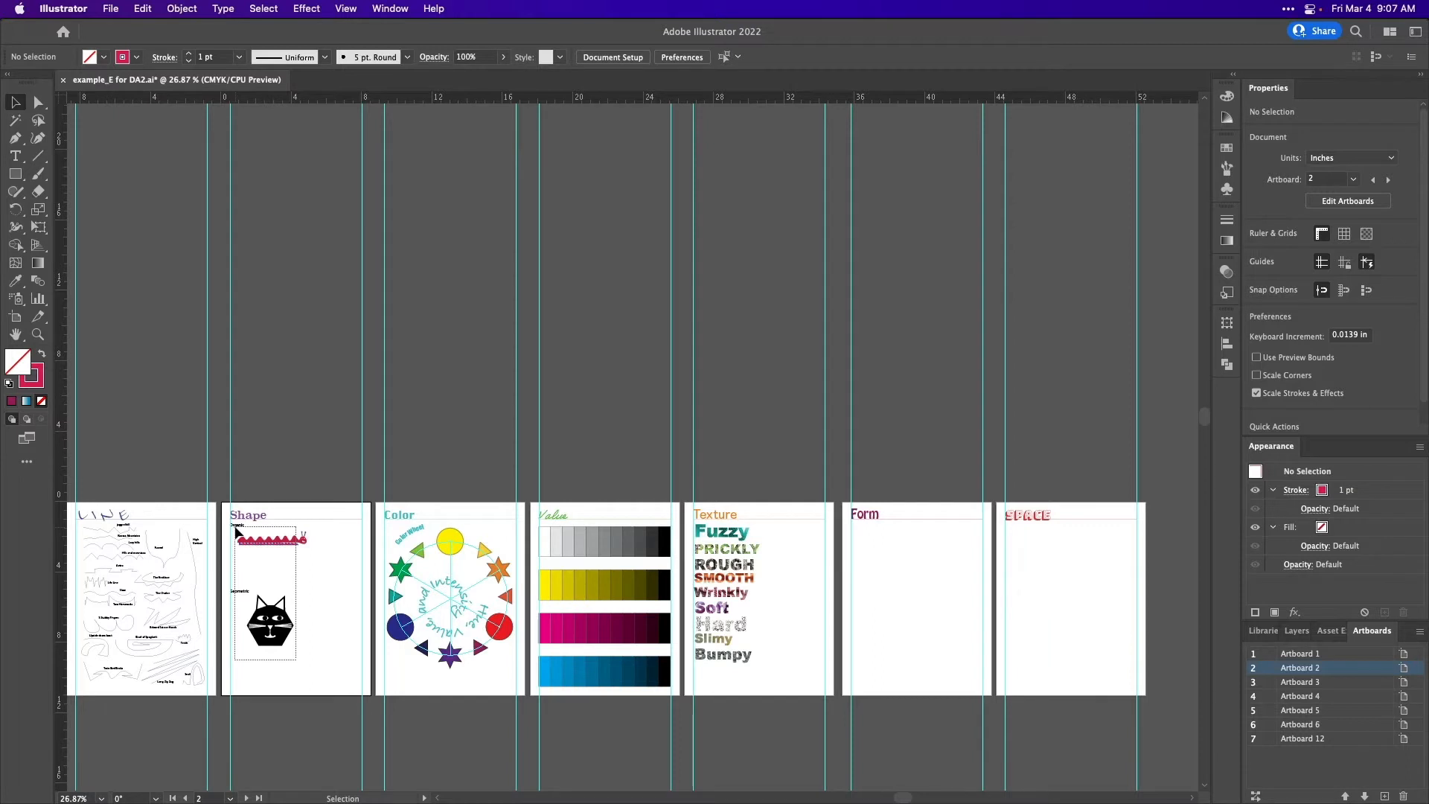
Copy the caterpillar, the cat and their Organic and Geometric labels from the Shape artboard.
{"action": "left_click_drag", "start_coordinate": [236, 529], "coordinate": [236, 527]}
{"action": "key", "text": "a"}
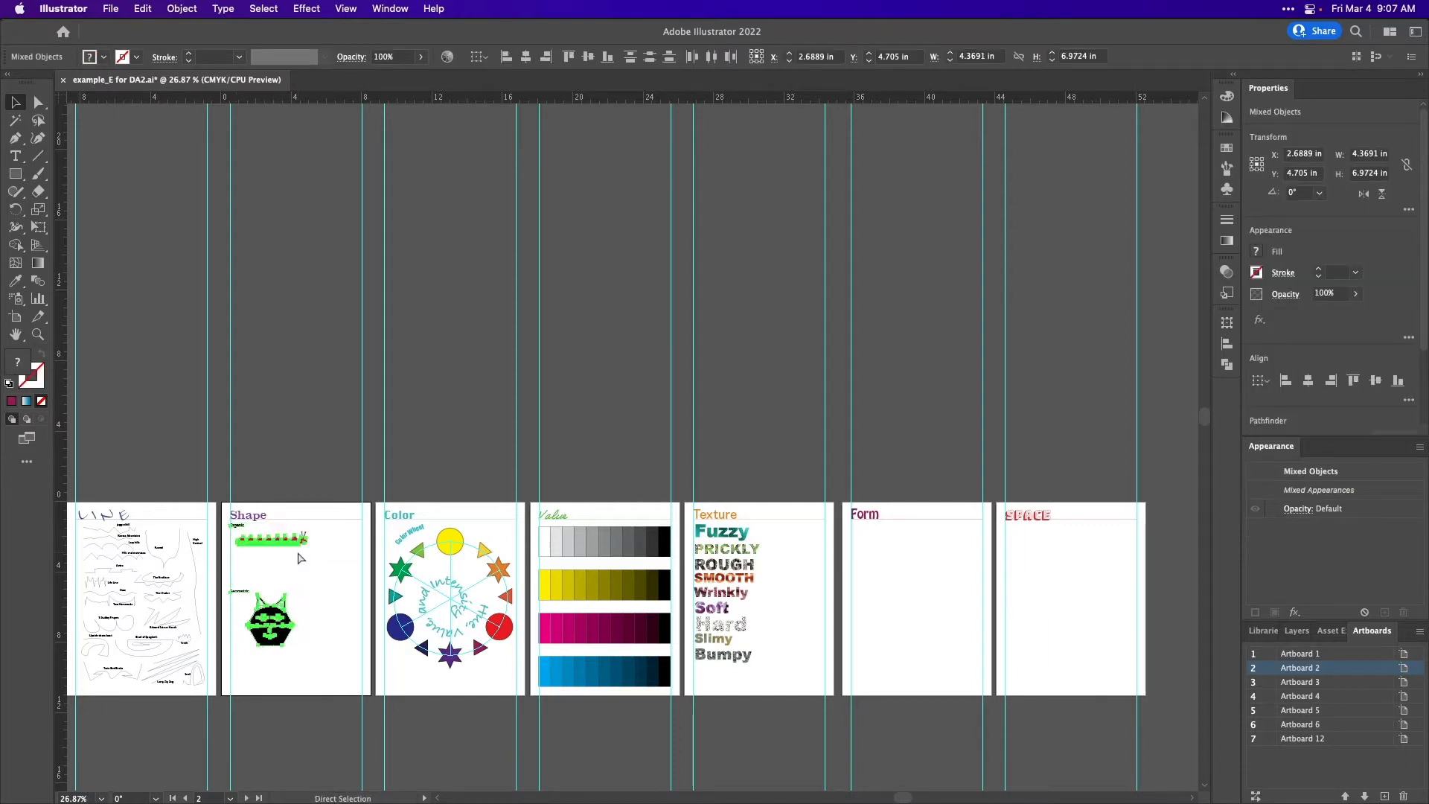
{"action": "key", "text": "super+c"}
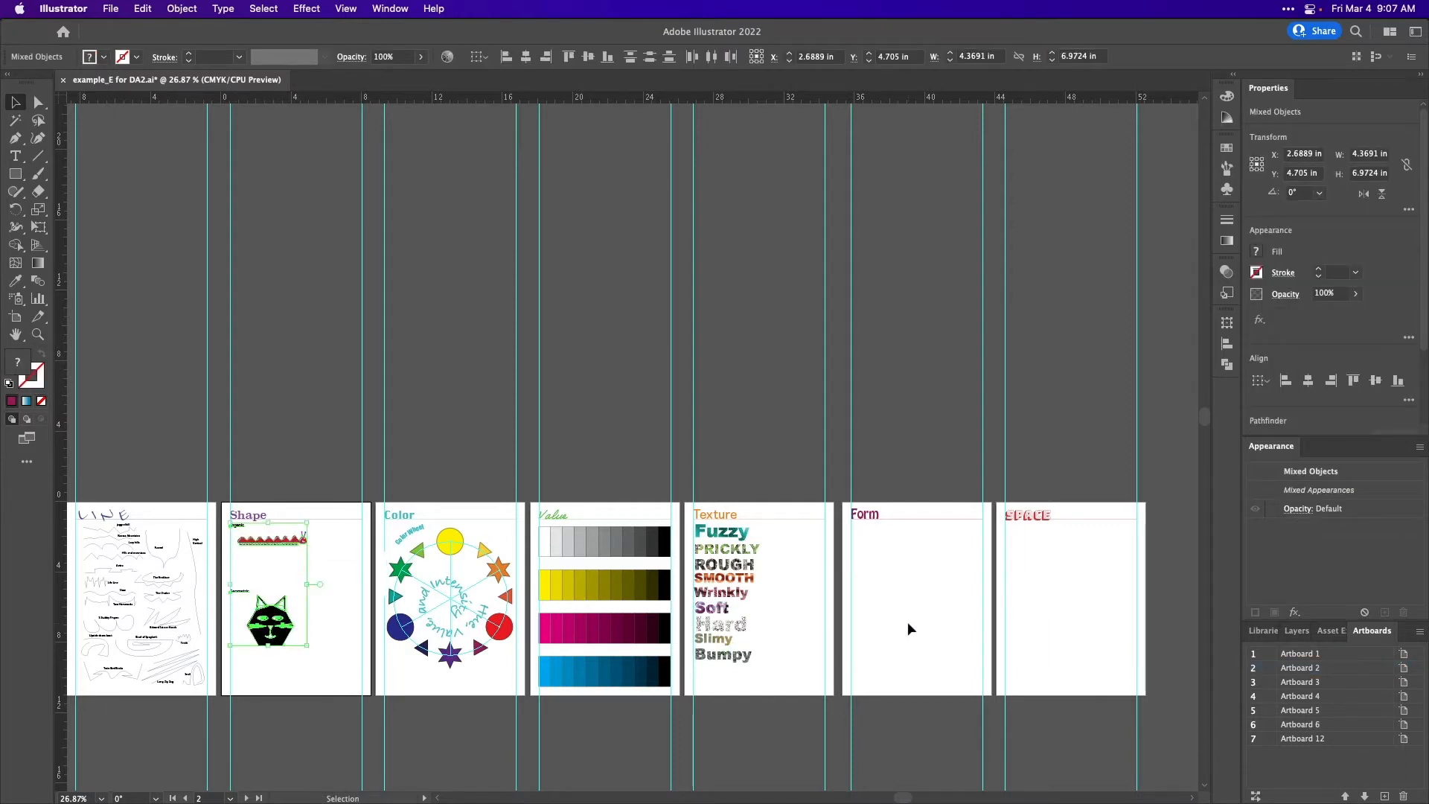
Paste the copied shapes and labels and move them onto the Form artboard below its heading.
{"action": "scroll", "coordinate": [908, 624], "scroll_direction": "up", "scroll_amount": 3}
{"action": "scroll", "coordinate": [908, 622], "scroll_direction": "up", "scroll_amount": 5}
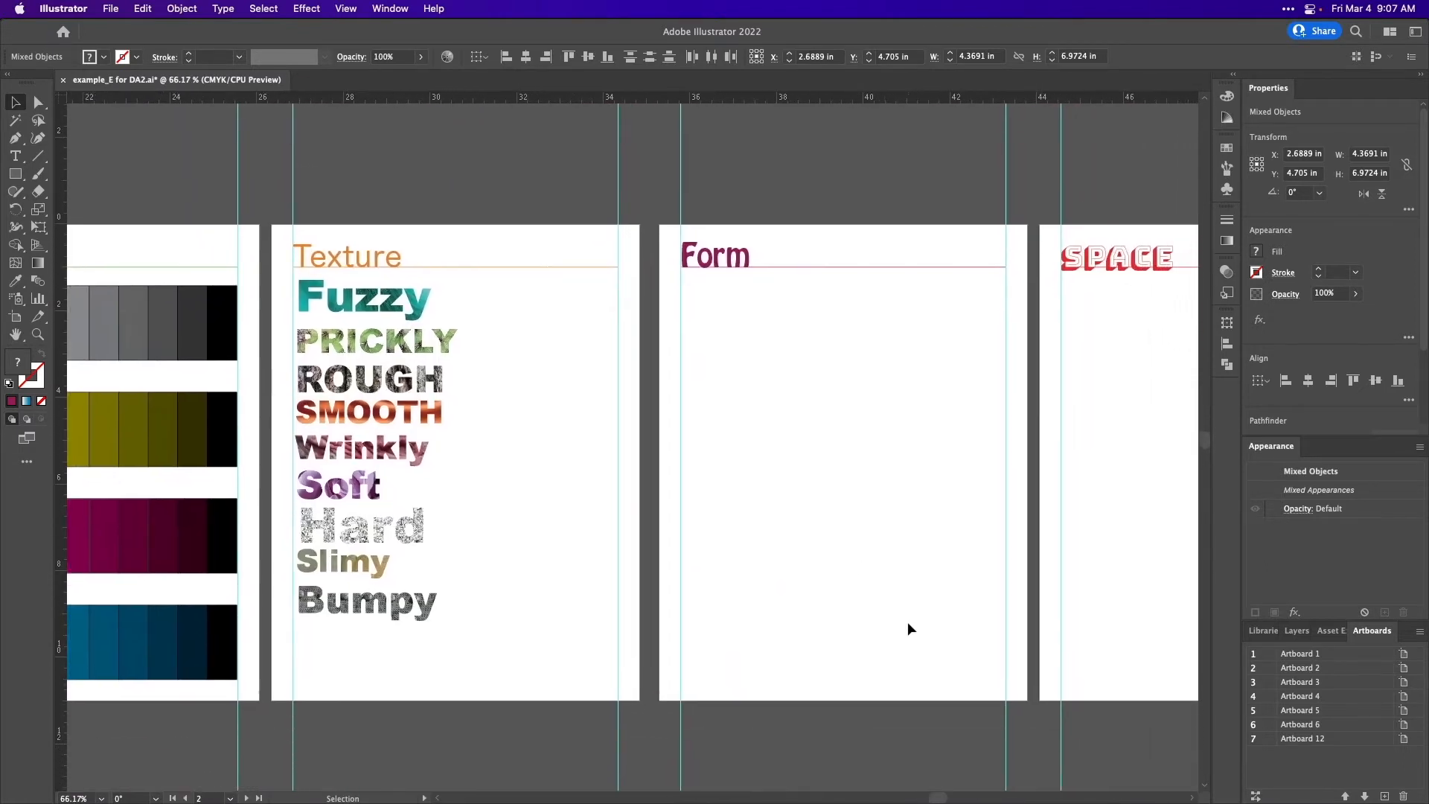
{"action": "key", "text": "a"}
{"action": "key", "text": "super+v"}
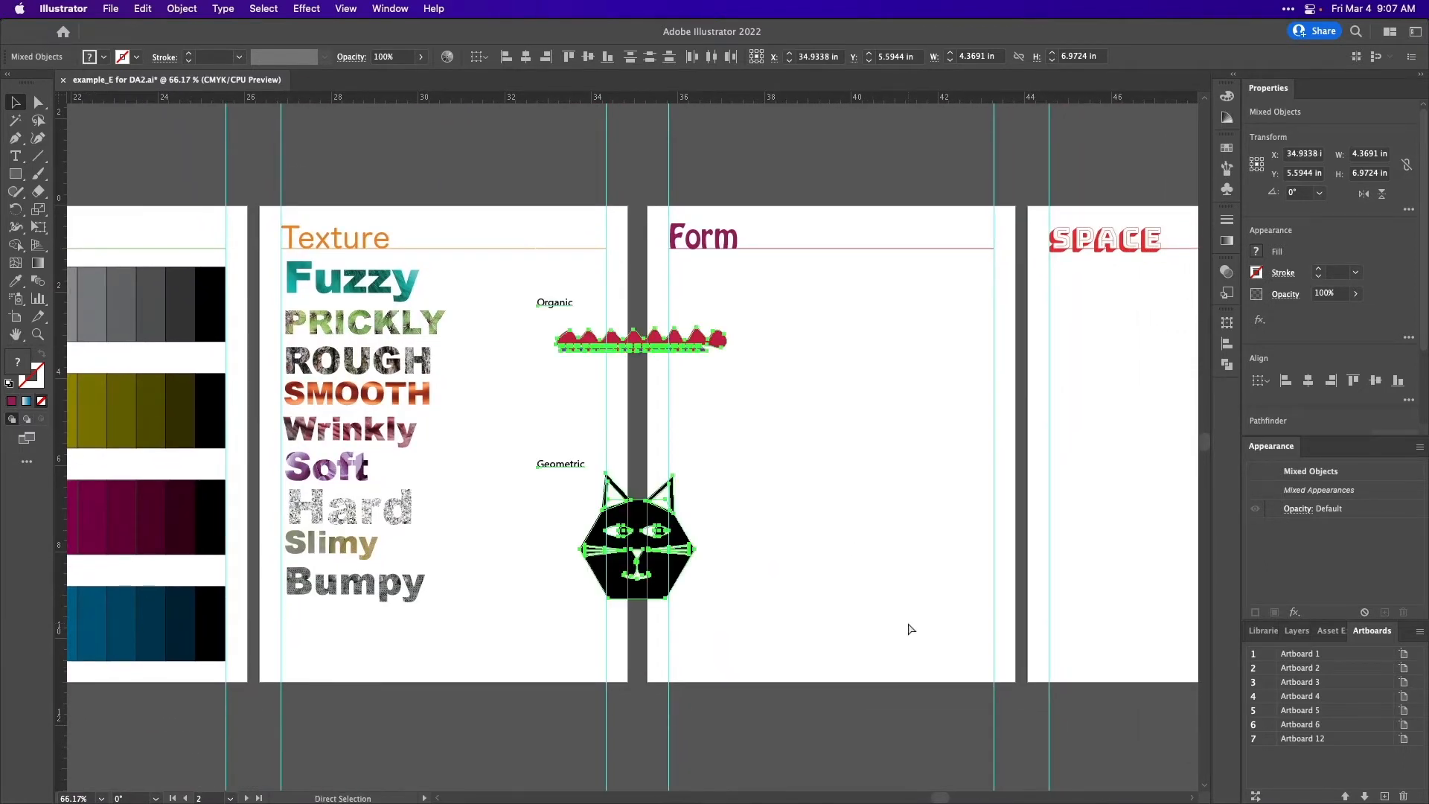
{"action": "key", "text": "v"}
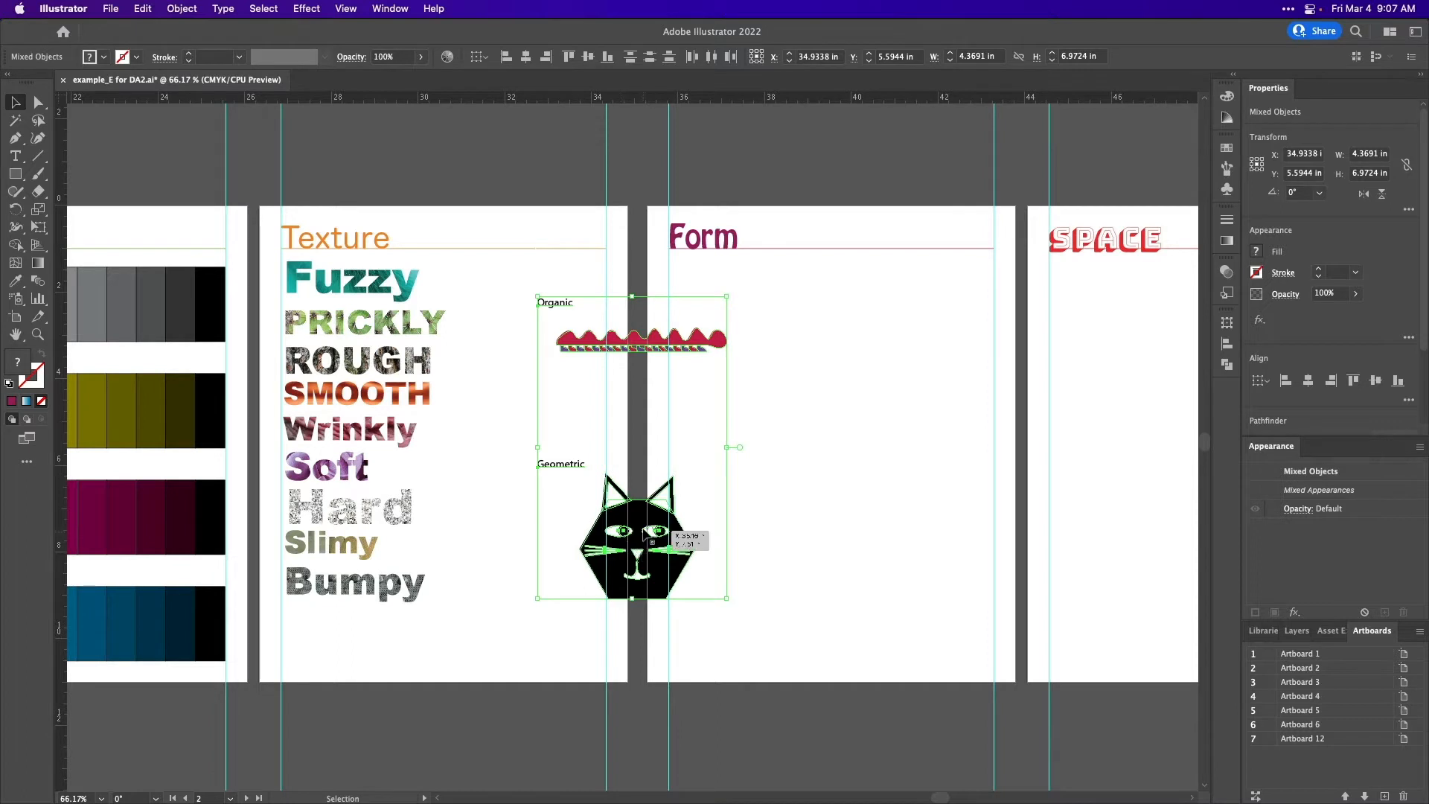
{"action": "left_click_drag", "start_coordinate": [637, 528], "coordinate": [831, 504]}
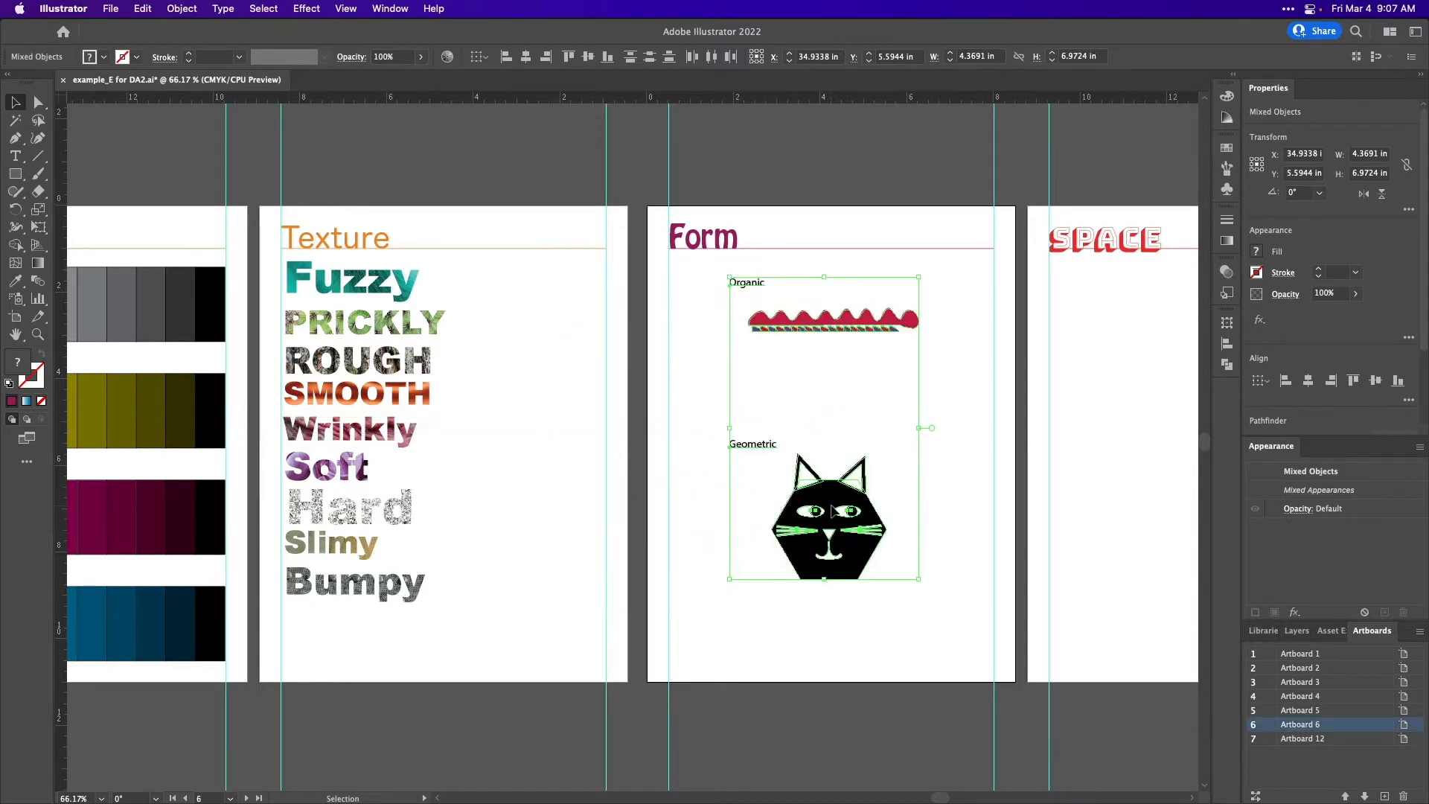
Undo the move and paste, and paste the shapes in front on the Form artboard at their original artboard position.
{"action": "key", "text": "super+z"}
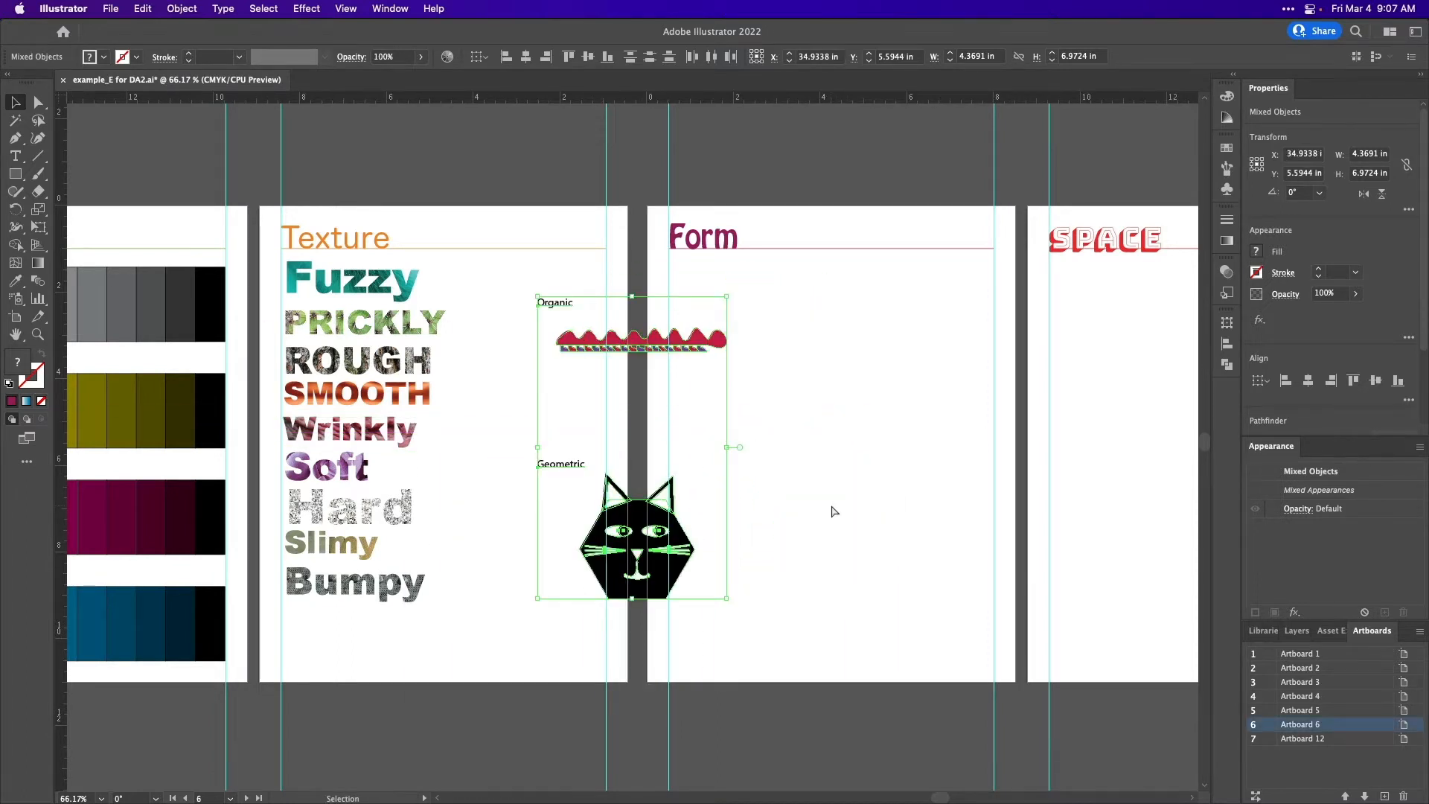
{"action": "key", "text": "super+z"}
{"action": "key", "text": "super+f"}
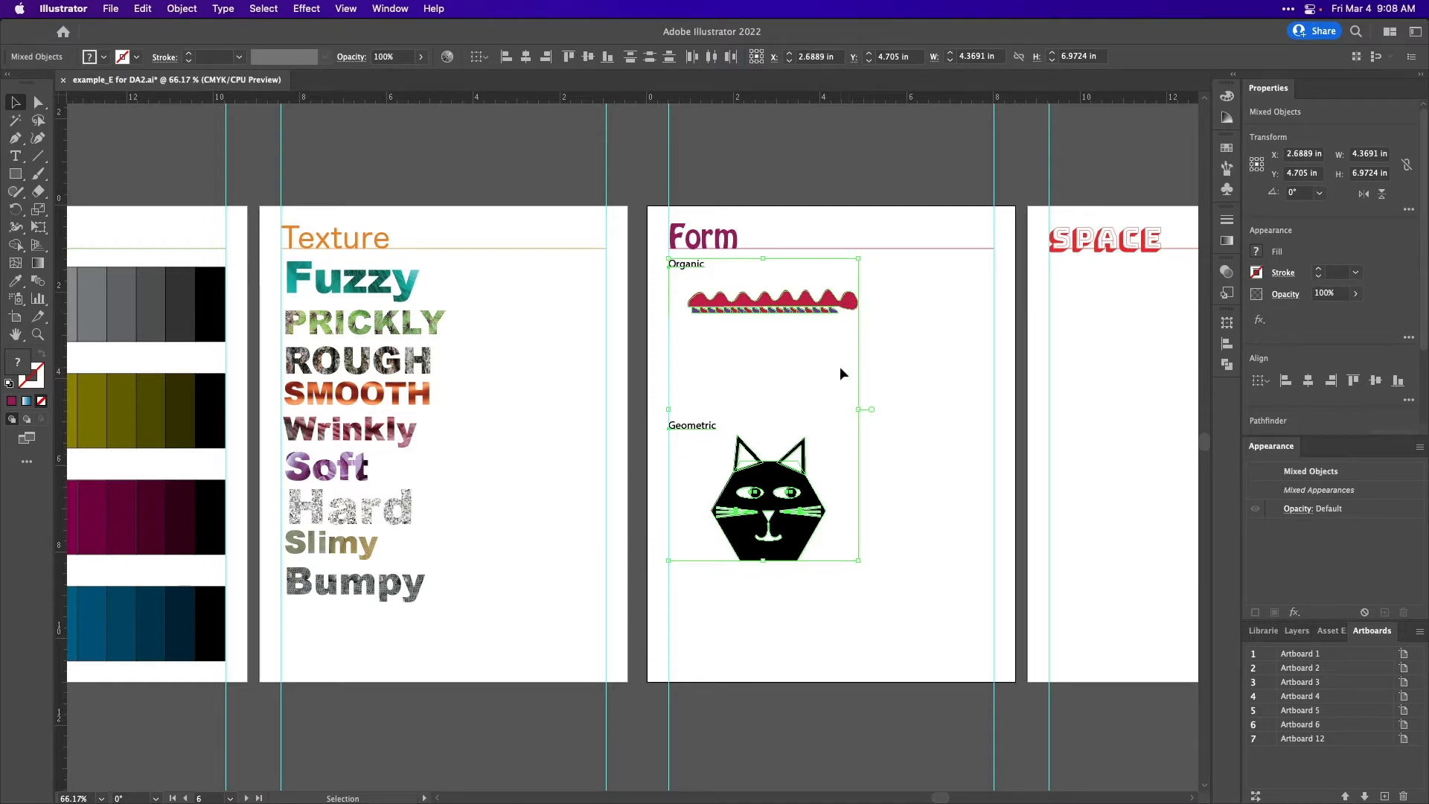
{"action": "left_click", "coordinate": [876, 344]}
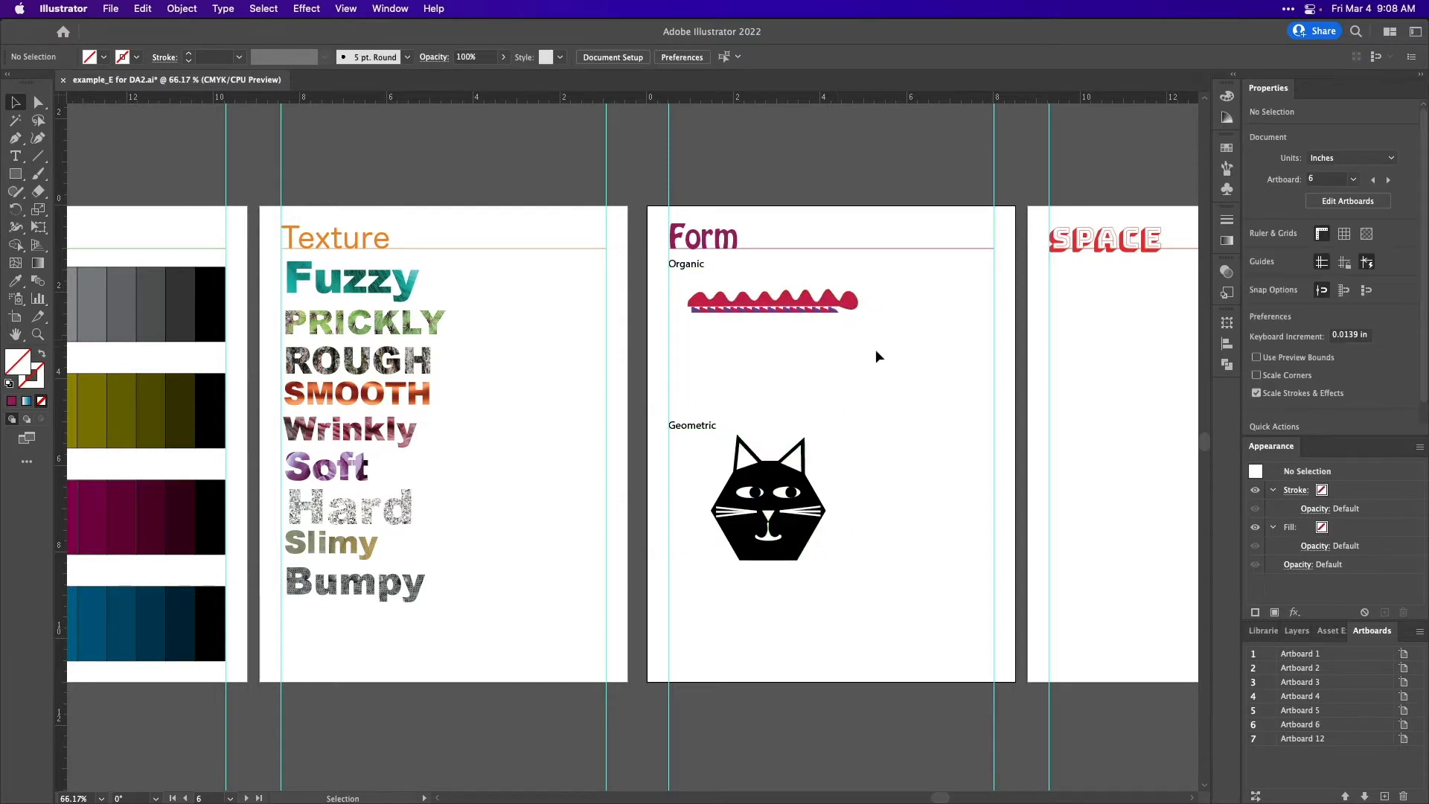
Copy the complete caterpillar with its antennae, the cat and both labels from the Shape artboard.
{"action": "scroll", "coordinate": [877, 356], "scroll_direction": "down", "scroll_amount": 5}
{"action": "scroll", "coordinate": [877, 356], "scroll_direction": "left", "scroll_amount": 4}
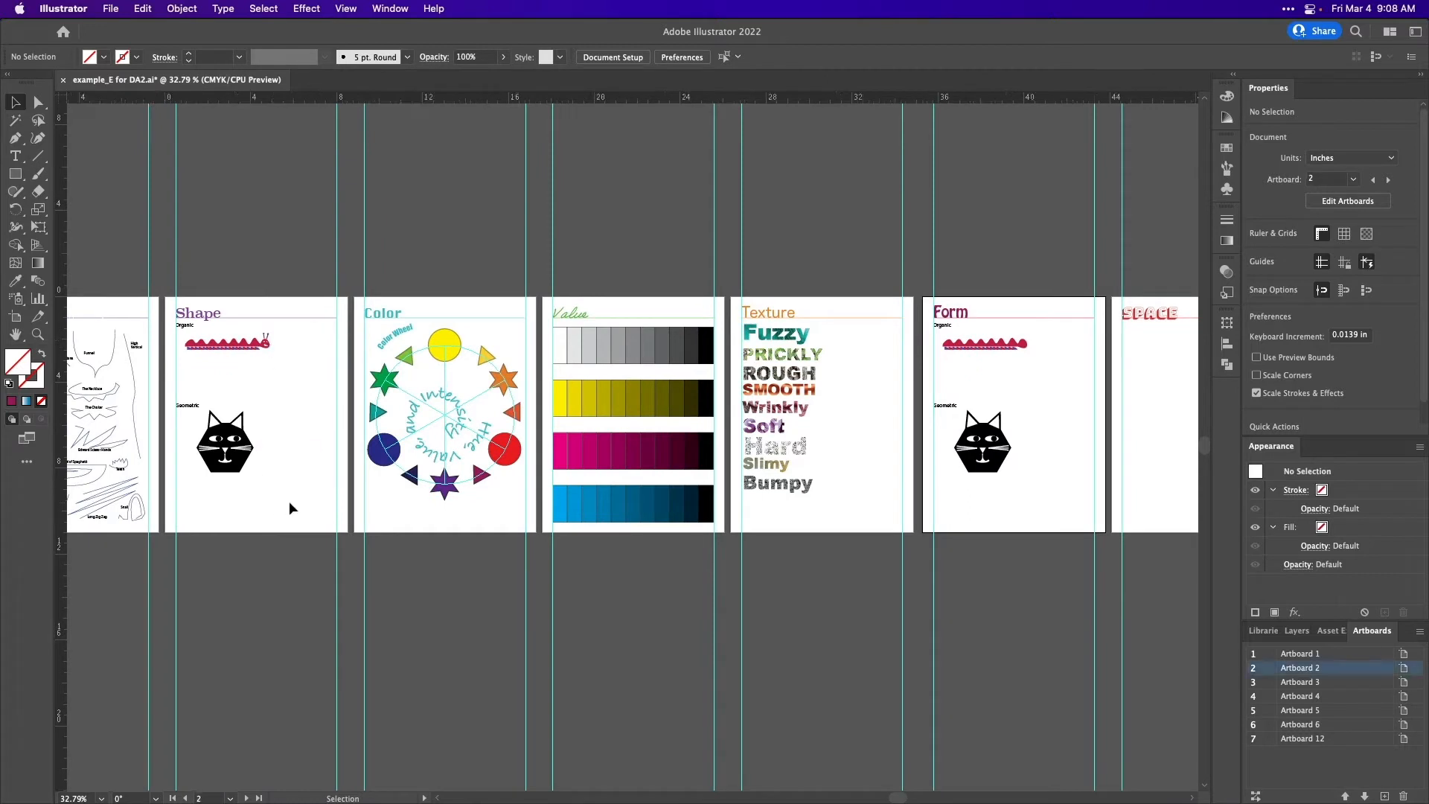
{"action": "left_click_drag", "start_coordinate": [290, 503], "coordinate": [182, 329]}
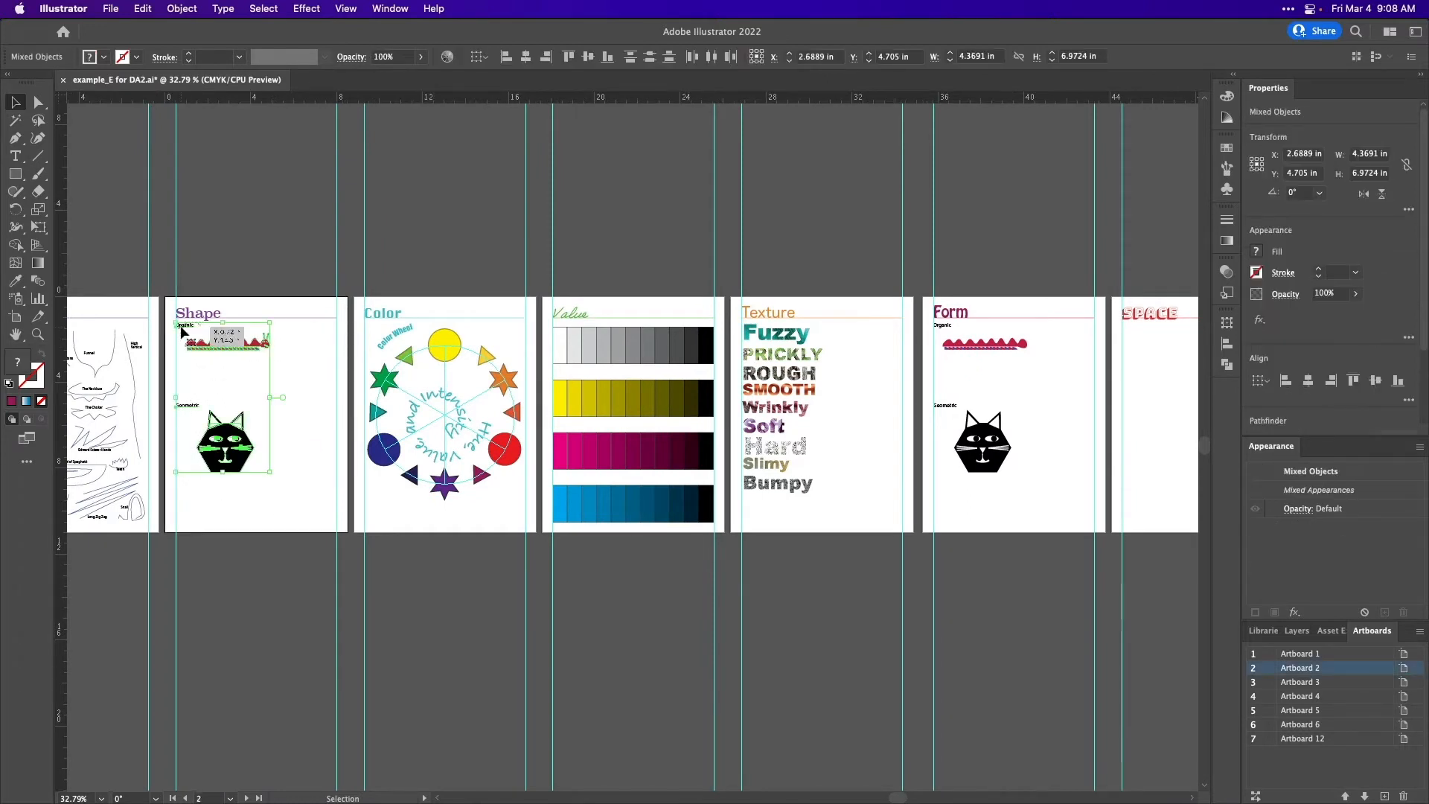
Replace the artwork below the Form heading with the newly copied artwork, pasted in front at its original artboard position.
{"action": "left_click_drag", "start_coordinate": [1045, 507], "coordinate": [941, 327]}
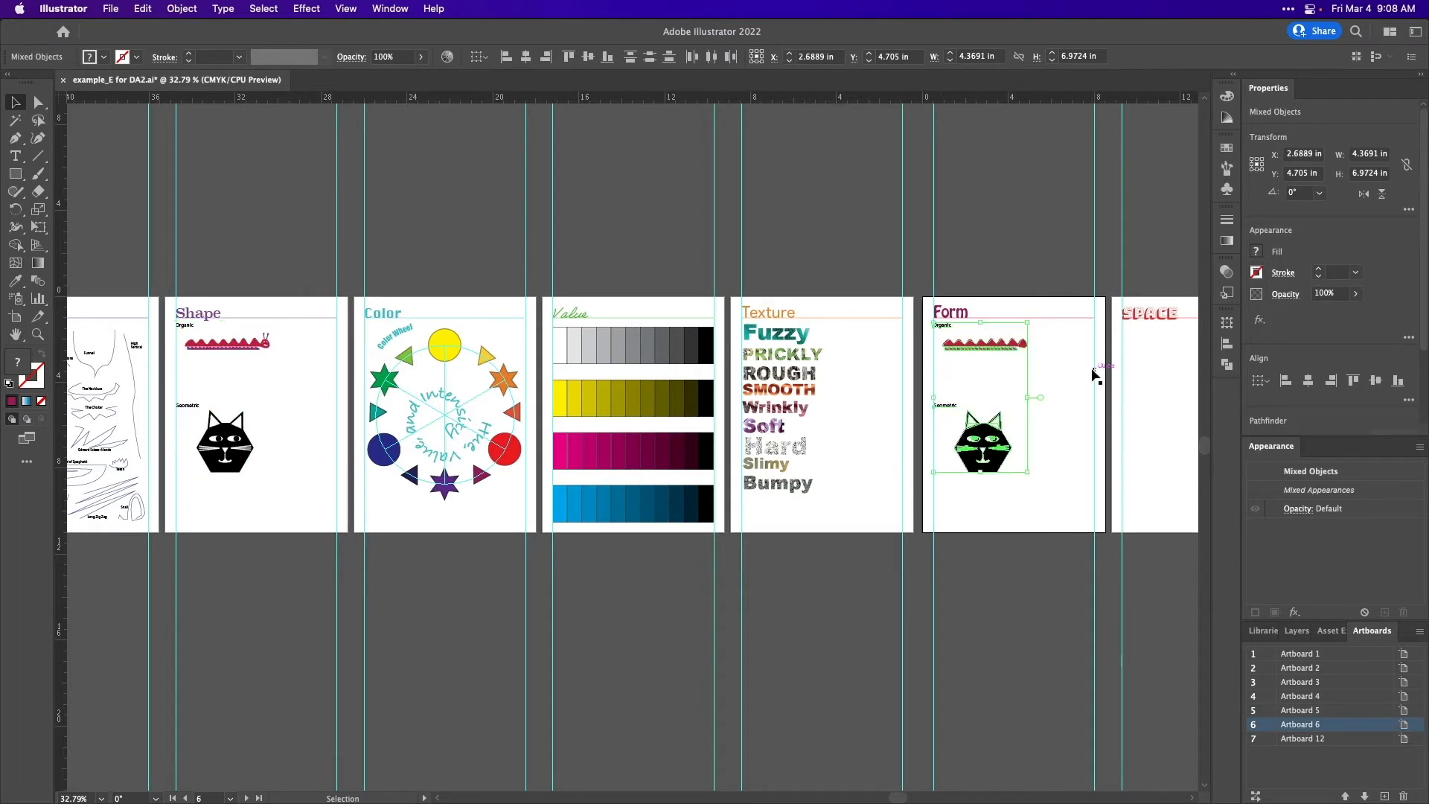
{"action": "key", "text": "Delete"}
{"action": "key", "text": "super+f"}
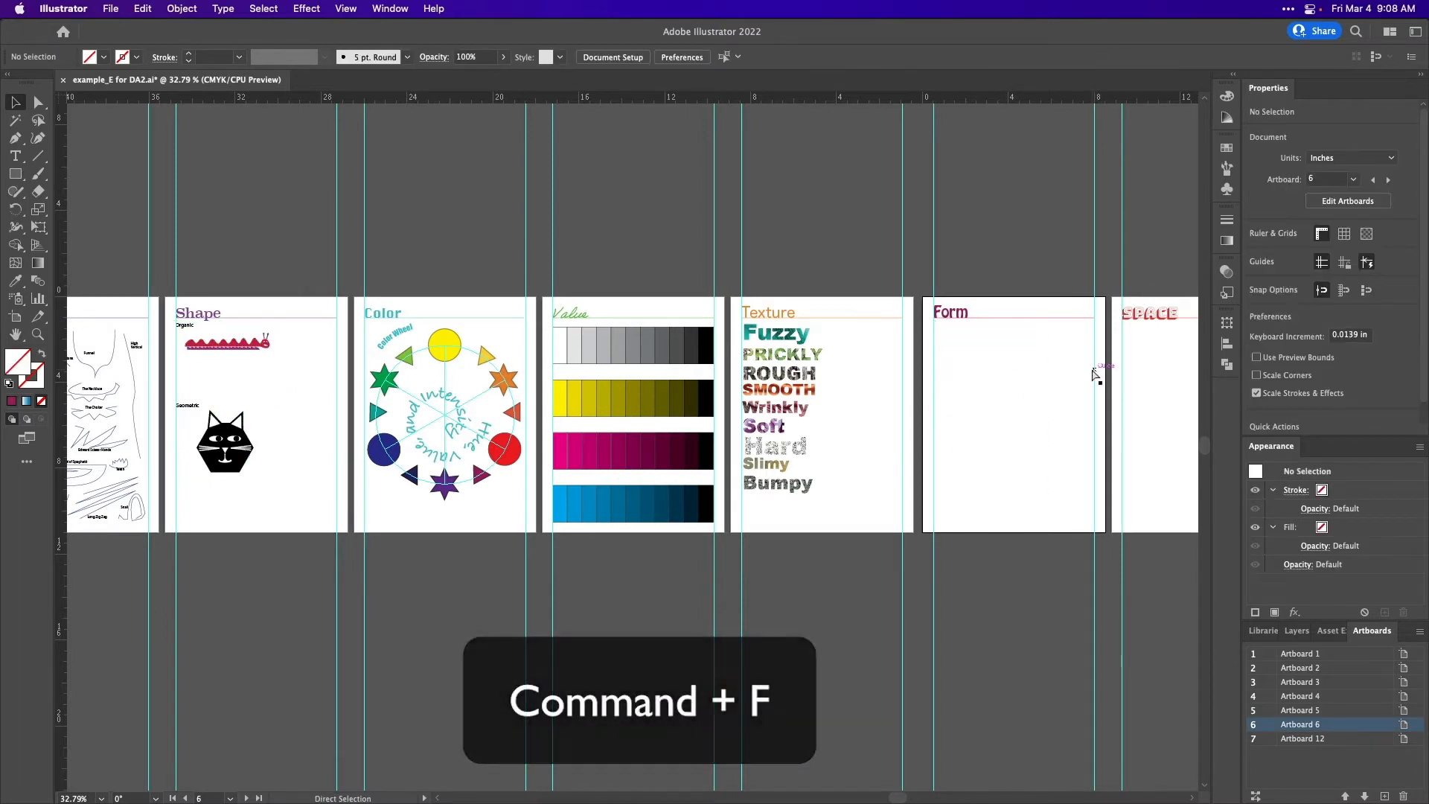
{"action": "key", "text": "super+f"}
{"action": "left_click", "coordinate": [1056, 378]}
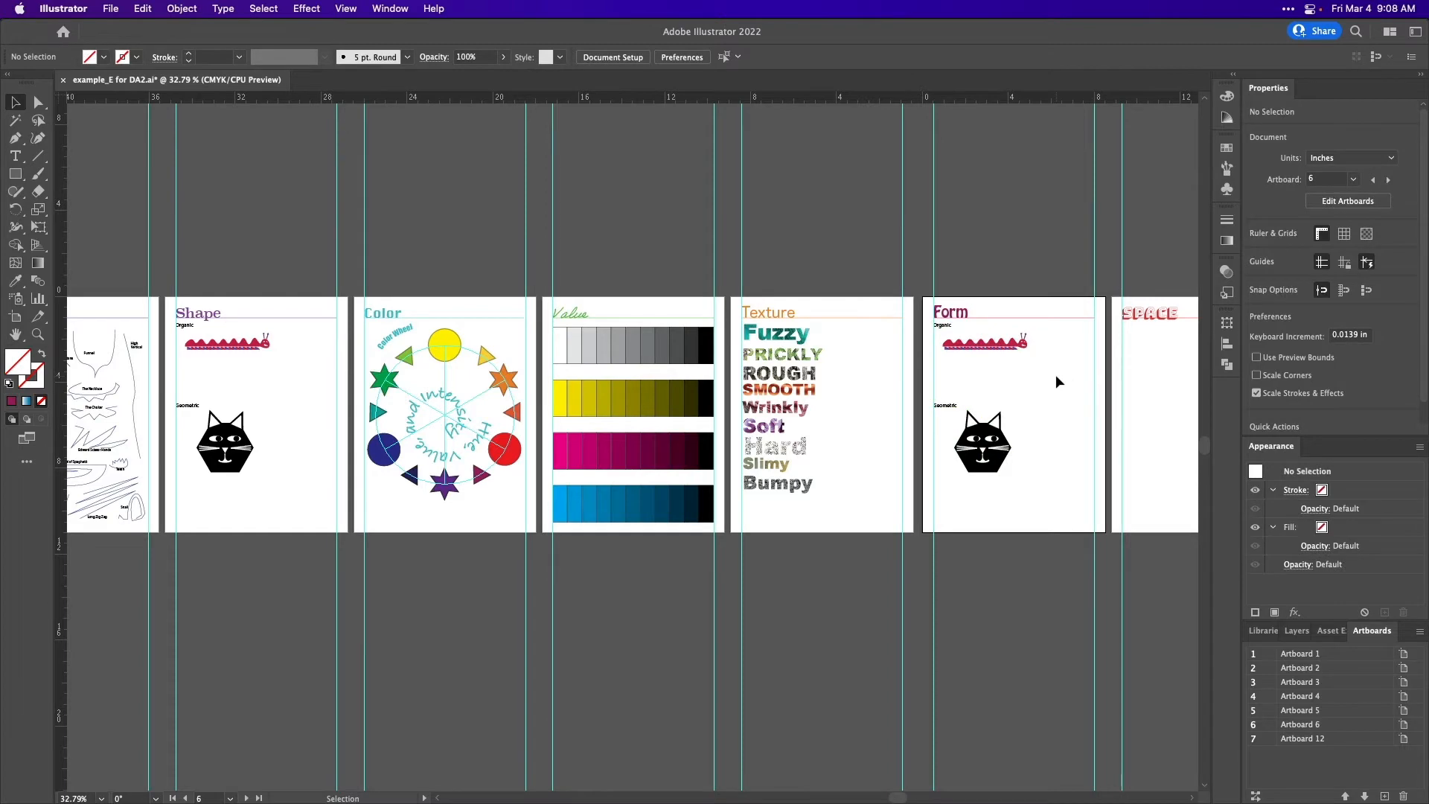
Scale the whole caterpillar on the Form artboard proportionally to about 6.6 in wide and 1.31 in high.
{"action": "scroll", "coordinate": [1055, 373], "scroll_direction": "up", "scroll_amount": 3}
{"action": "scroll", "coordinate": [988, 374], "scroll_direction": "up", "scroll_amount": 2}
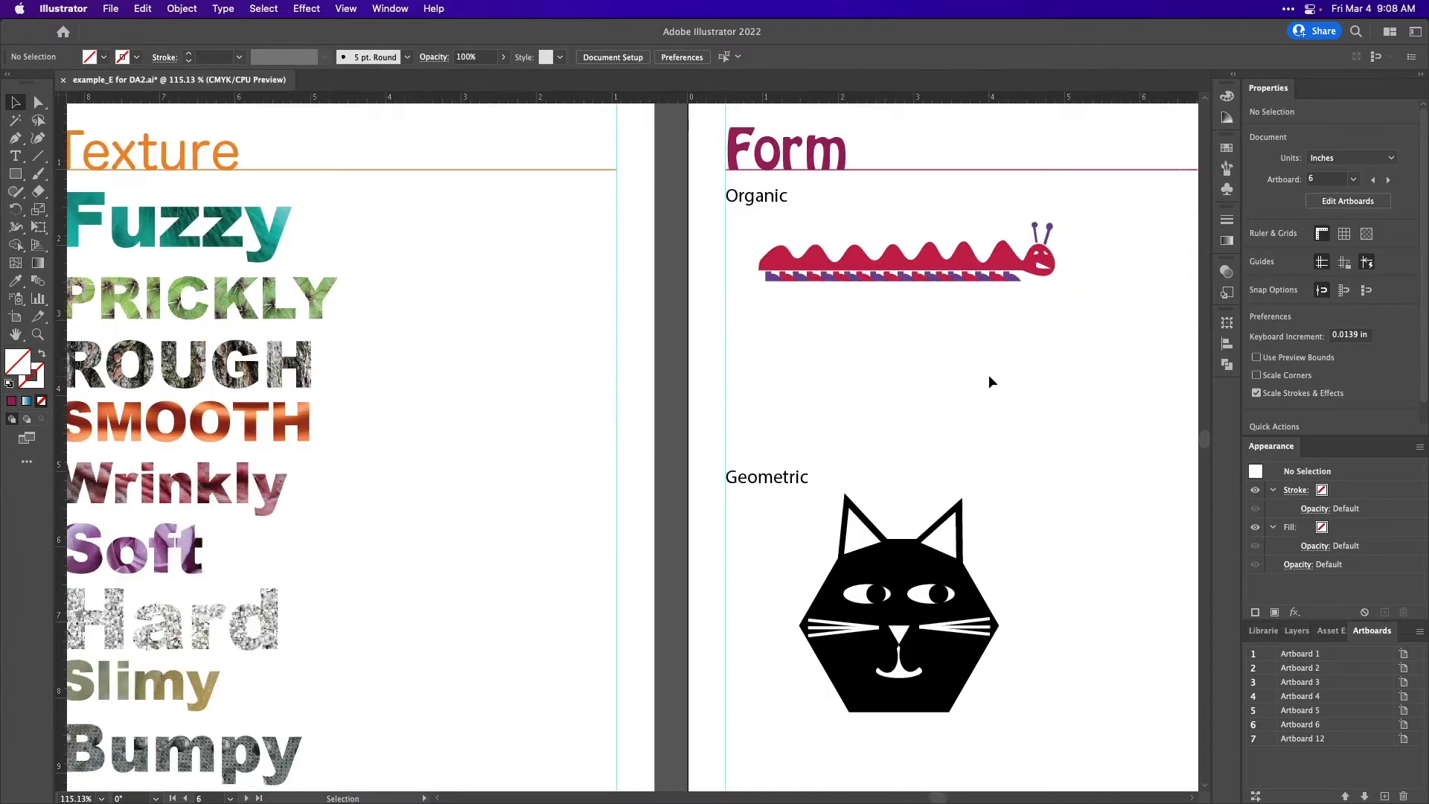
{"action": "scroll", "coordinate": [922, 378], "scroll_direction": "right", "scroll_amount": 3}
{"action": "left_click_drag", "start_coordinate": [861, 378], "coordinate": [486, 250]}
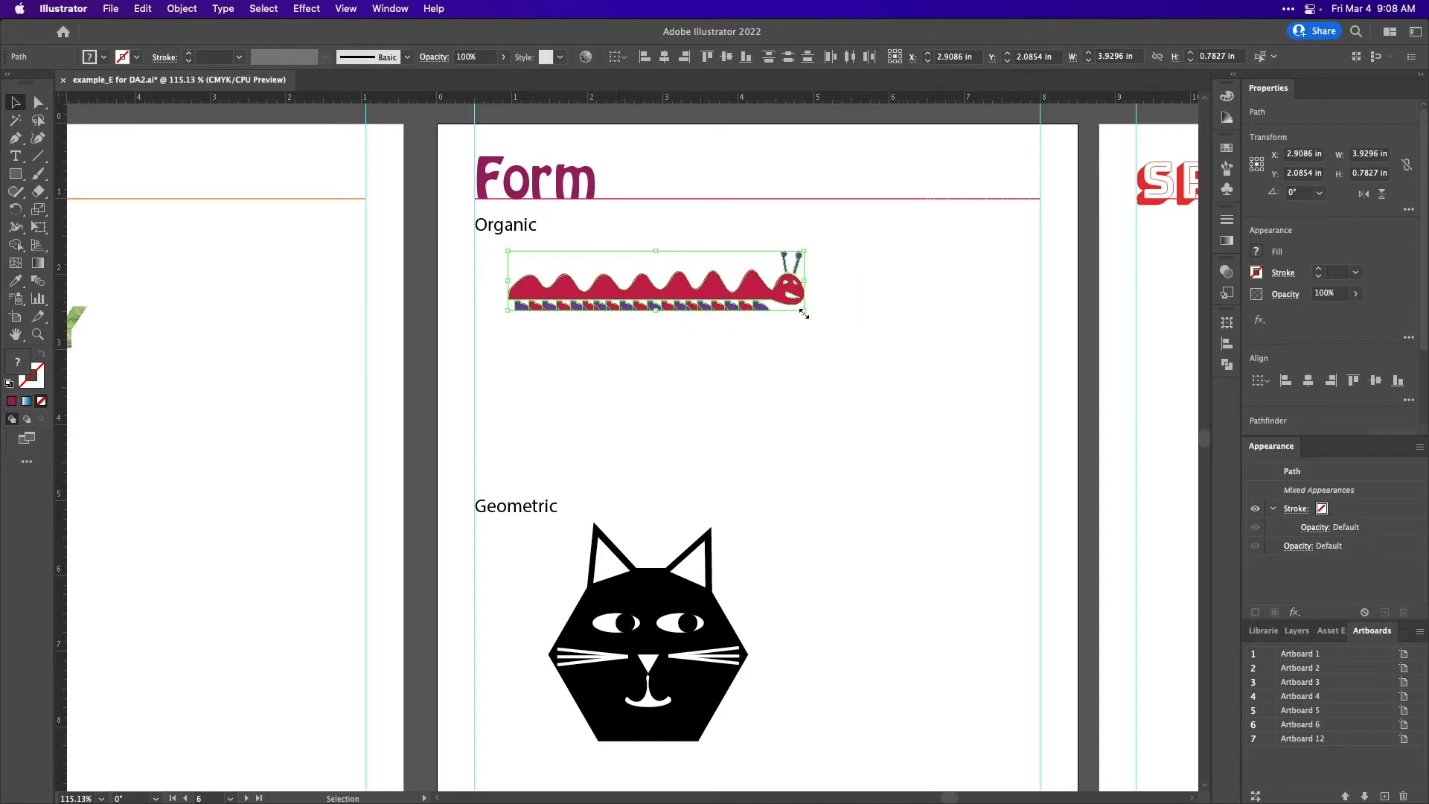
{"action": "left_click_drag", "start_coordinate": [804, 314], "coordinate": [1006, 444]}
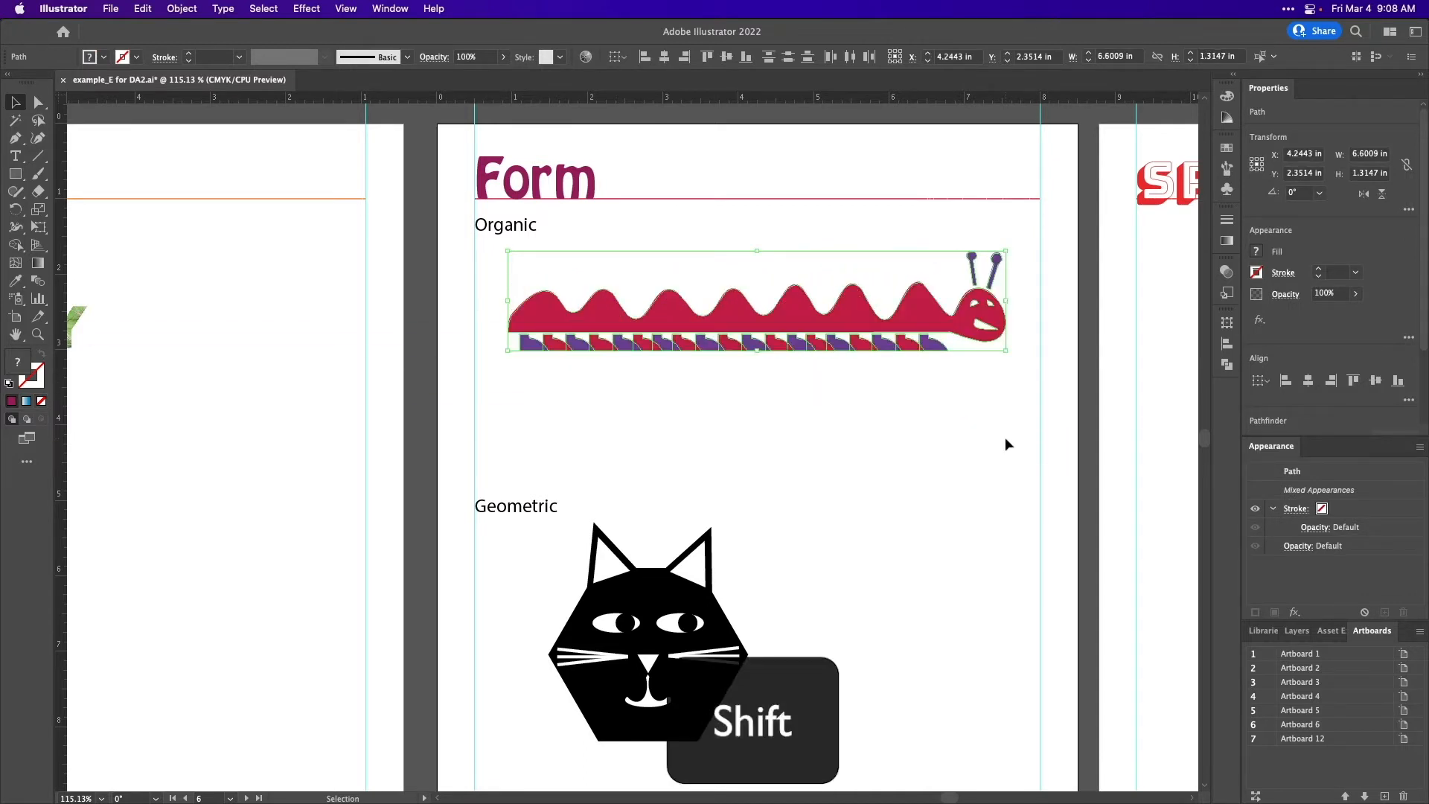
{"action": "left_click", "coordinate": [879, 396]}
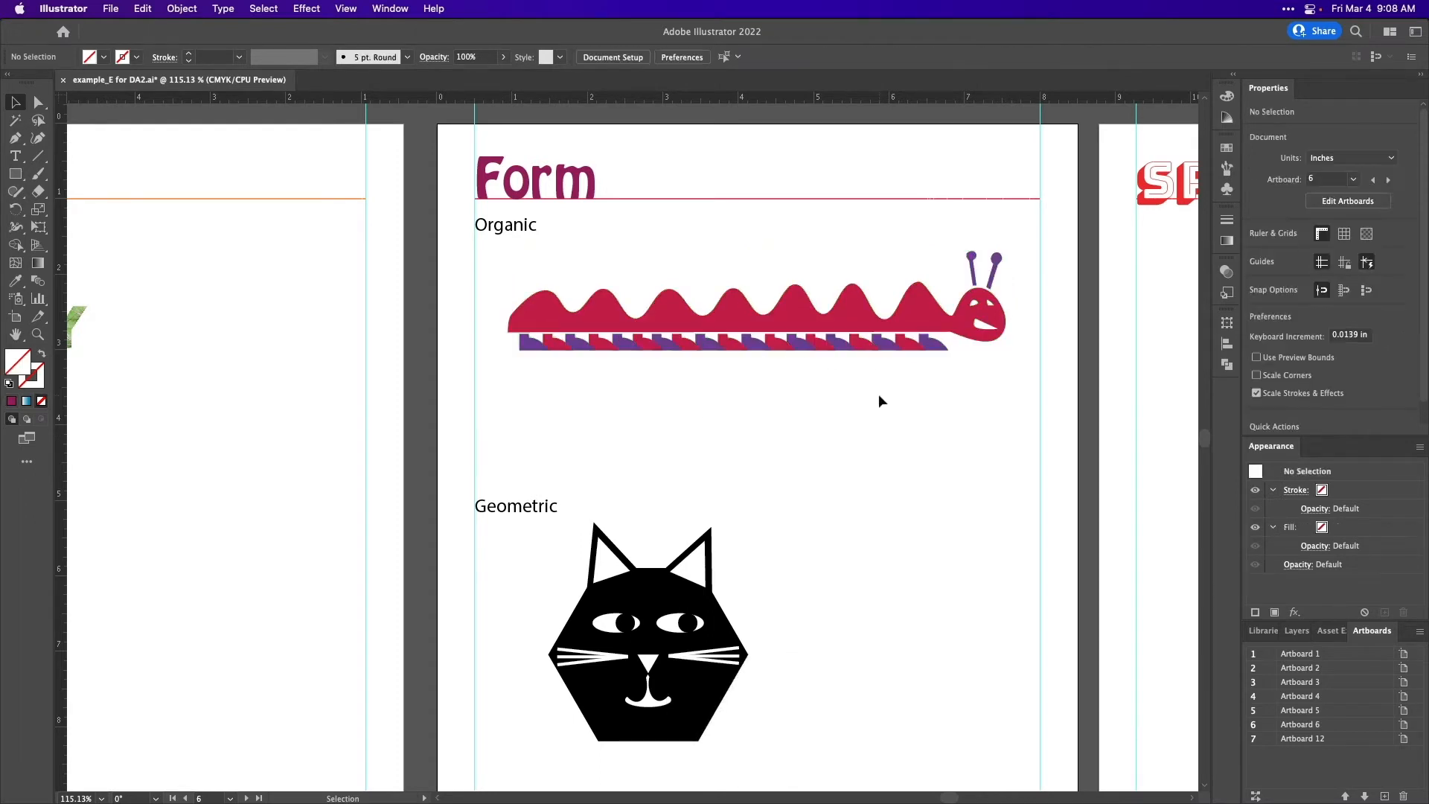
Check that the caterpillar's body and feet select separately, and apply Ungroup to its parts.
{"action": "left_click", "coordinate": [914, 311]}
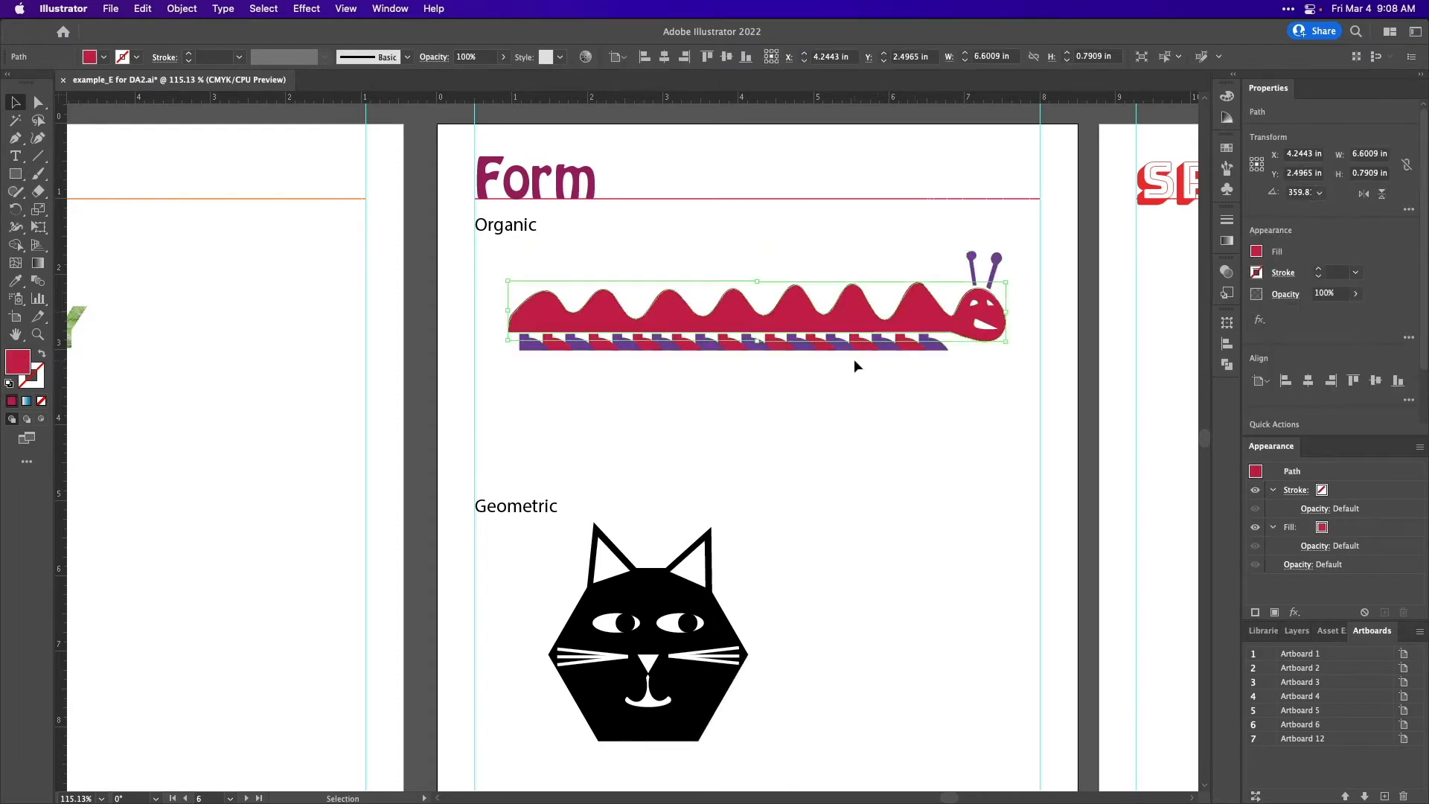
{"action": "left_click", "coordinate": [862, 347]}
{"action": "left_click", "coordinate": [798, 344]}
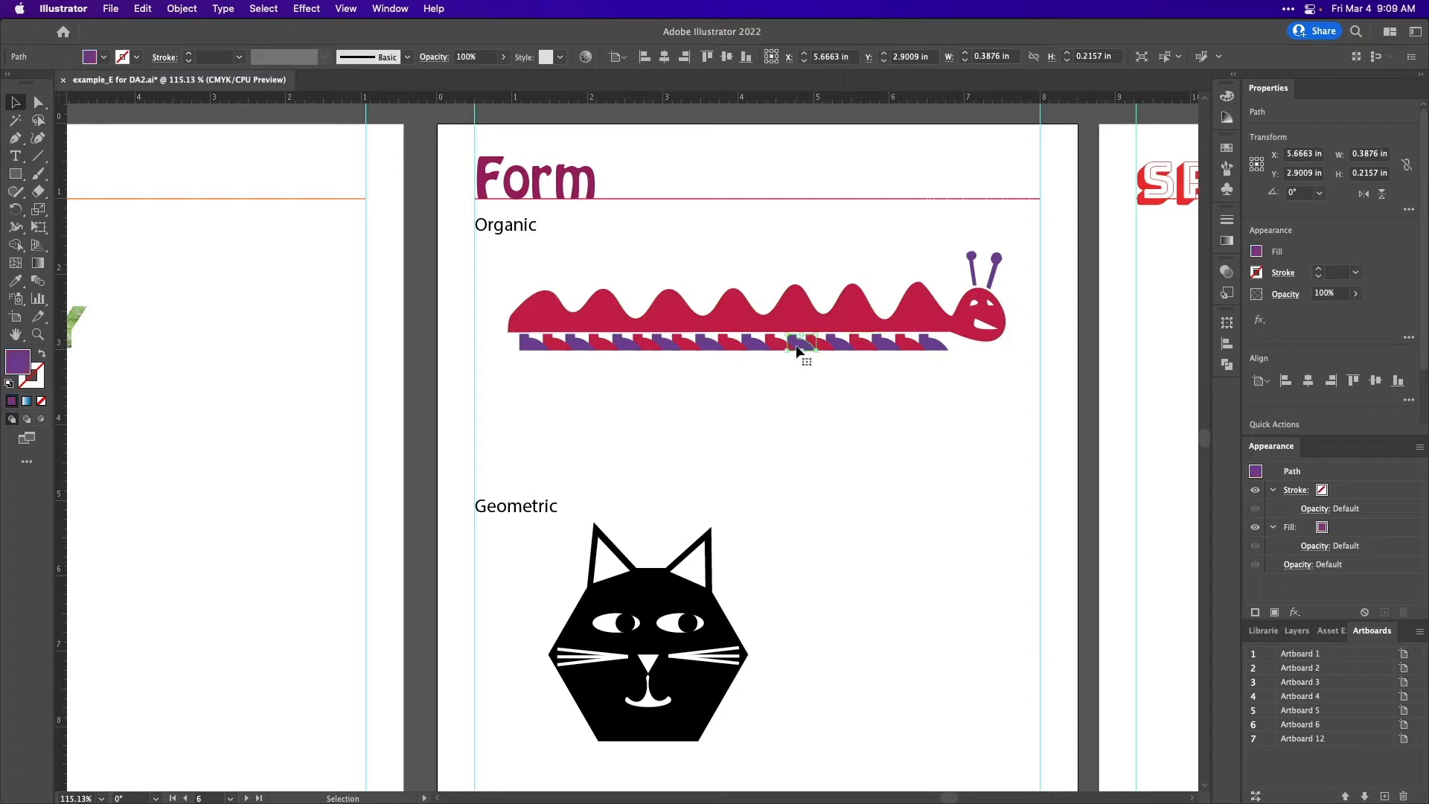
{"action": "key", "text": "super+shift+g"}
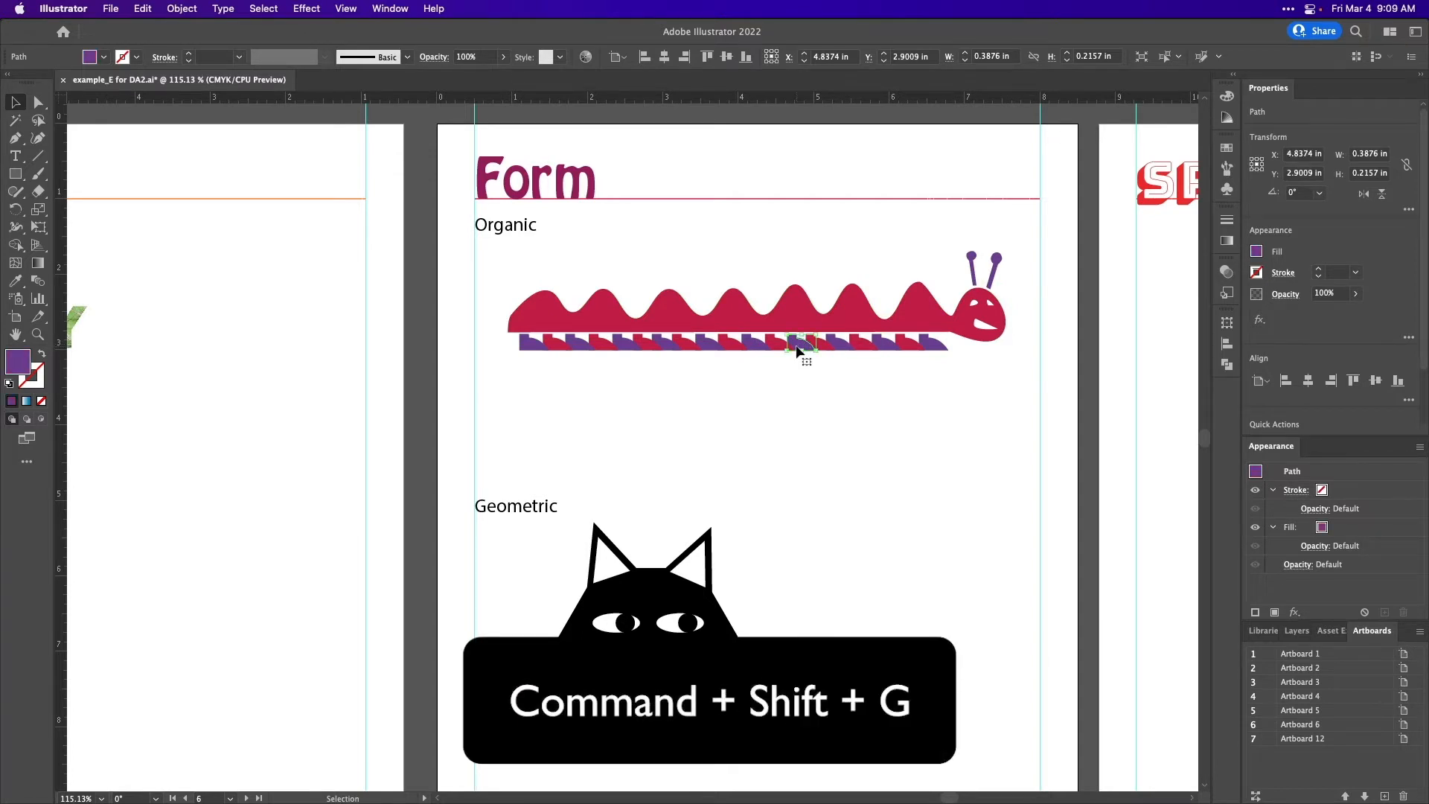
{"action": "left_click", "coordinate": [837, 377]}
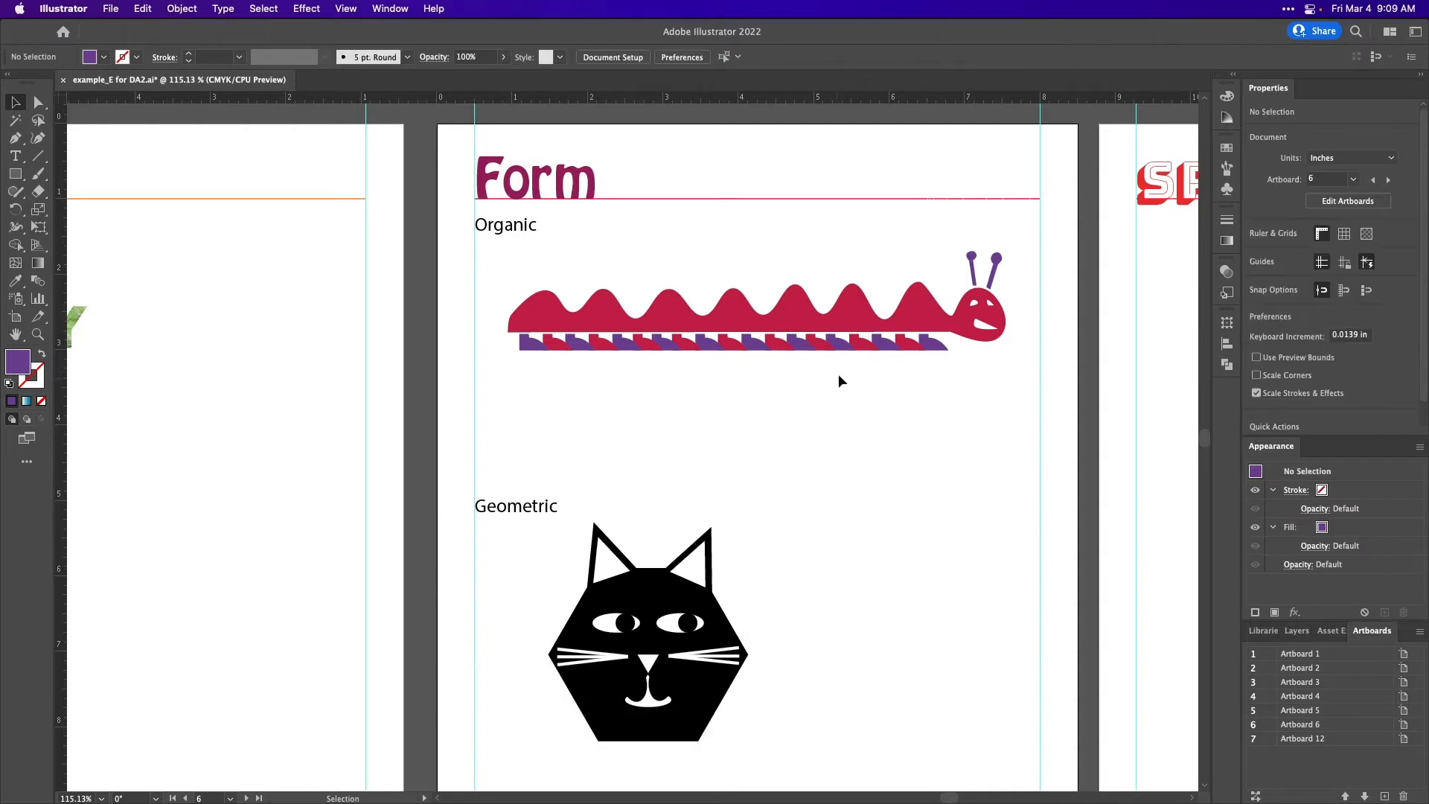
Select the caterpillar's red body, show the 3D and Materials controls and place them clear of the artwork.
{"action": "left_click", "coordinate": [850, 328]}
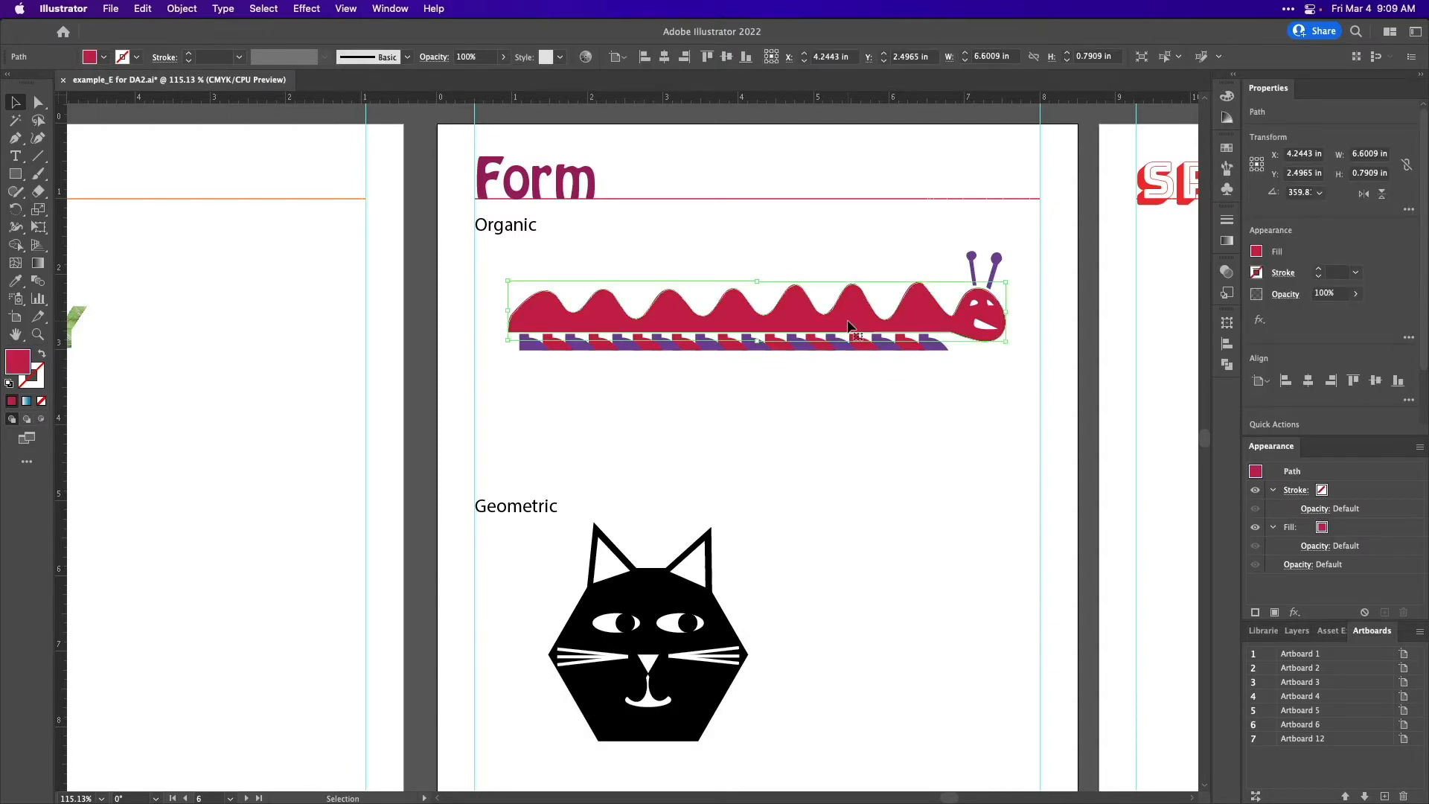
{"action": "left_click", "coordinate": [399, 9]}
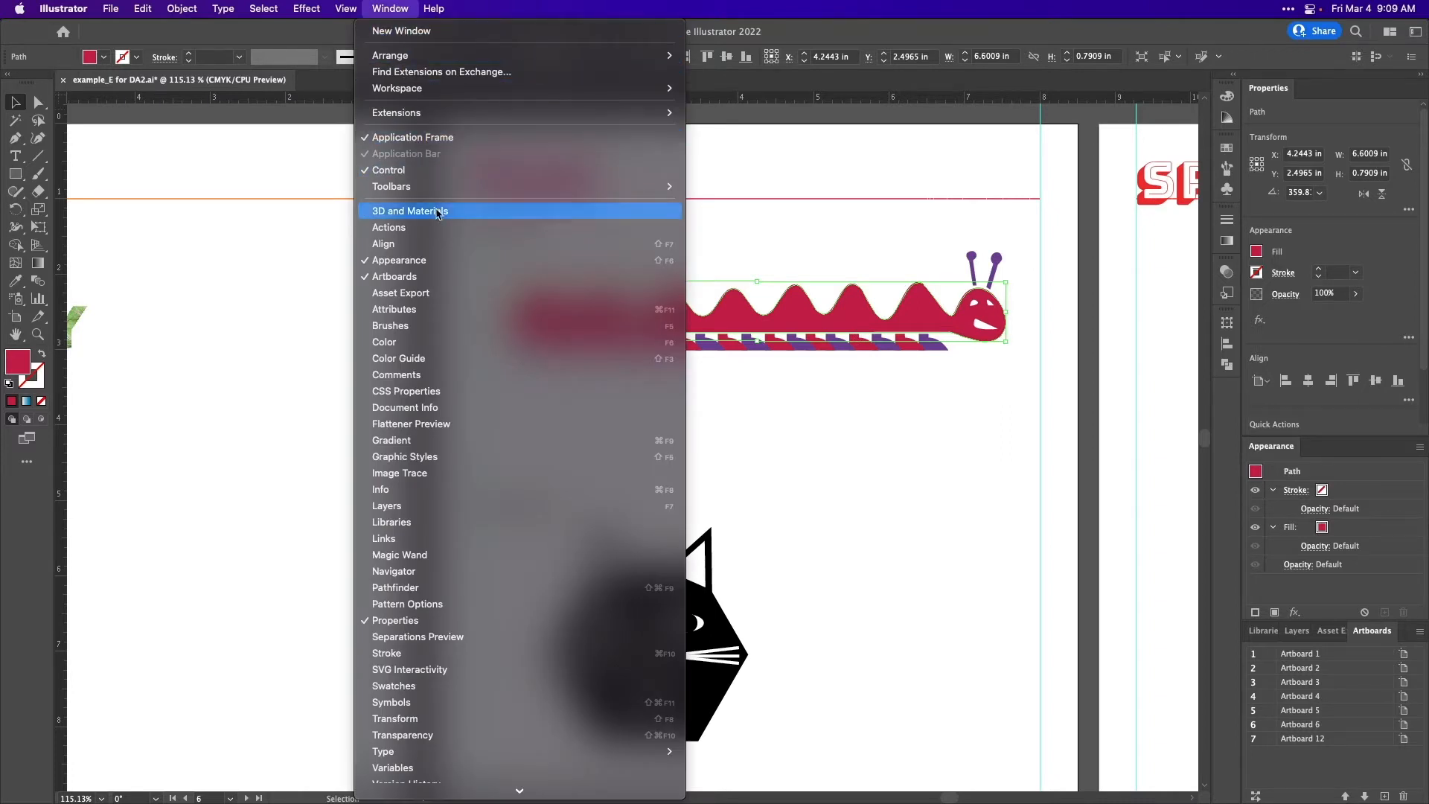
{"action": "mouse_move", "coordinate": [309, 16]}
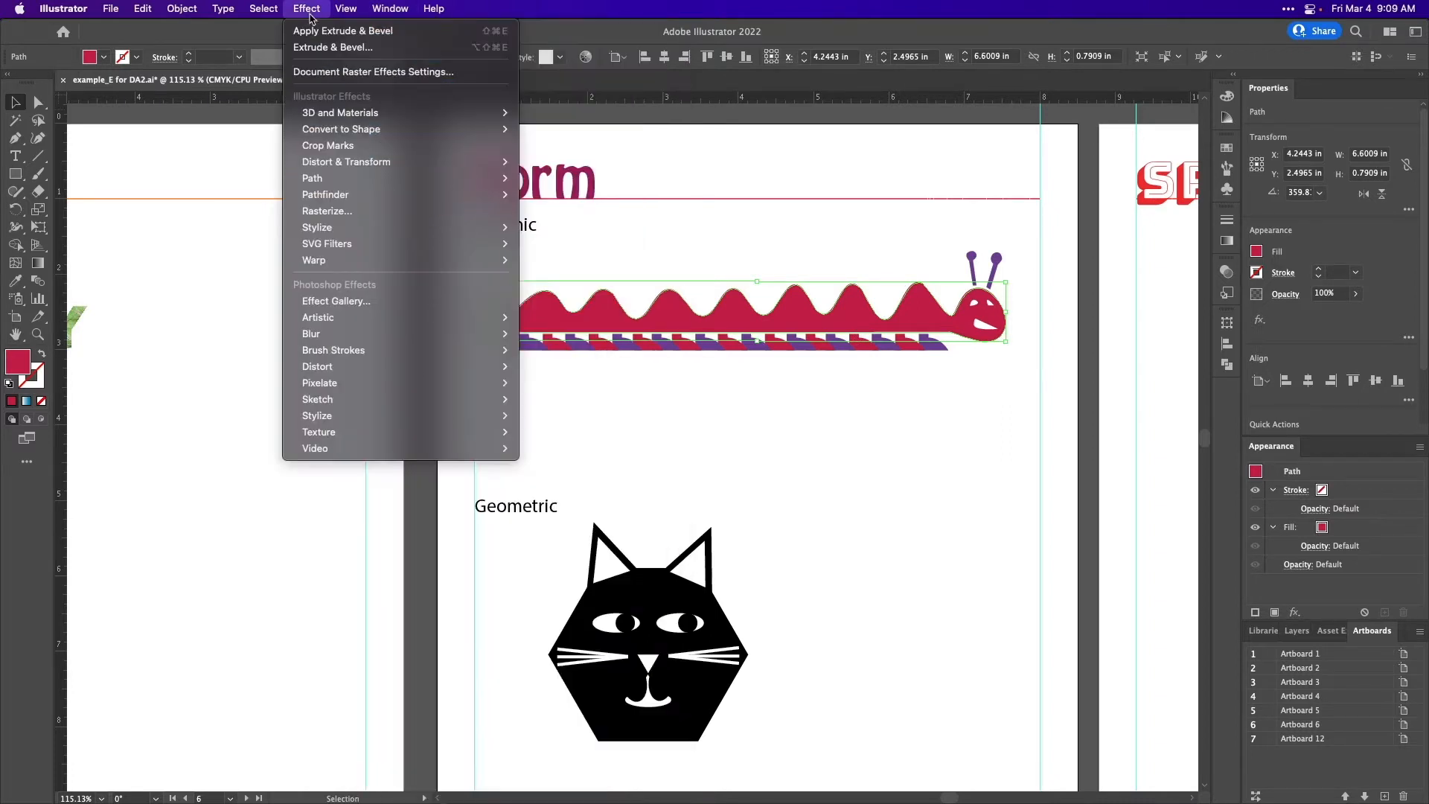
{"action": "mouse_move", "coordinate": [320, 113]}
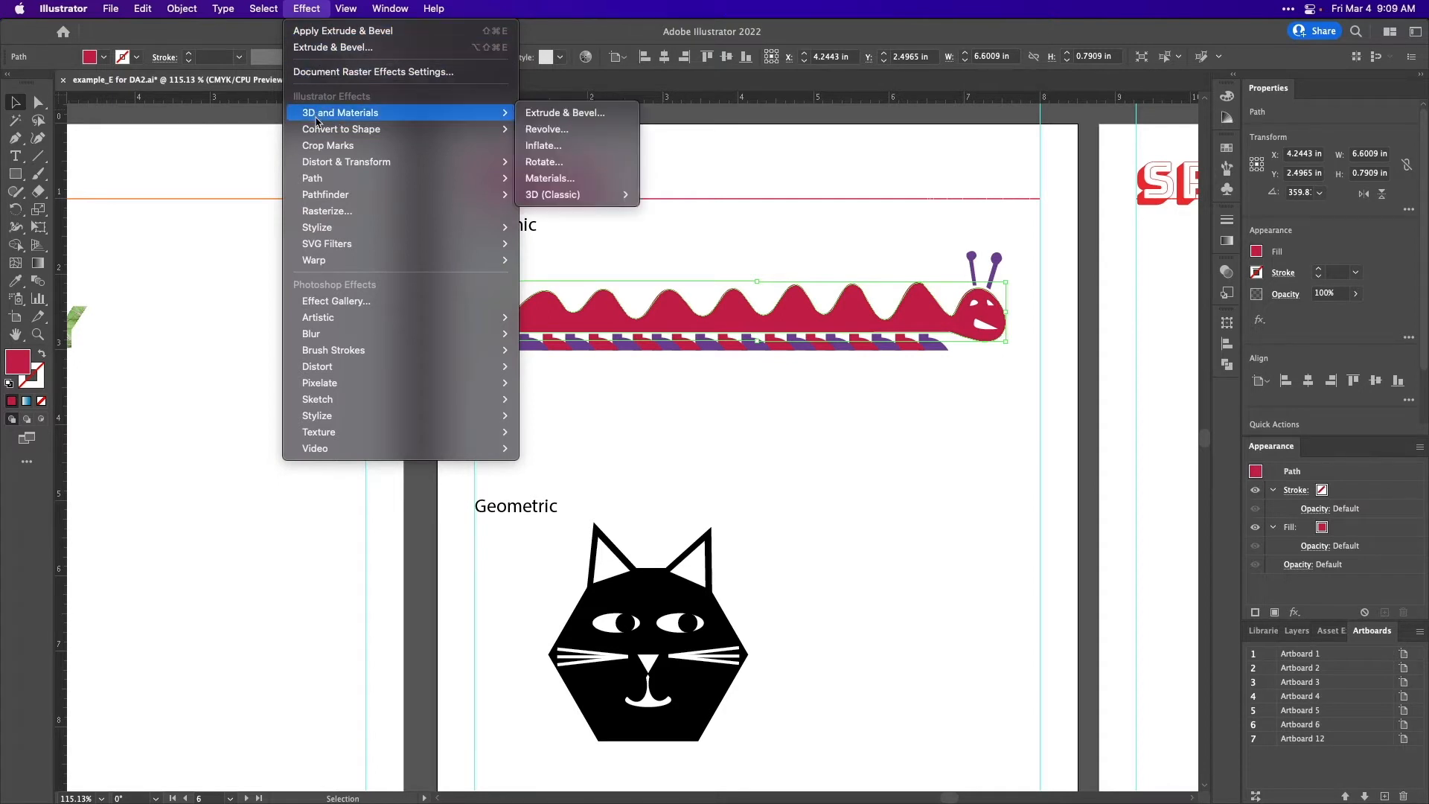
{"action": "mouse_move", "coordinate": [390, 9]}
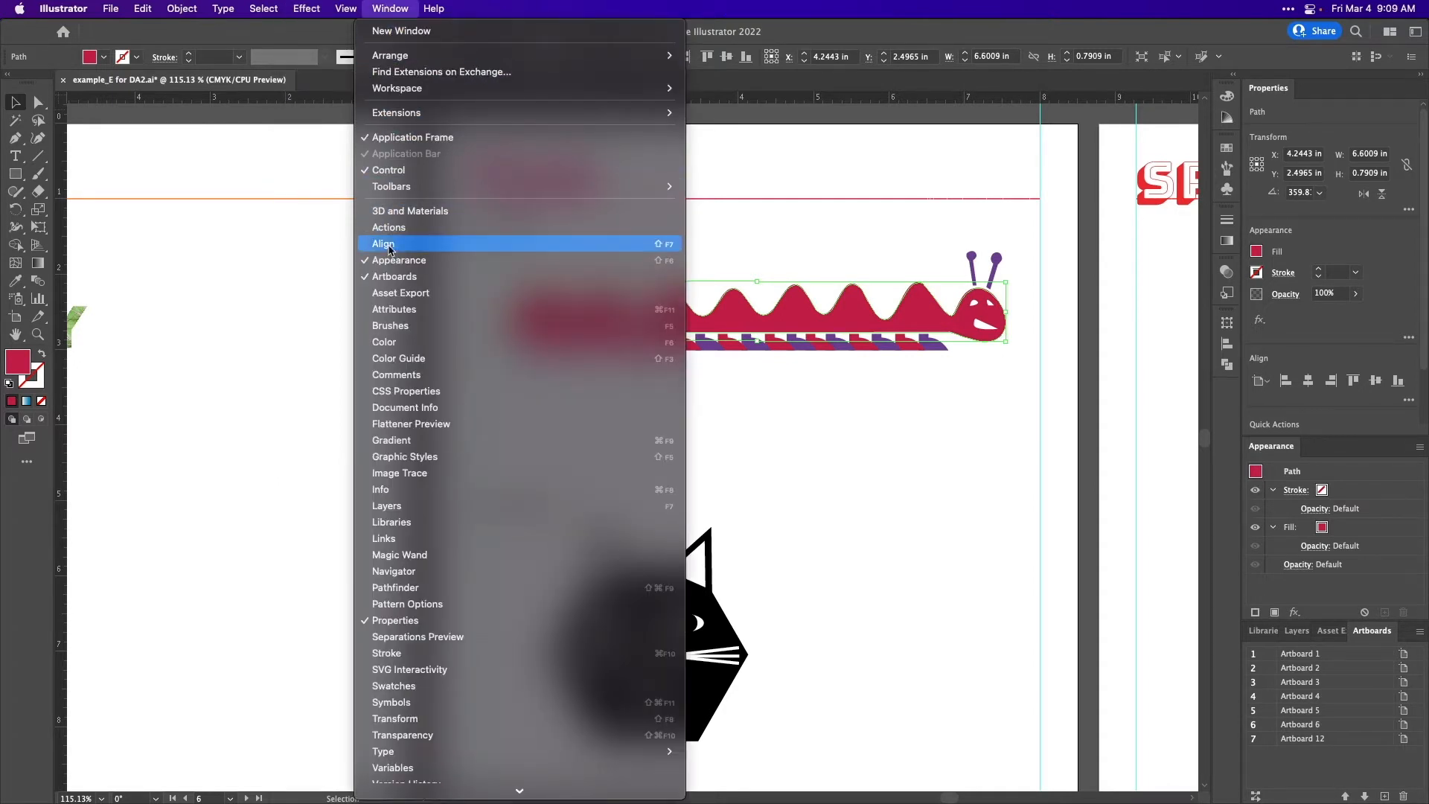
{"action": "left_click", "coordinate": [398, 212]}
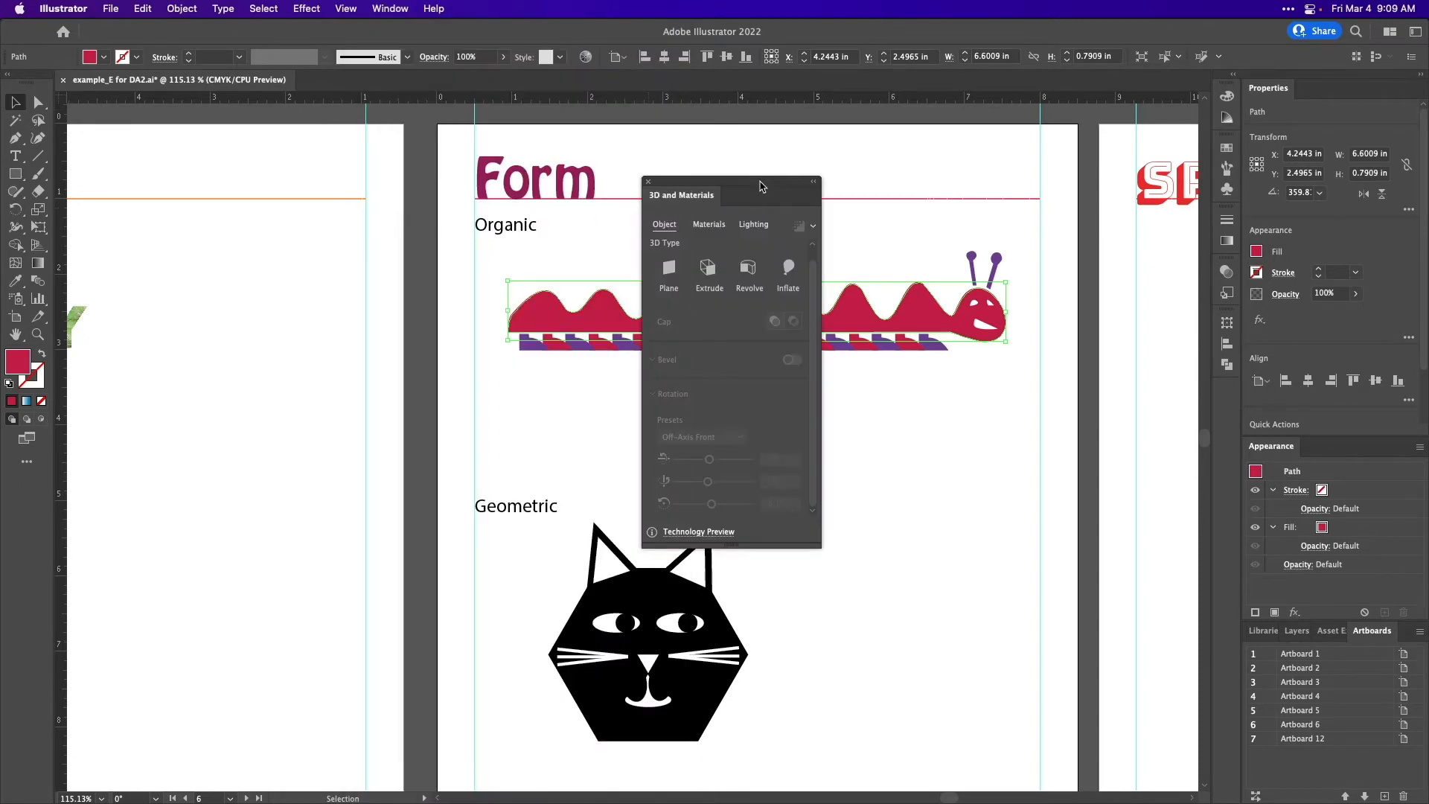
{"action": "left_click_drag", "start_coordinate": [761, 186], "coordinate": [1139, 408]}
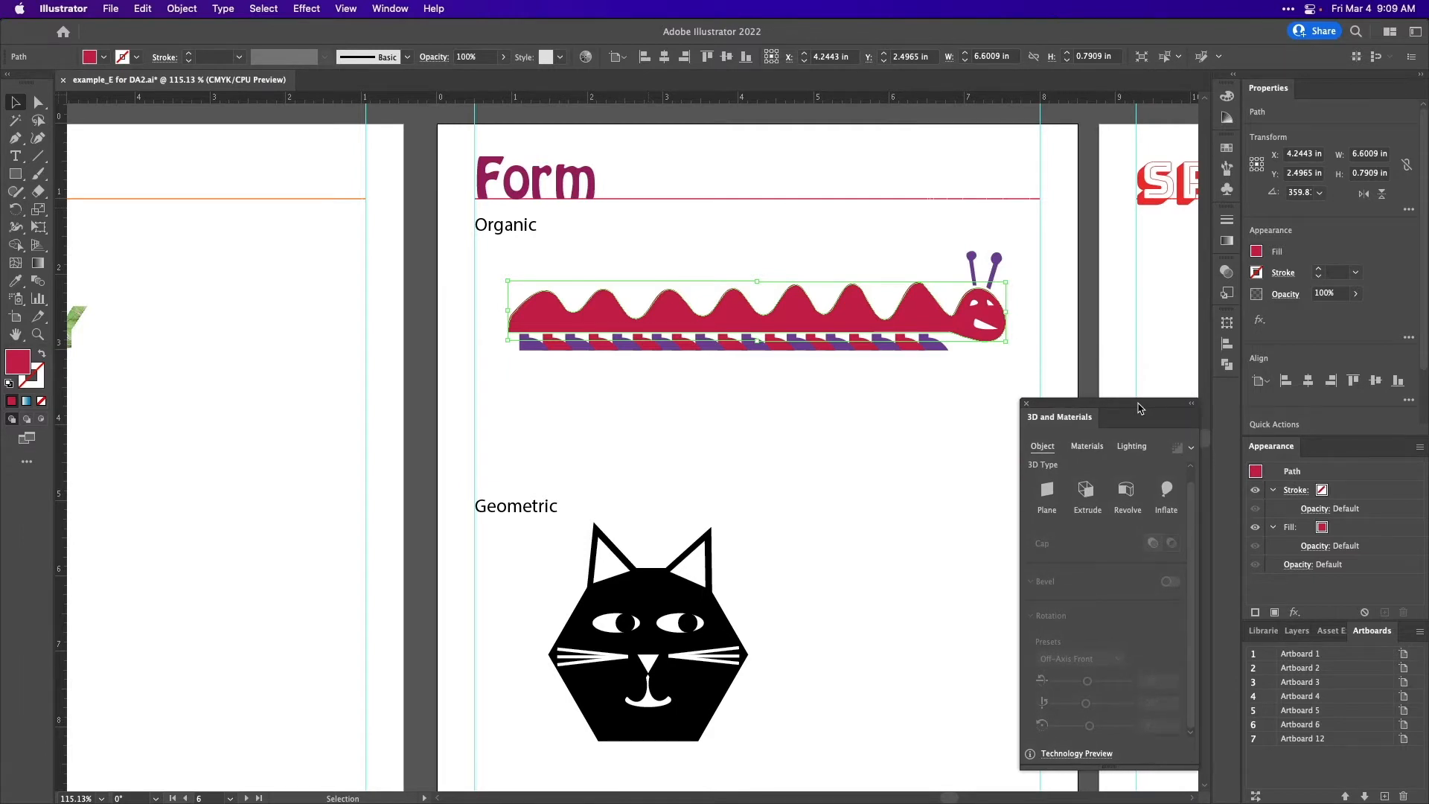
{"action": "left_click", "coordinate": [306, 9]}
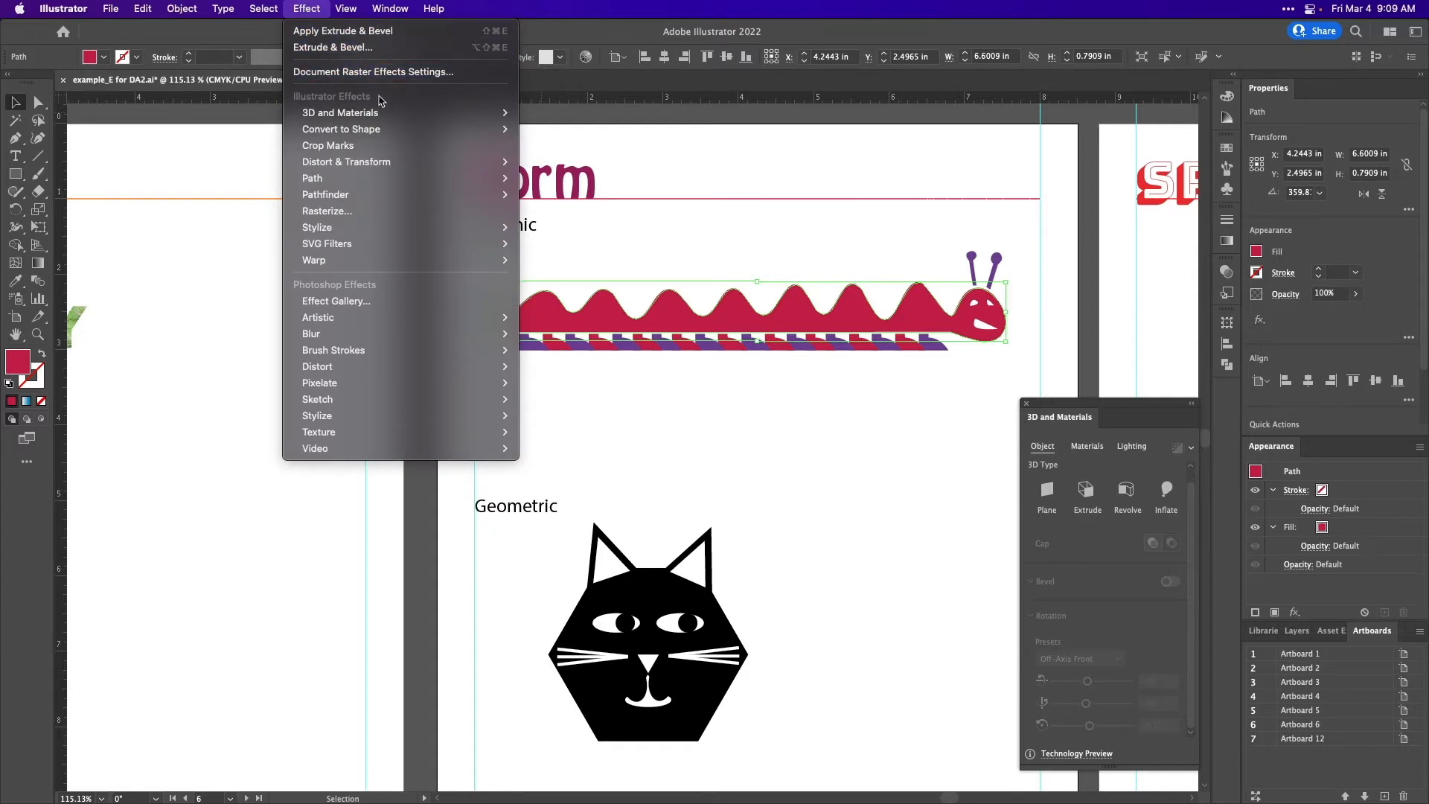
{"action": "mouse_move", "coordinate": [385, 111]}
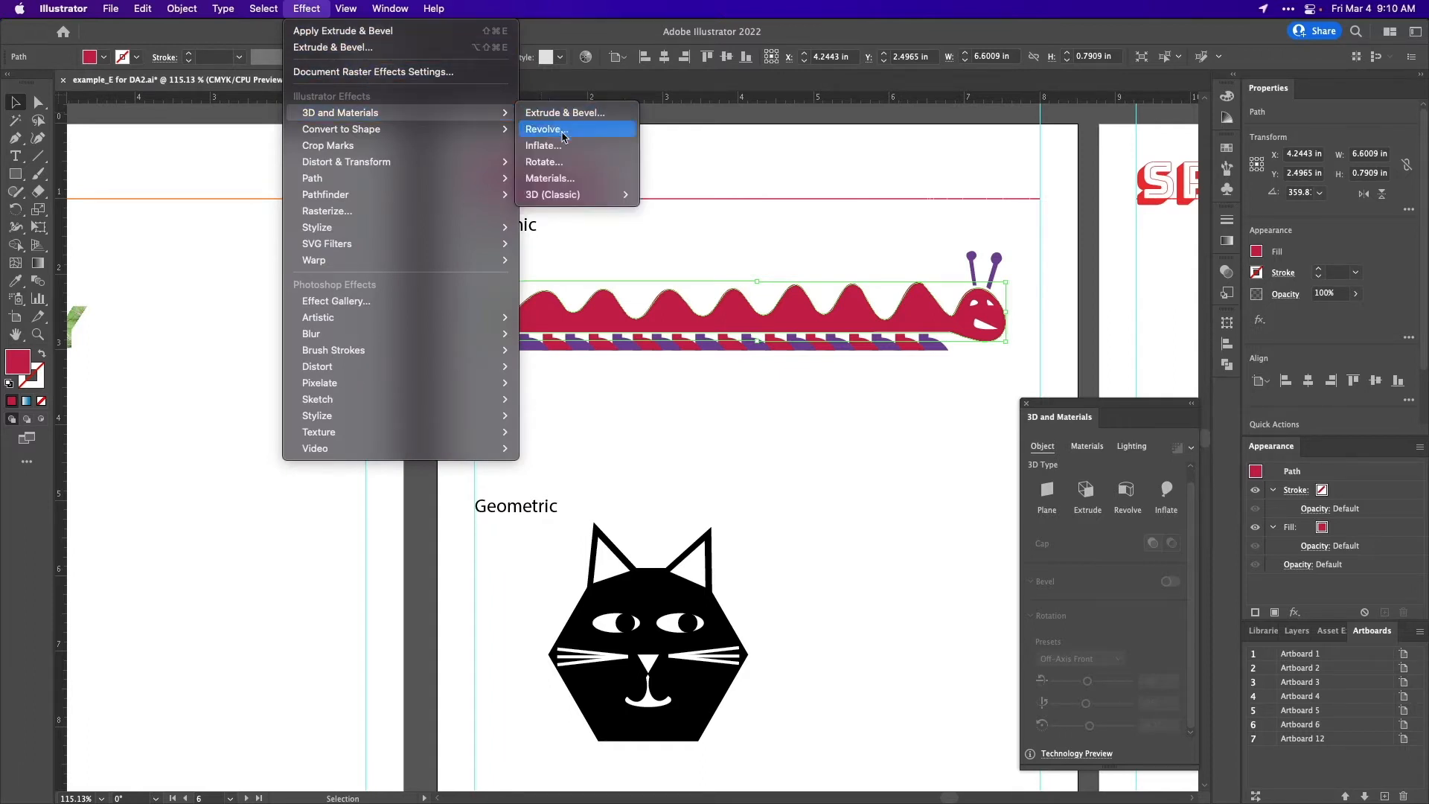
{"action": "mouse_move", "coordinate": [599, 198]}
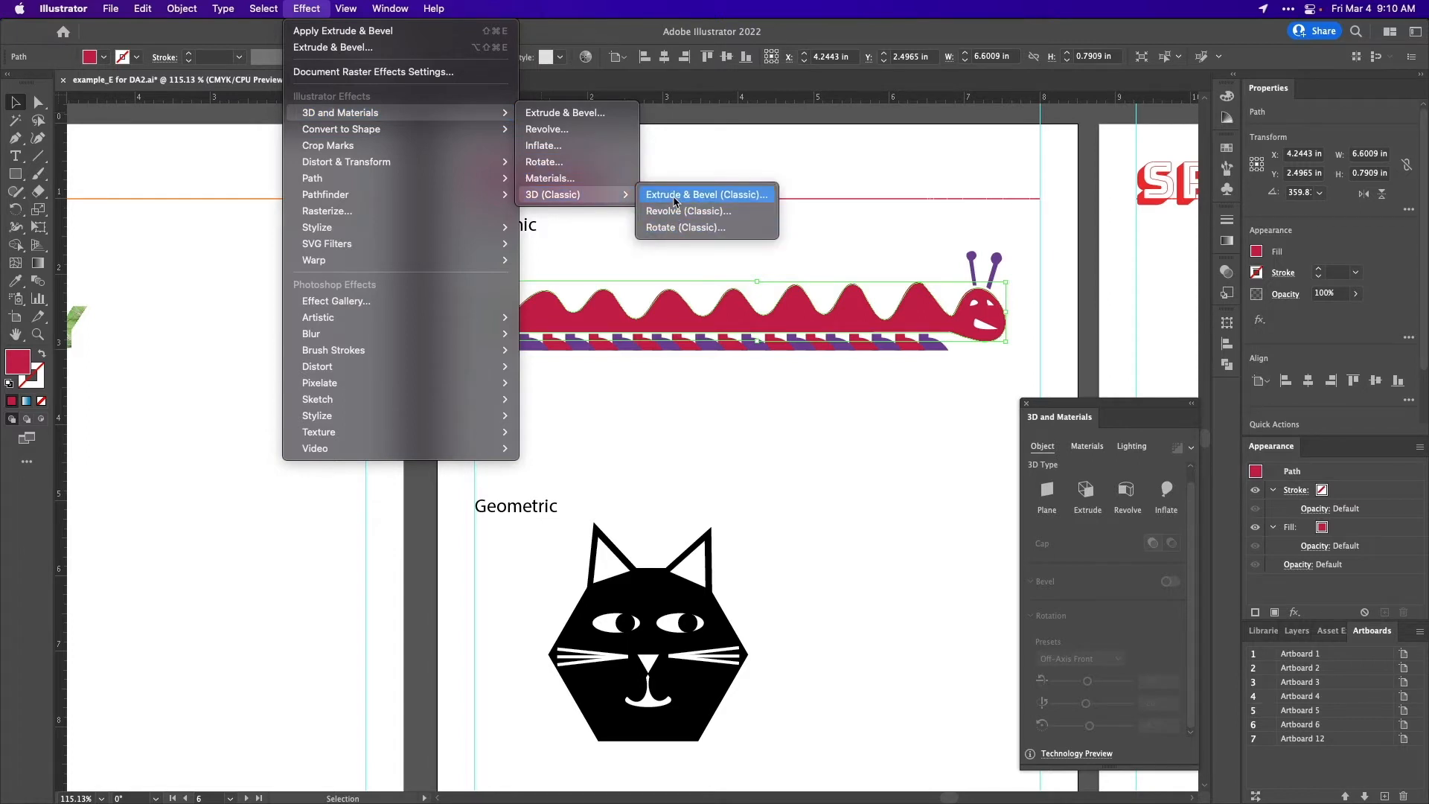
{"action": "left_click", "coordinate": [802, 428]}
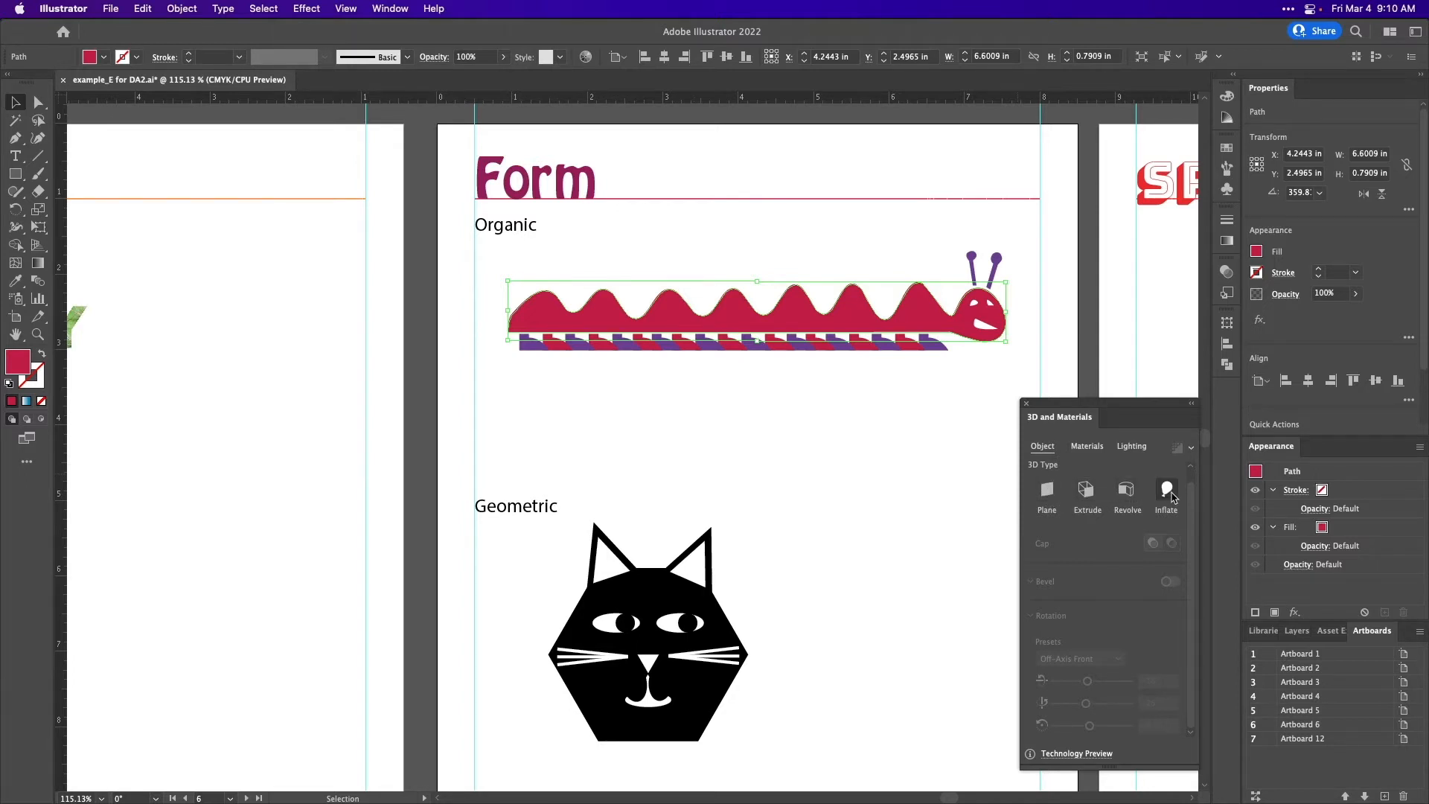
Apply the Plane 3D type to the caterpillar's body and move it up to about X 4.08 in, Y 1.92 in.
{"action": "left_click", "coordinate": [1047, 491]}
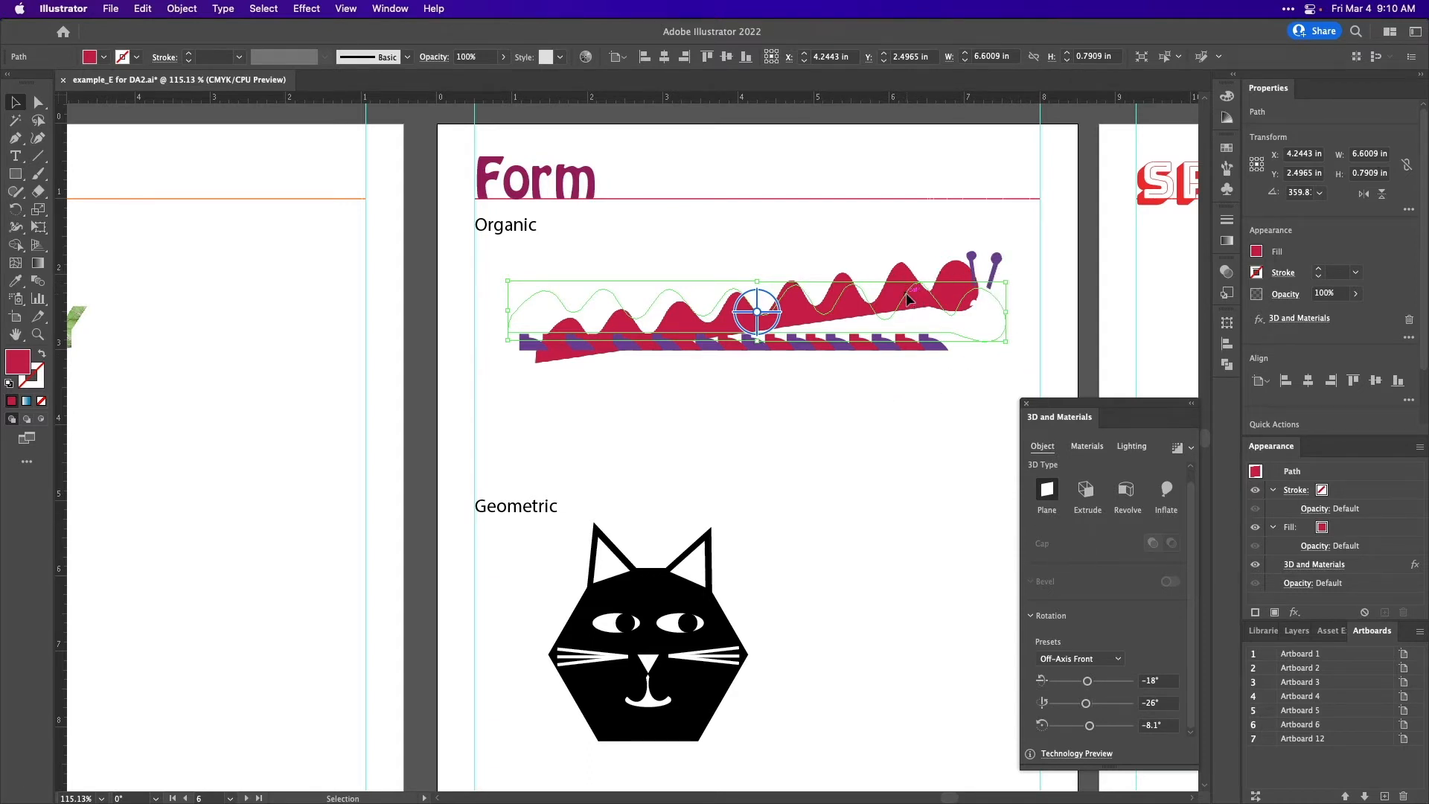
{"action": "left_click_drag", "start_coordinate": [907, 299], "coordinate": [893, 253]}
{"action": "left_click", "coordinate": [956, 292]}
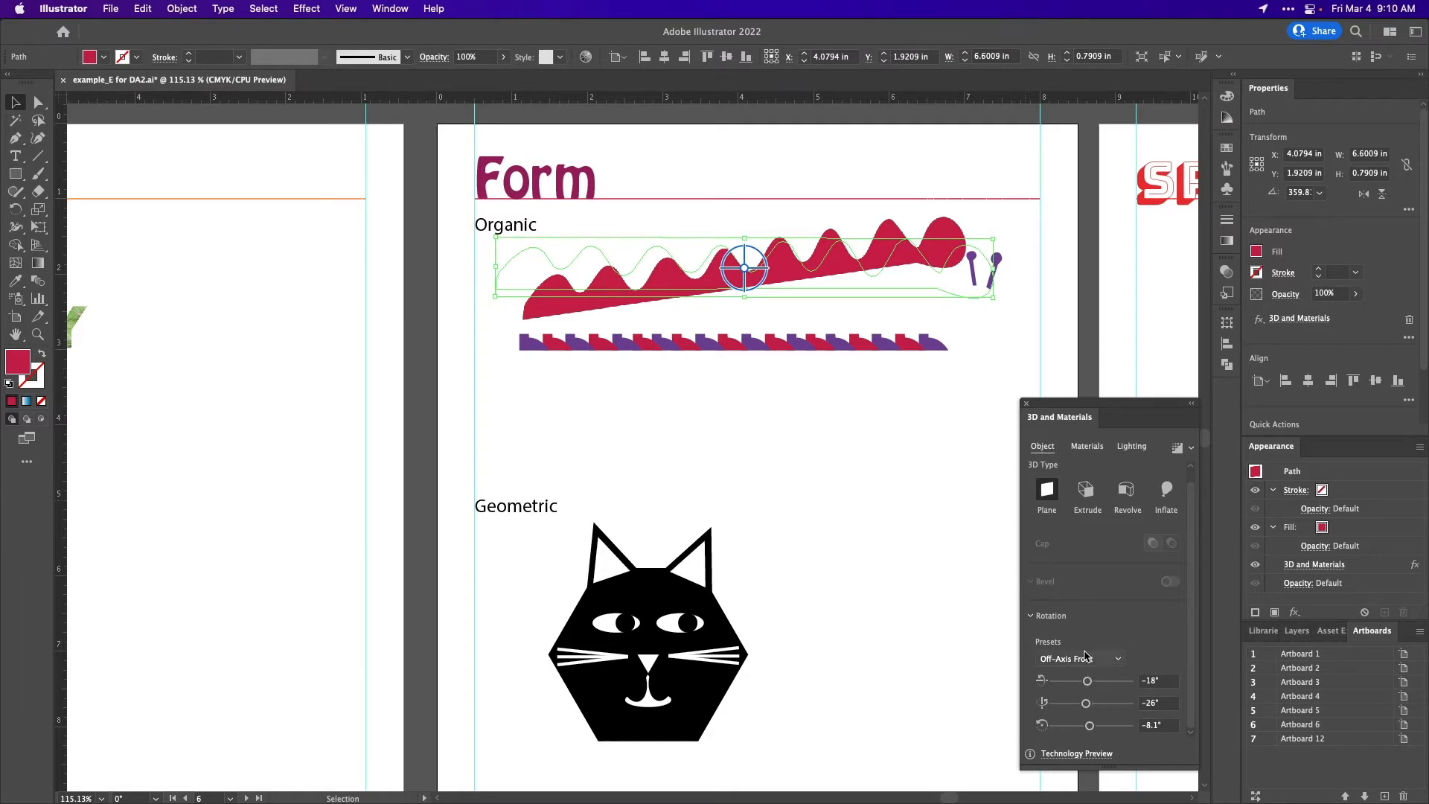
Try the Isometric Bottom and Front rotation presets on the caterpillar's body.
{"action": "scroll", "coordinate": [1087, 657], "scroll_direction": "down", "scroll_amount": 5}
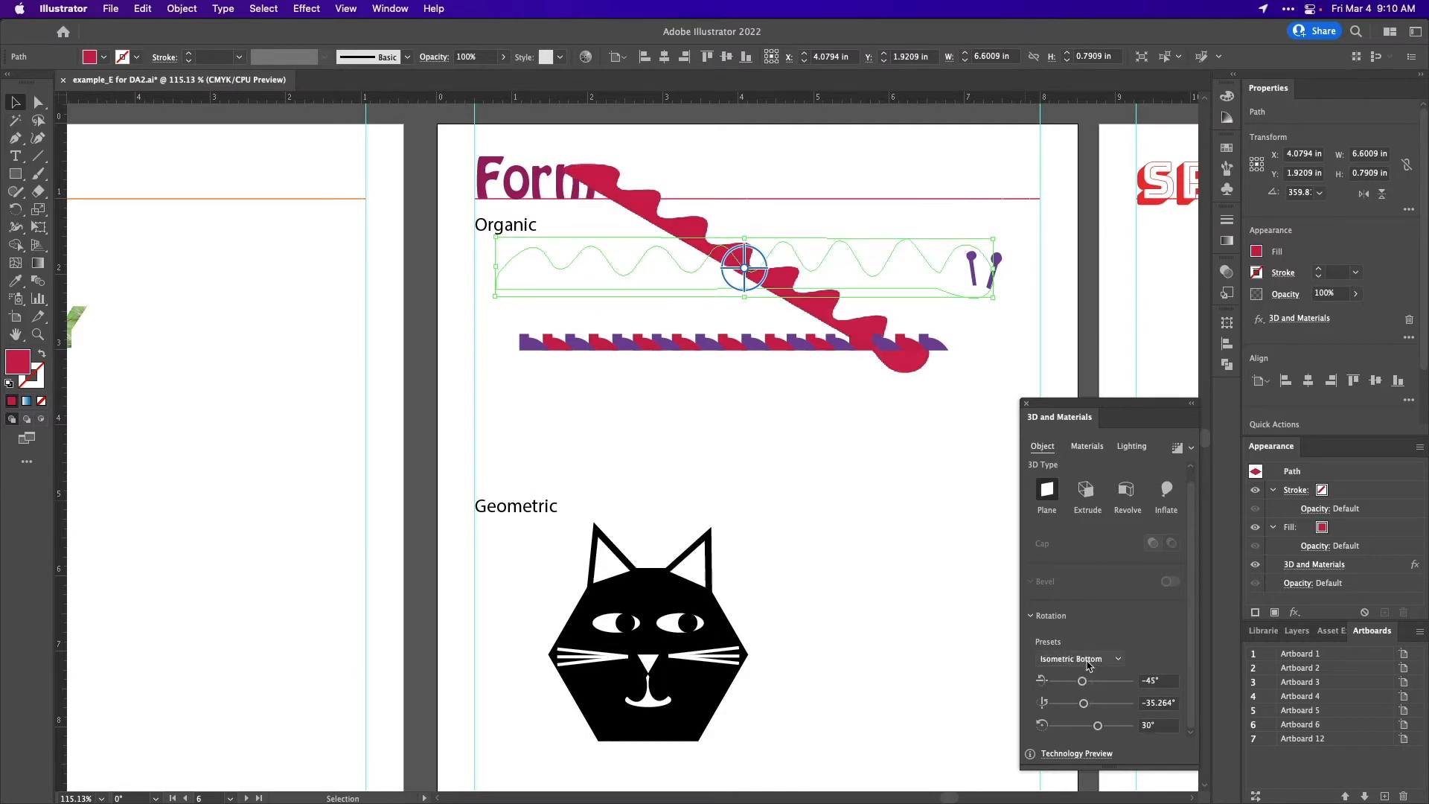
{"action": "left_click", "coordinate": [1089, 659]}
{"action": "left_click", "coordinate": [1109, 661]}
{"action": "left_click", "coordinate": [1069, 665]}
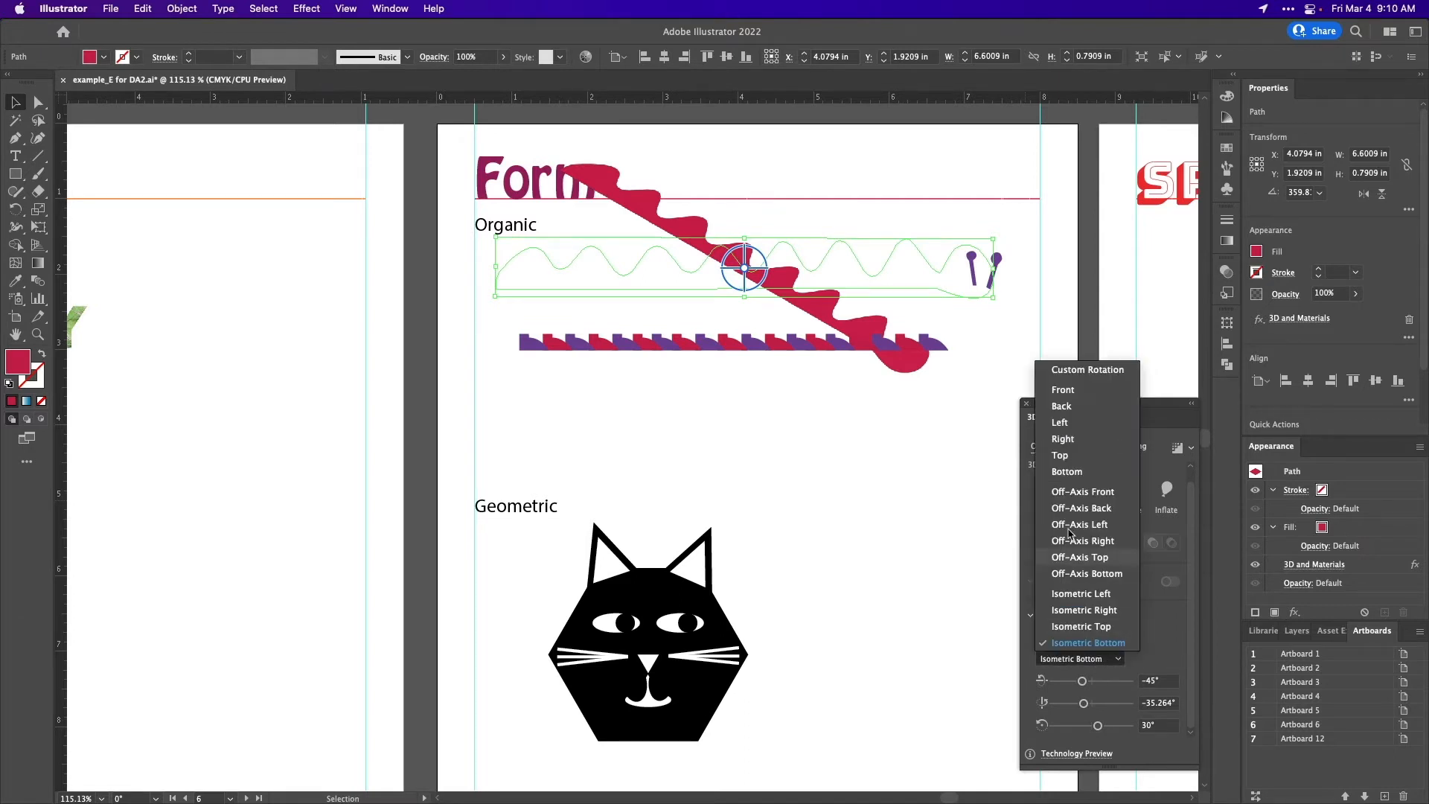
{"action": "left_click", "coordinate": [1074, 393]}
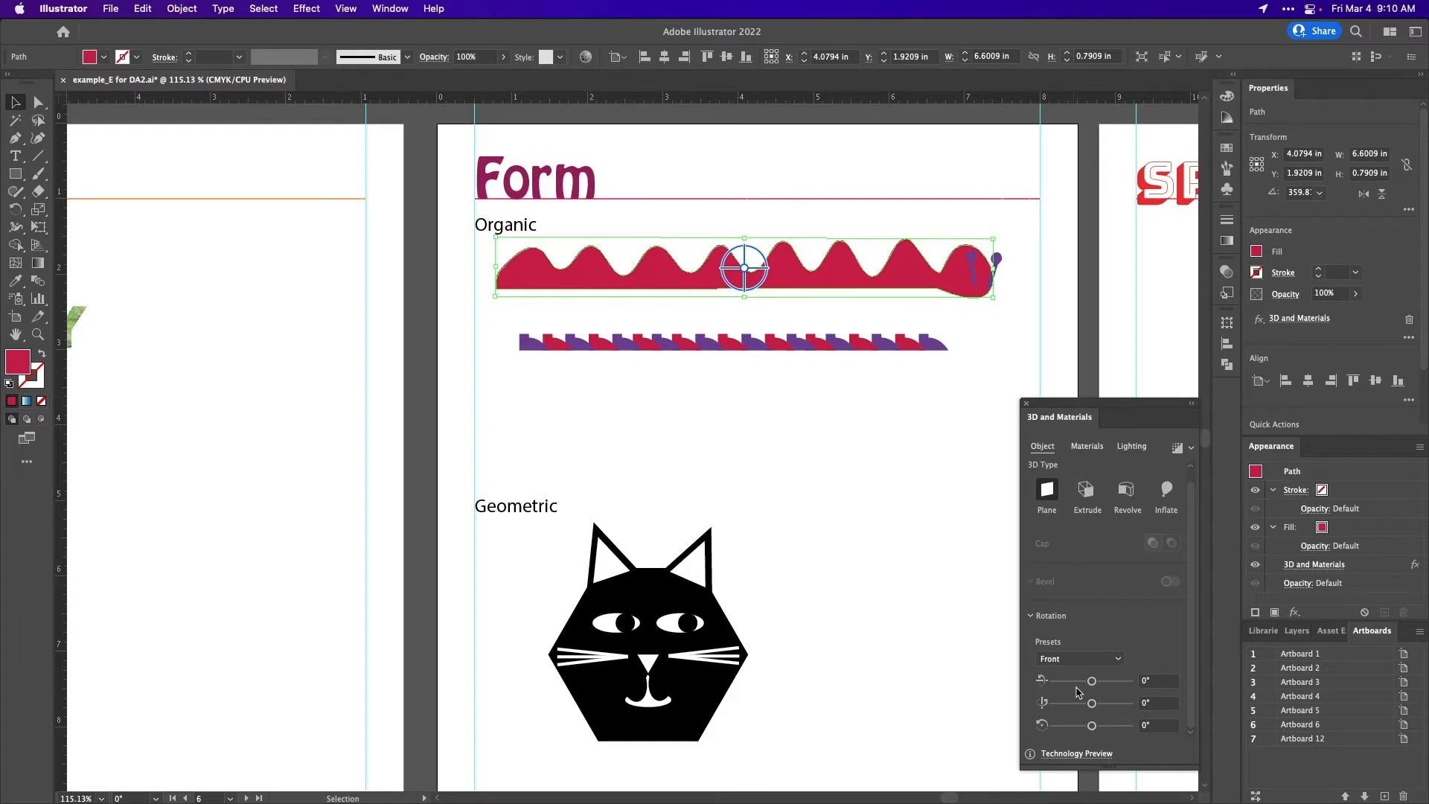
Try the Back and Left rotation presets on the caterpillar's body.
{"action": "left_click", "coordinate": [1077, 660]}
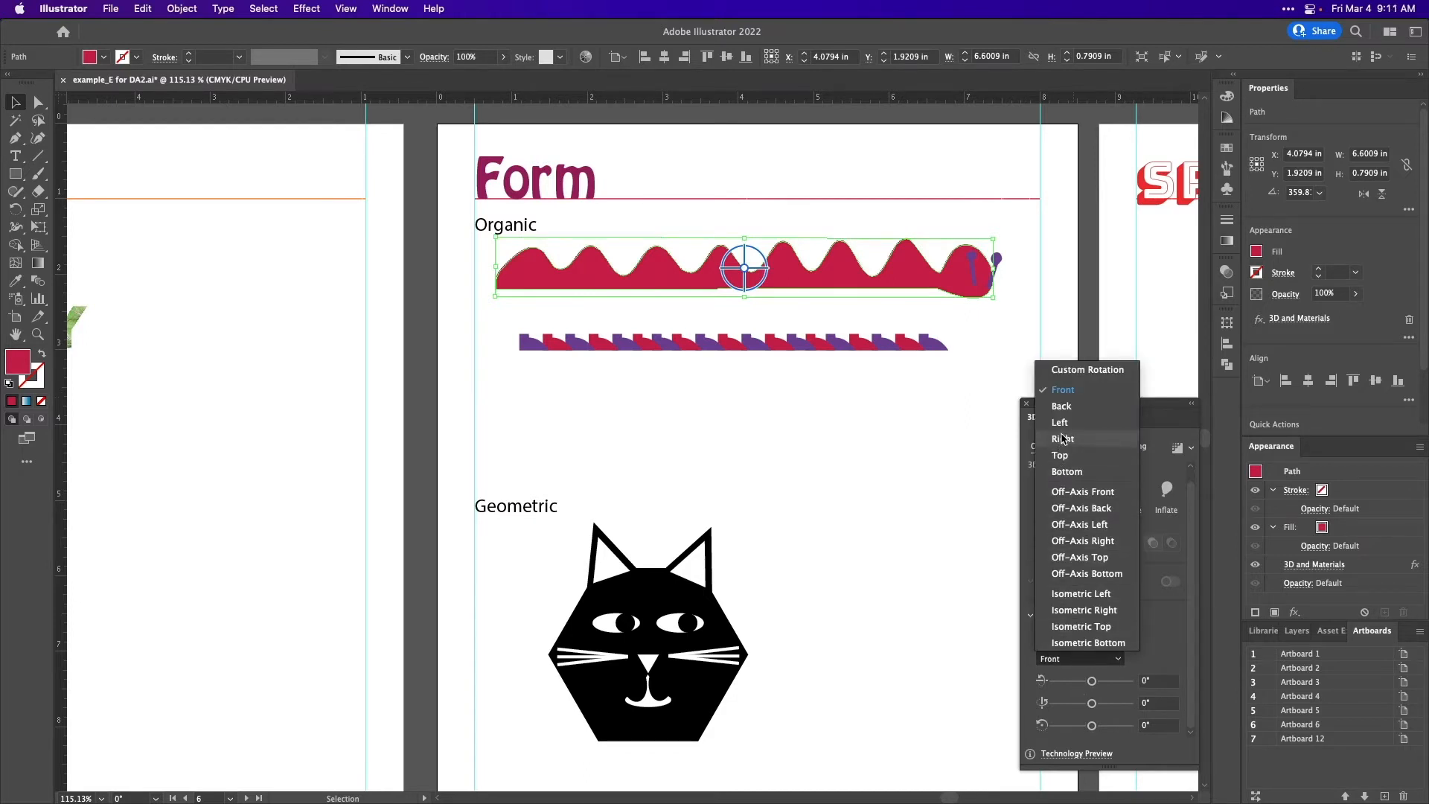
{"action": "left_click", "coordinate": [1061, 406]}
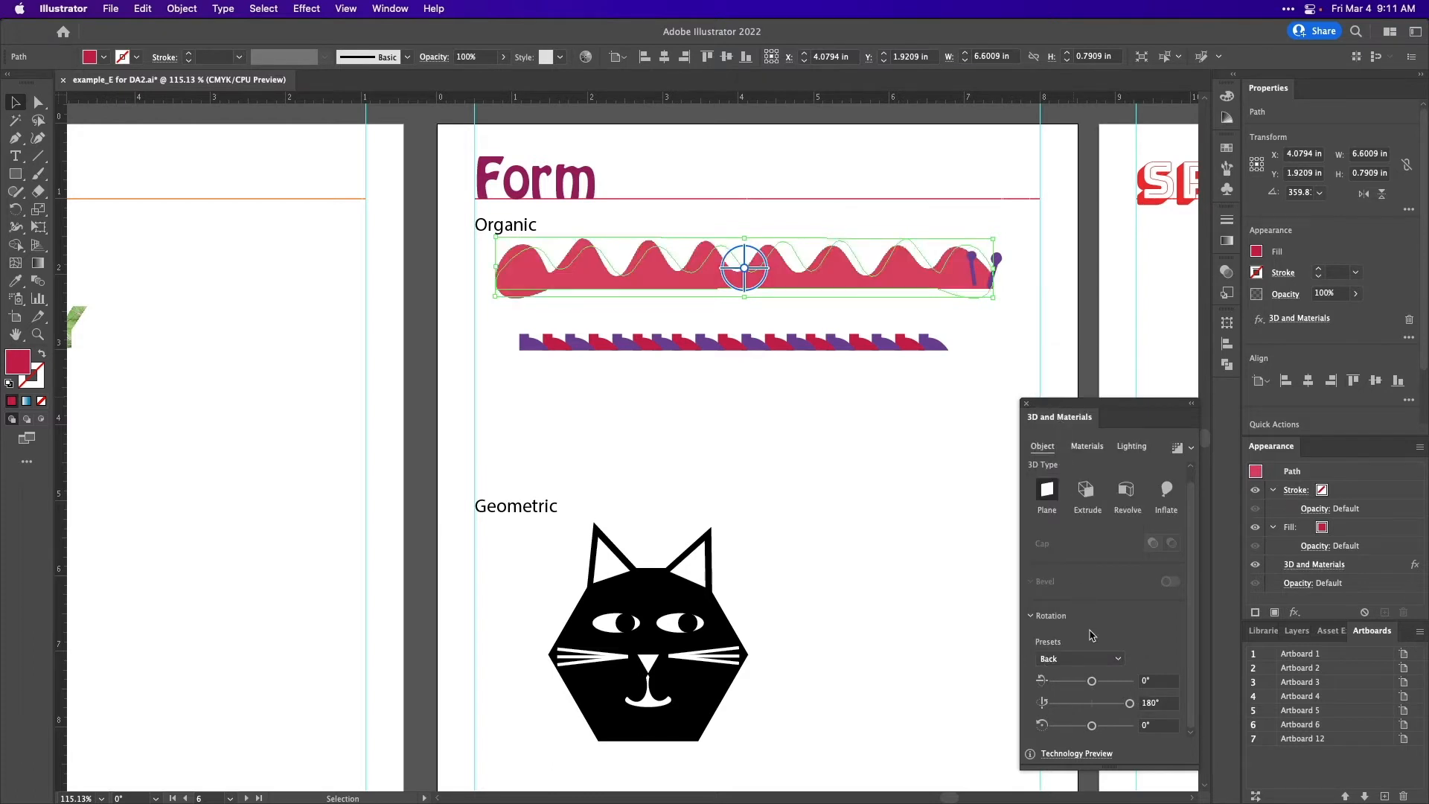
{"action": "left_click", "coordinate": [1077, 659]}
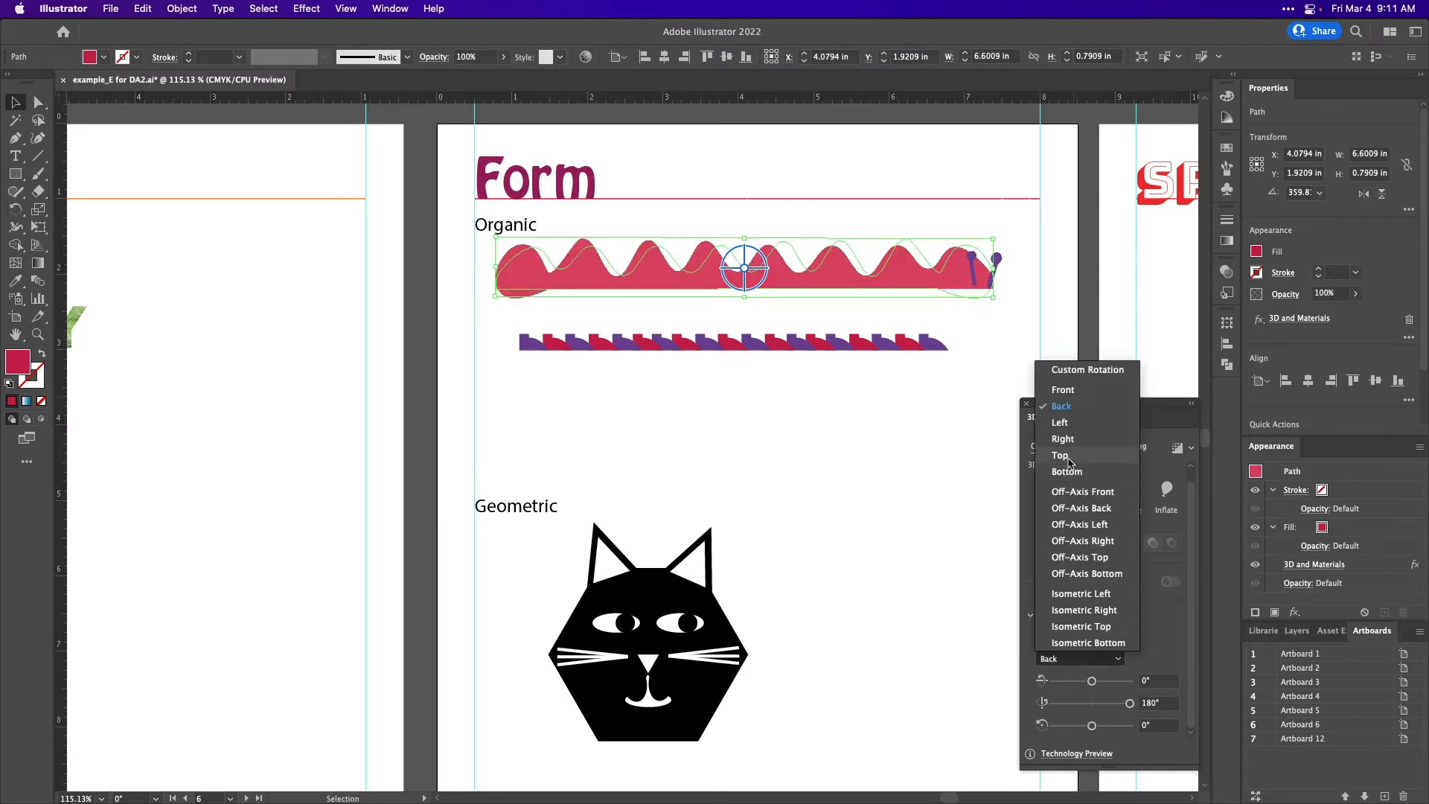
{"action": "left_click", "coordinate": [1060, 423]}
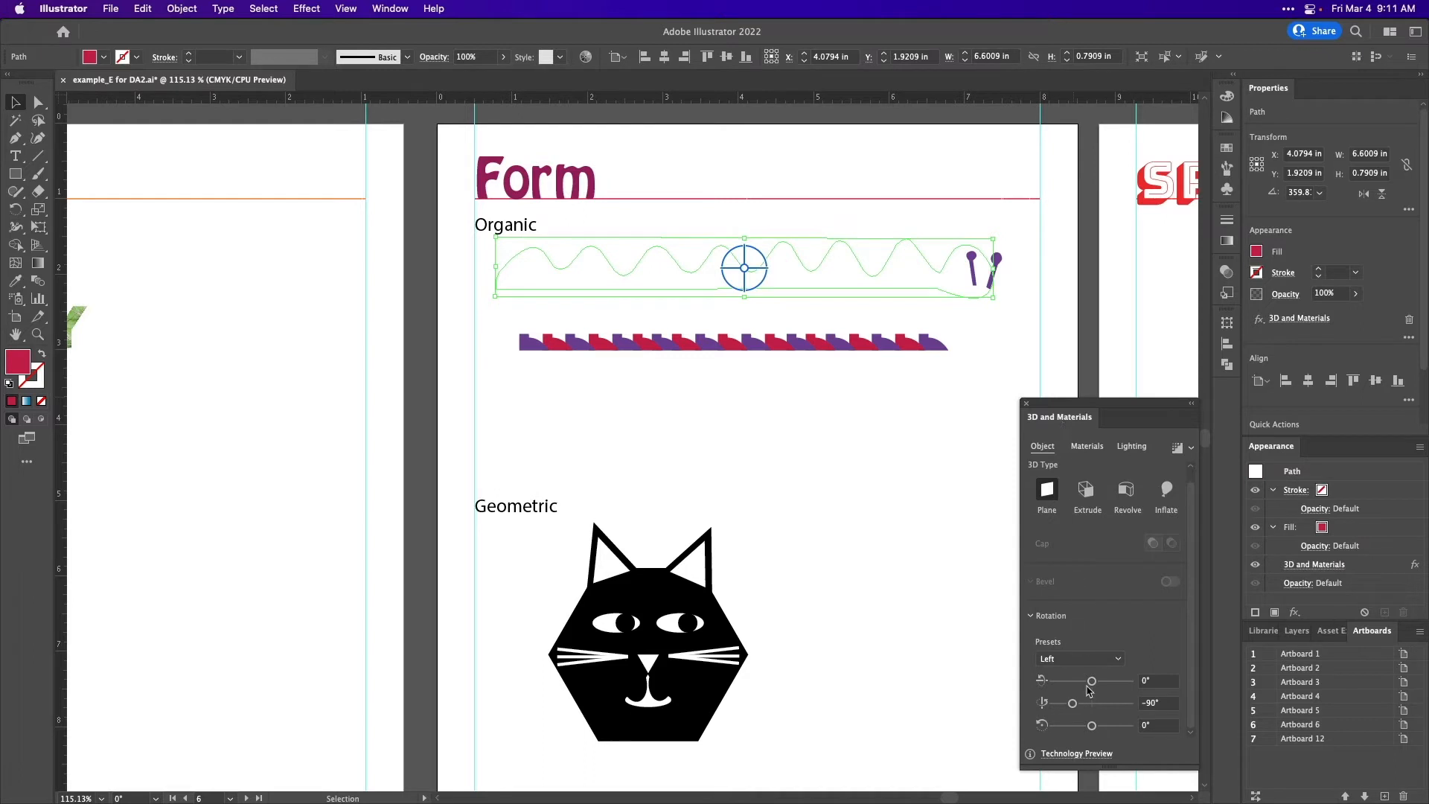
Deselect and reselect the caterpillar's body, and try the Top rotation preset on it.
{"action": "left_click", "coordinate": [908, 498]}
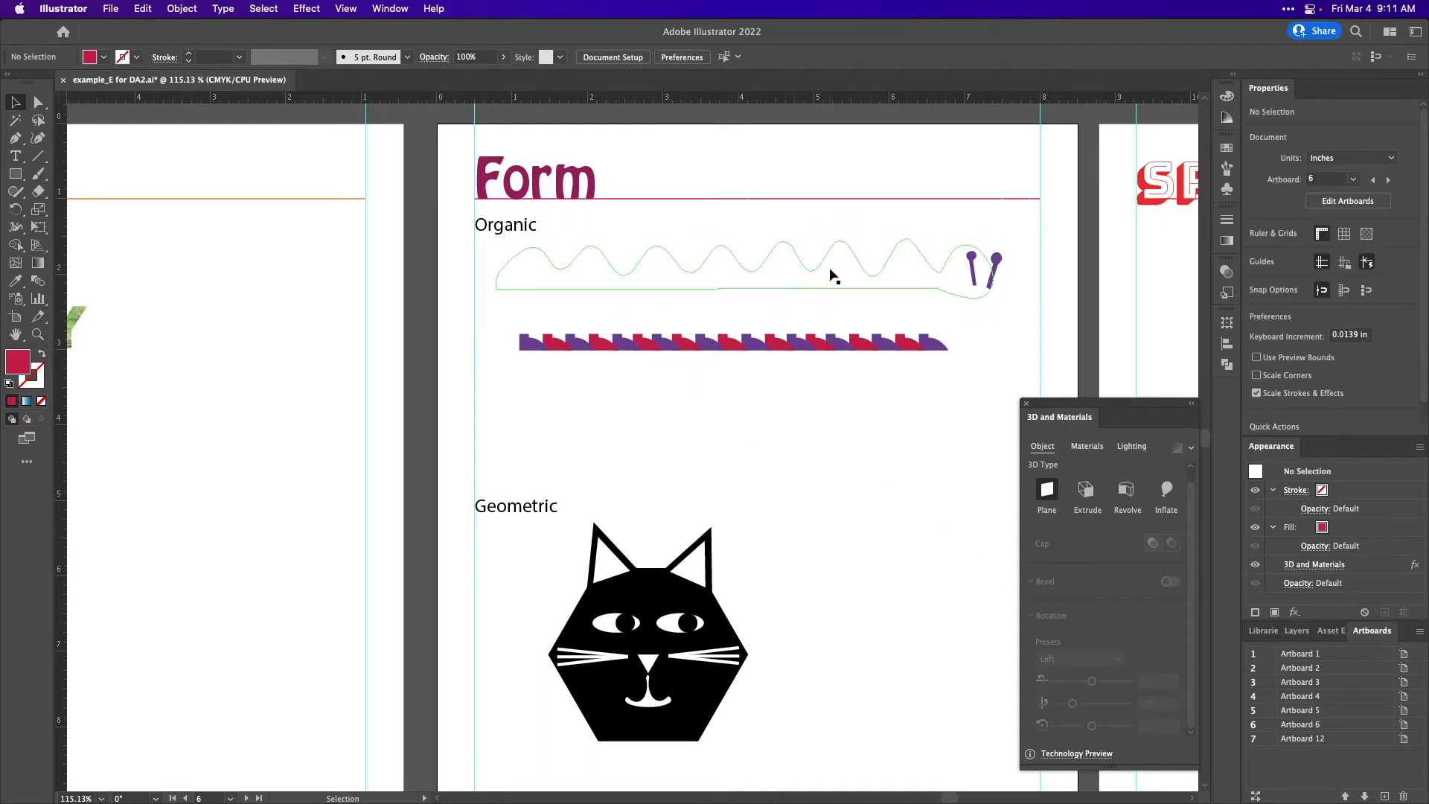
{"action": "left_click", "coordinate": [830, 269]}
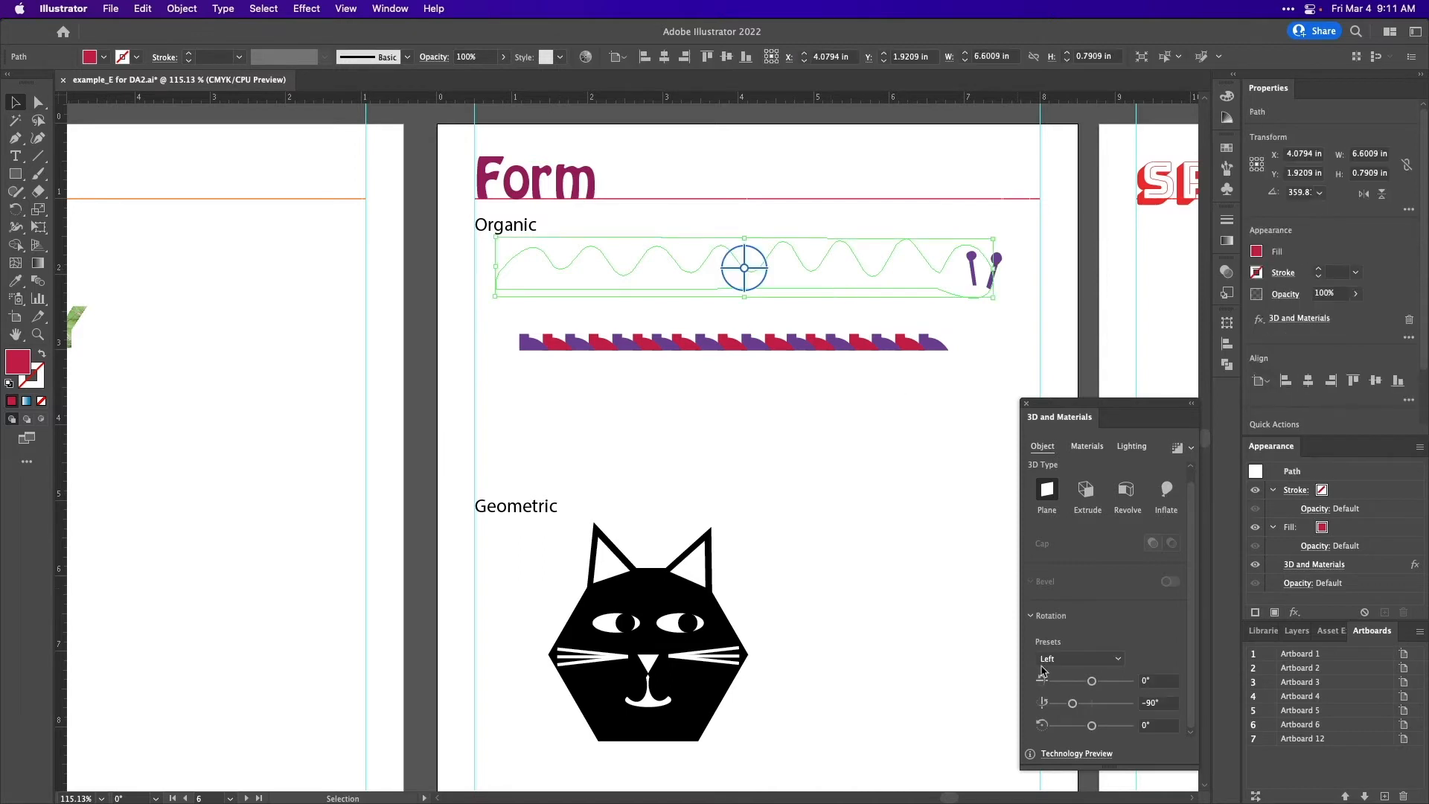
{"action": "left_click", "coordinate": [1079, 658]}
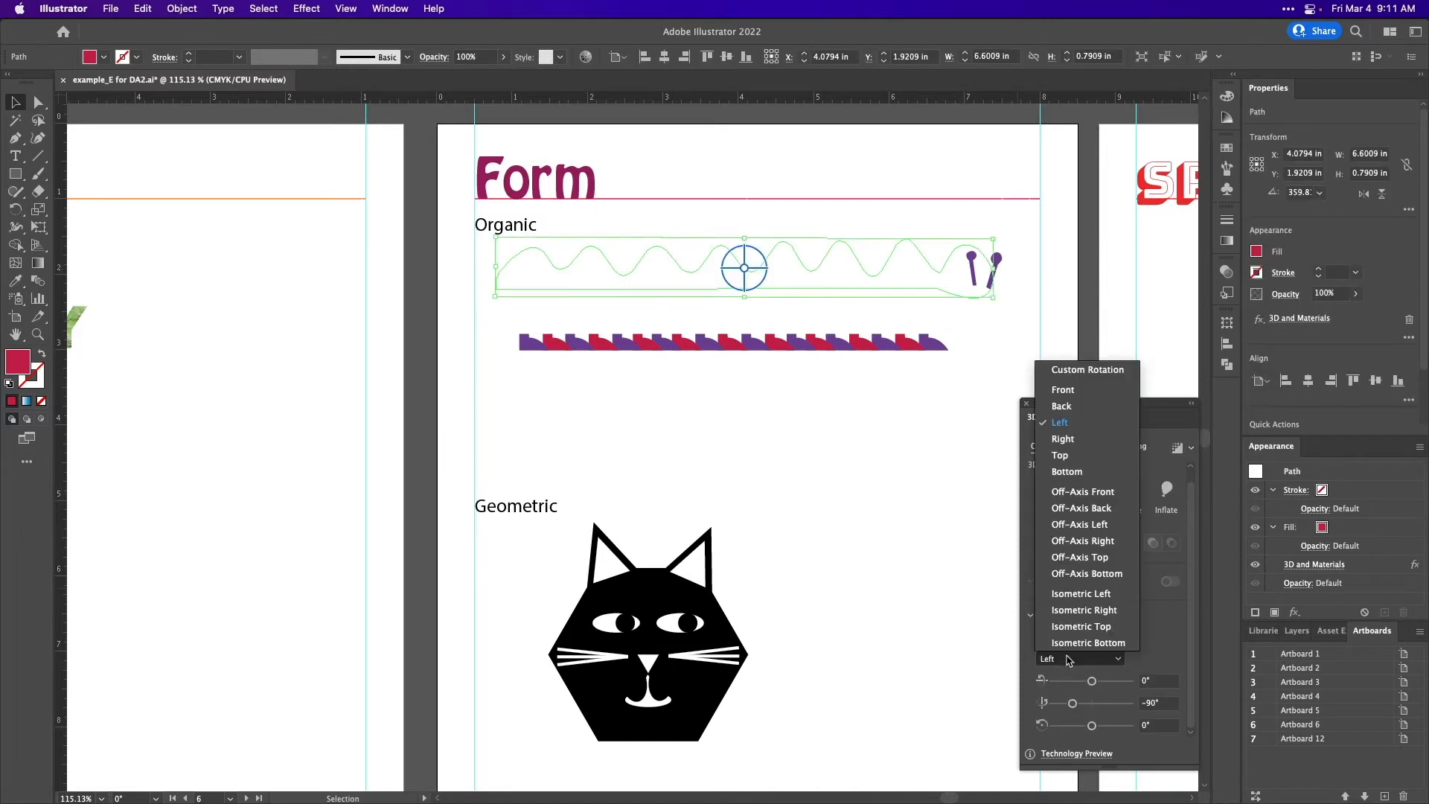
{"action": "left_click", "coordinate": [1066, 456]}
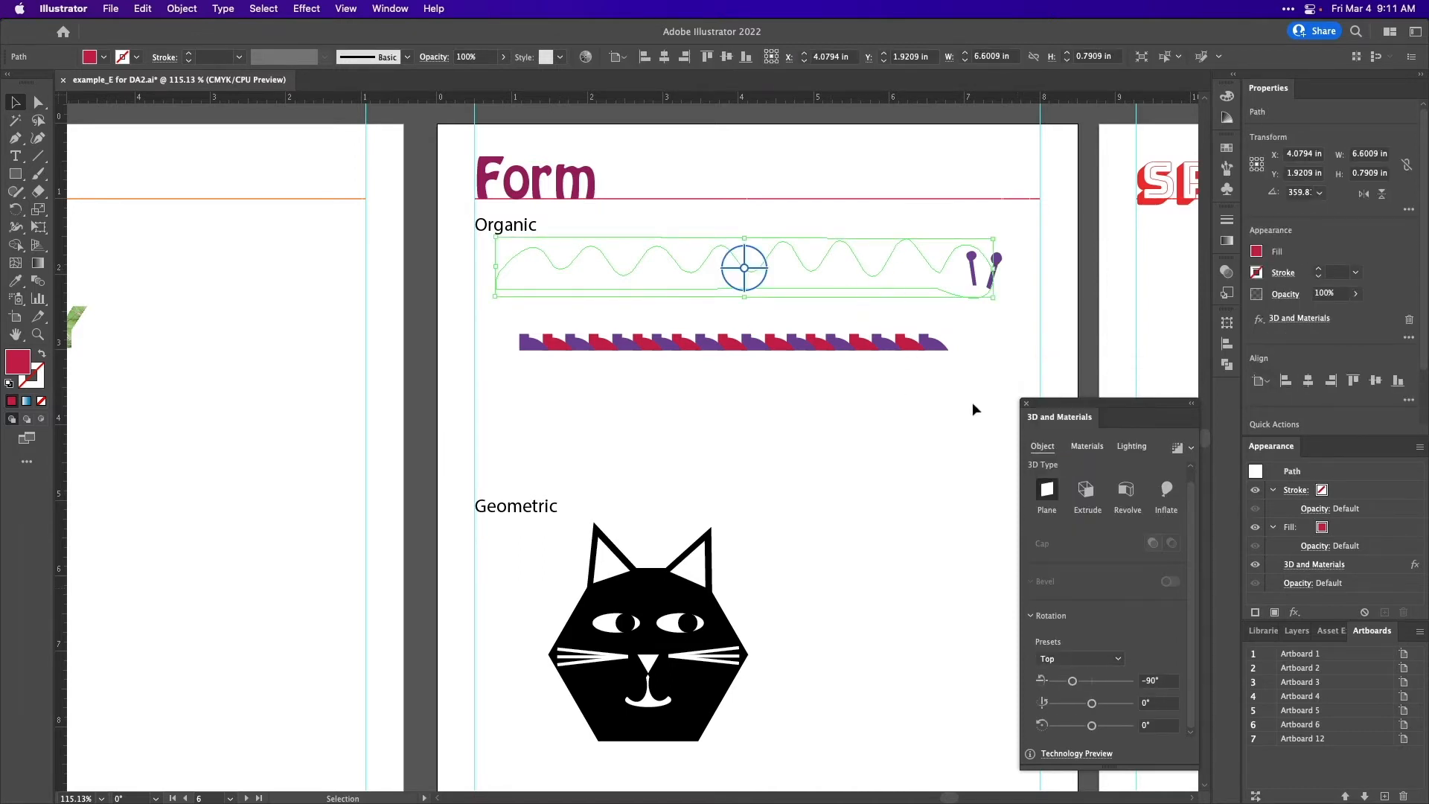
Compare the Off-Axis Front and Off-Axis Back rotation presets on the caterpillar's body.
{"action": "left_click", "coordinate": [1105, 658]}
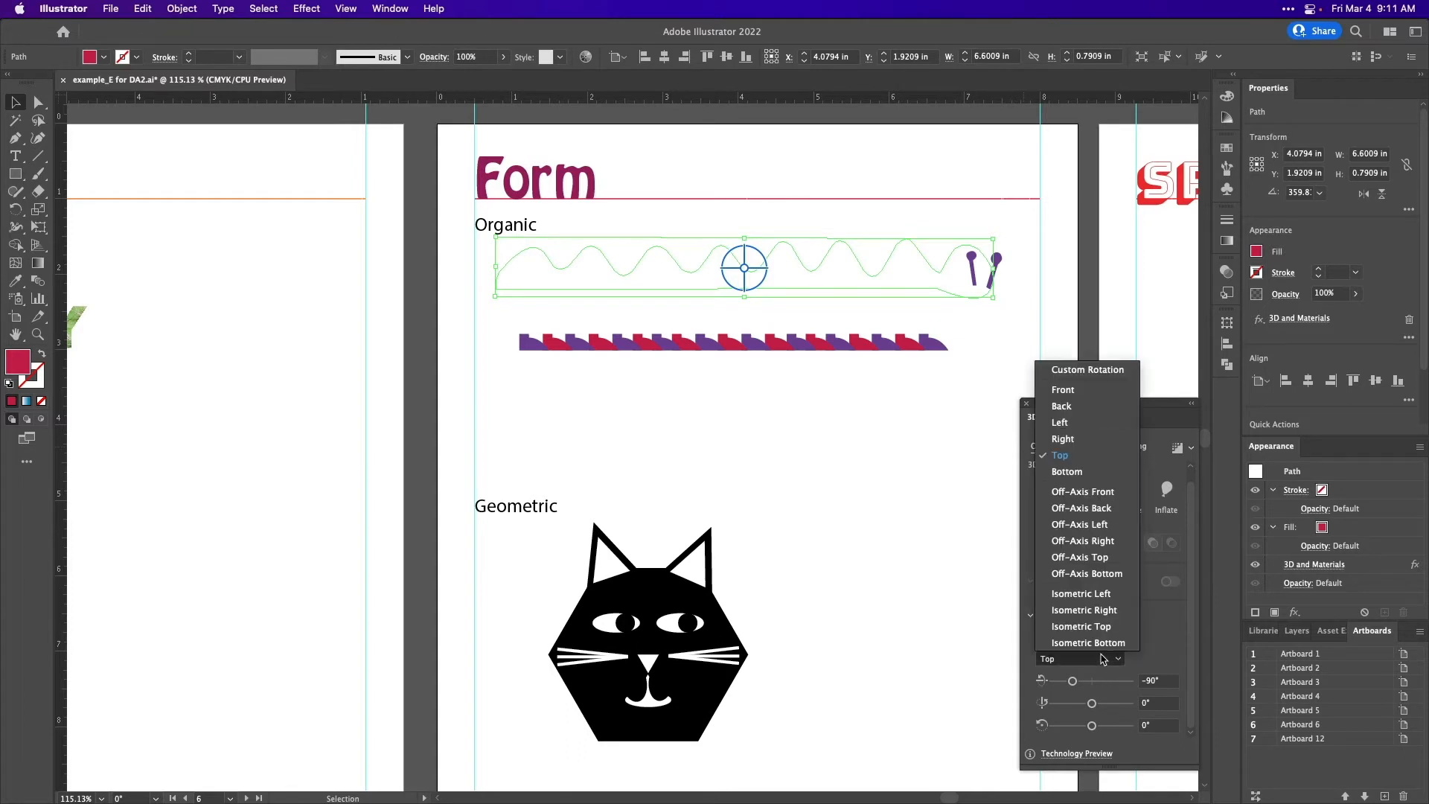
{"action": "left_click", "coordinate": [1101, 493]}
{"action": "left_click", "coordinate": [1094, 659]}
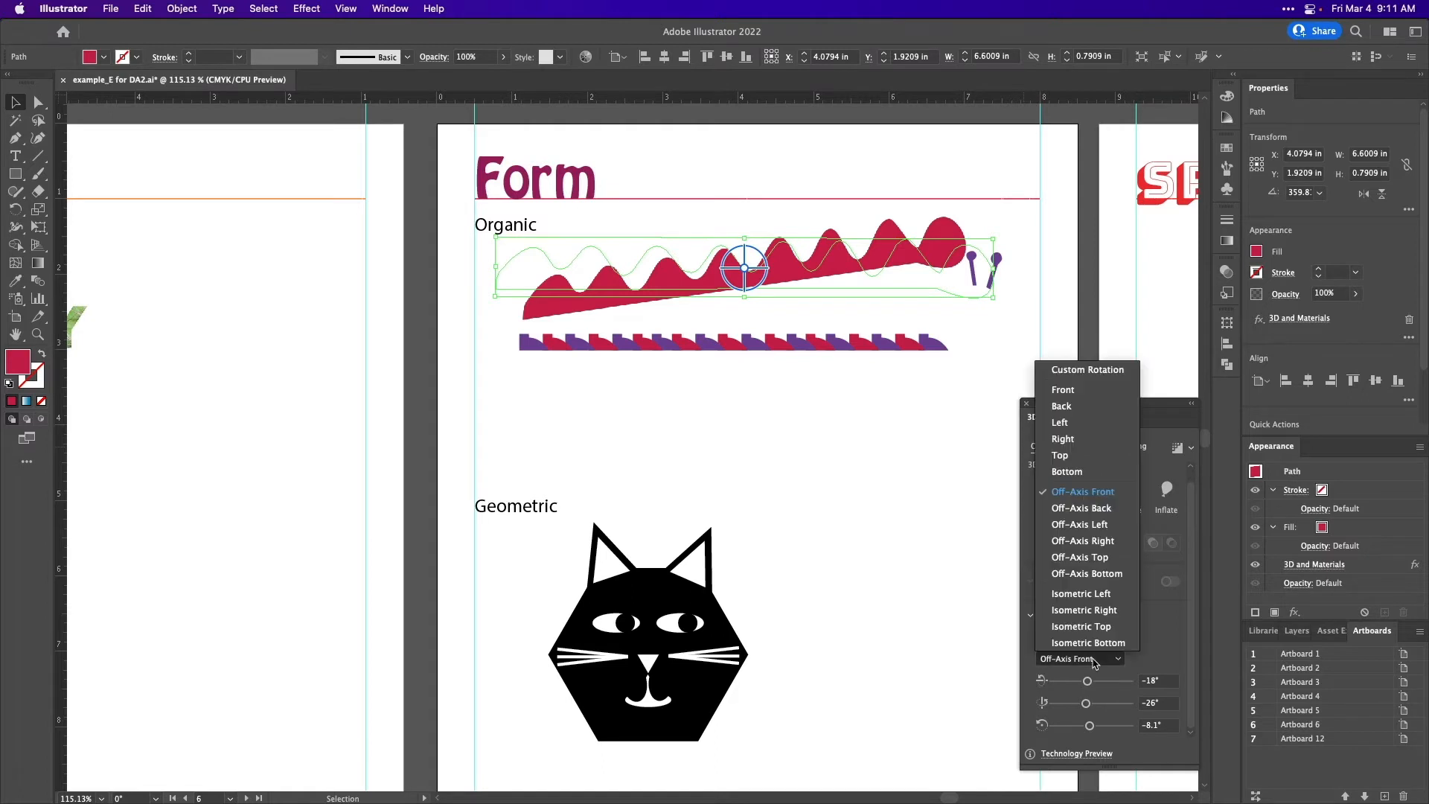
{"action": "left_click", "coordinate": [1091, 510]}
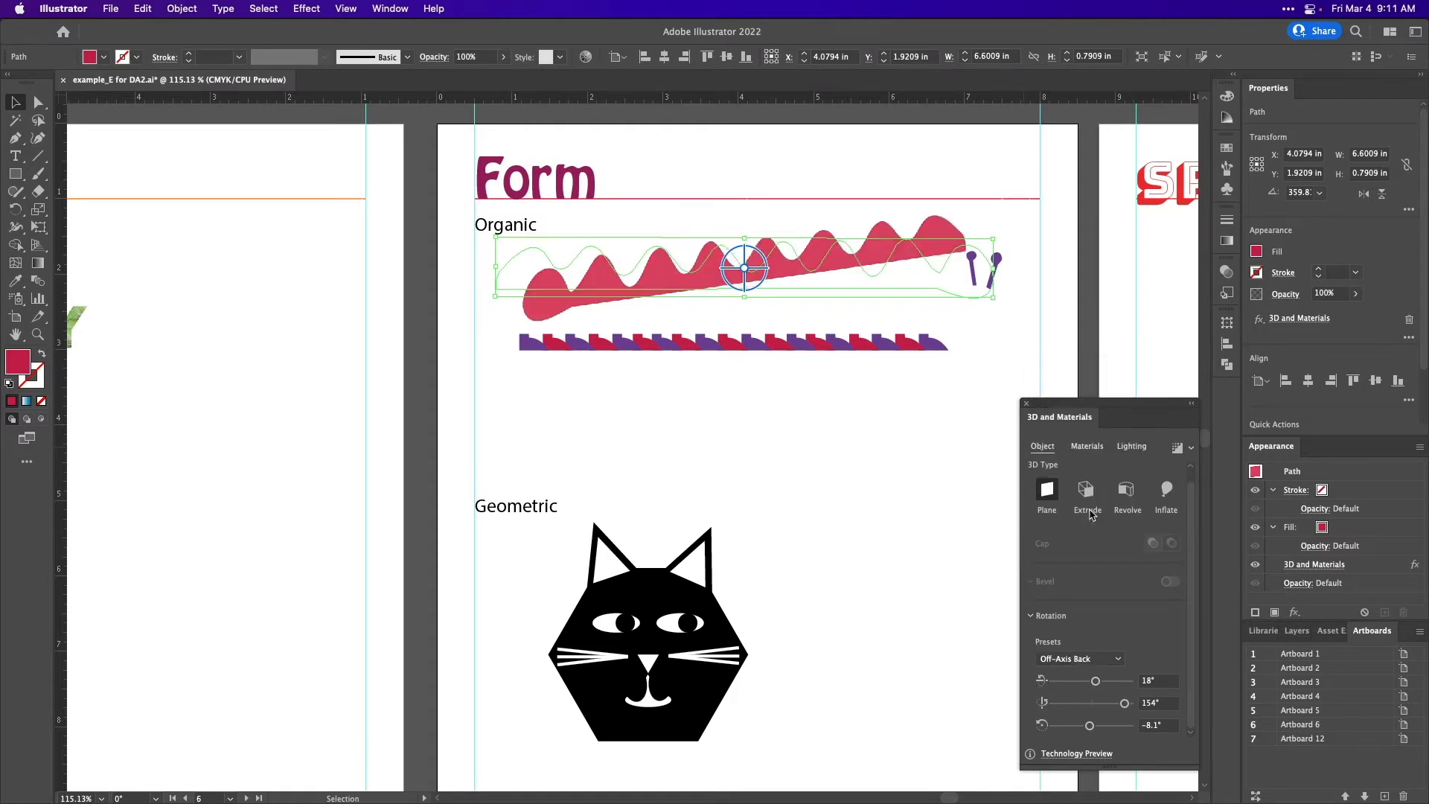
Apply the Off-Axis Front rotation preset to the caterpillar's body and slightly adjust its rotation around the X axis.
{"action": "left_click", "coordinate": [1043, 659]}
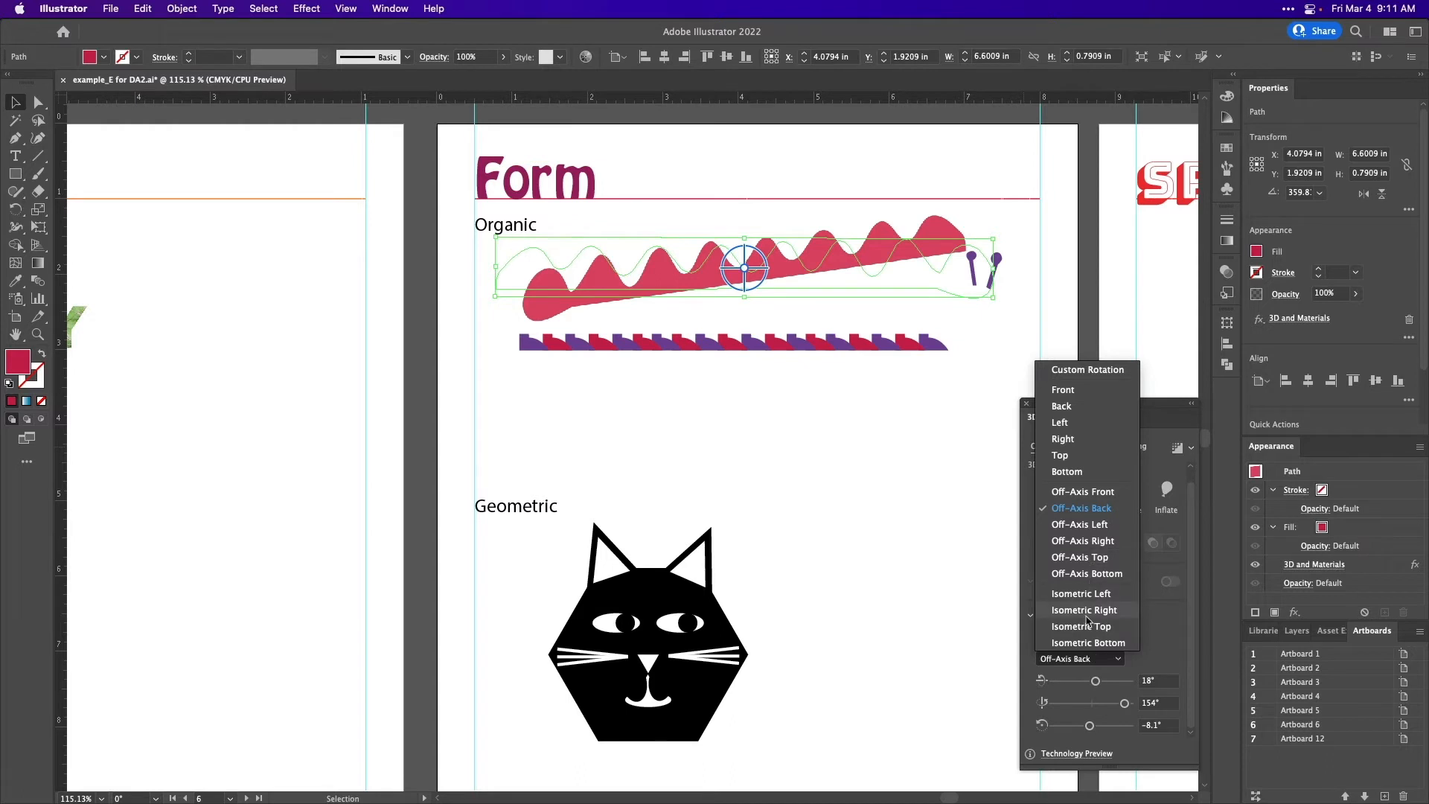
{"action": "left_click", "coordinate": [1083, 492]}
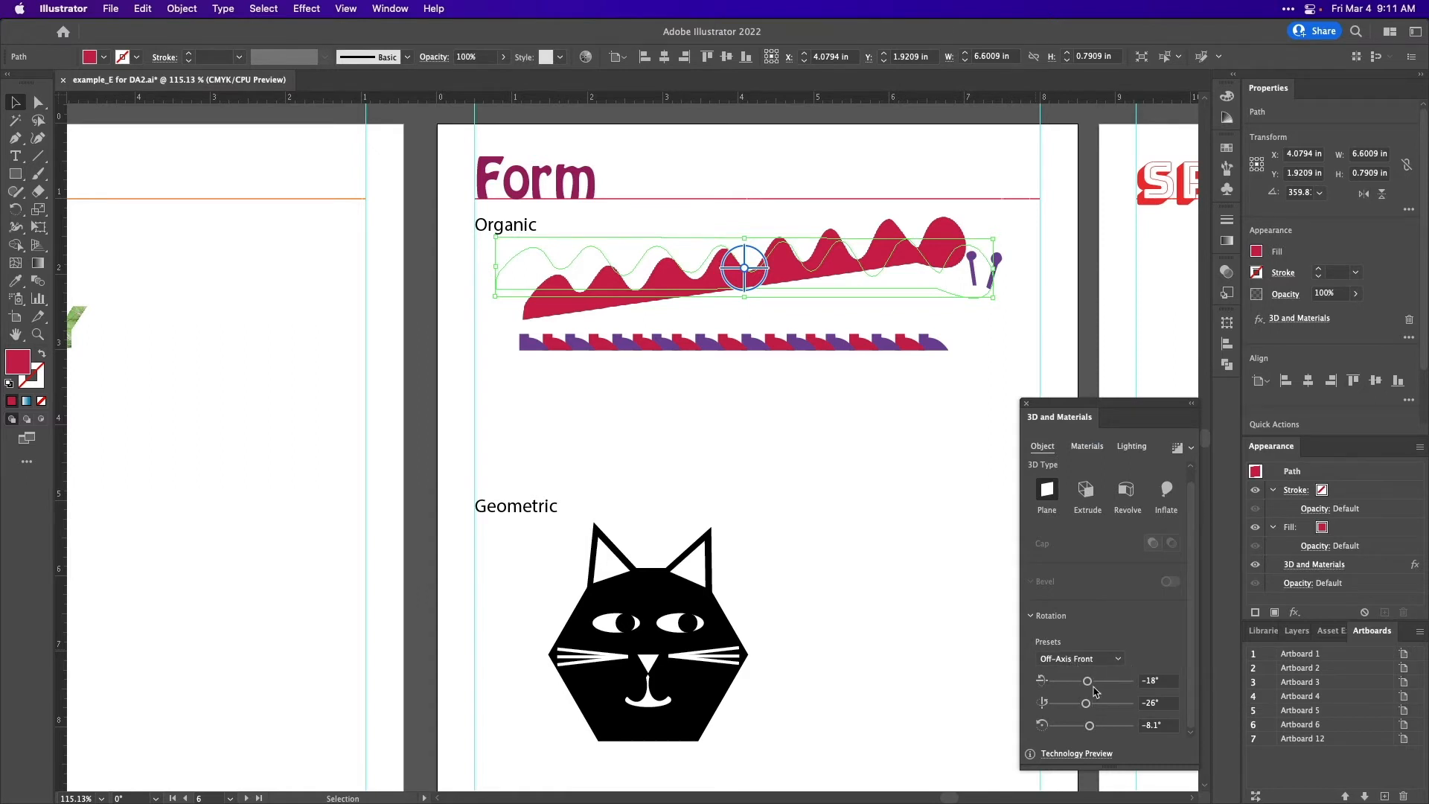
{"action": "left_click_drag", "start_coordinate": [1087, 681], "coordinate": [1091, 681]}
Extrude the caterpillar's body to a depth of 75 pt, trying the hollow cap and returning to the solid cap.
{"action": "left_click", "coordinate": [1086, 492]}
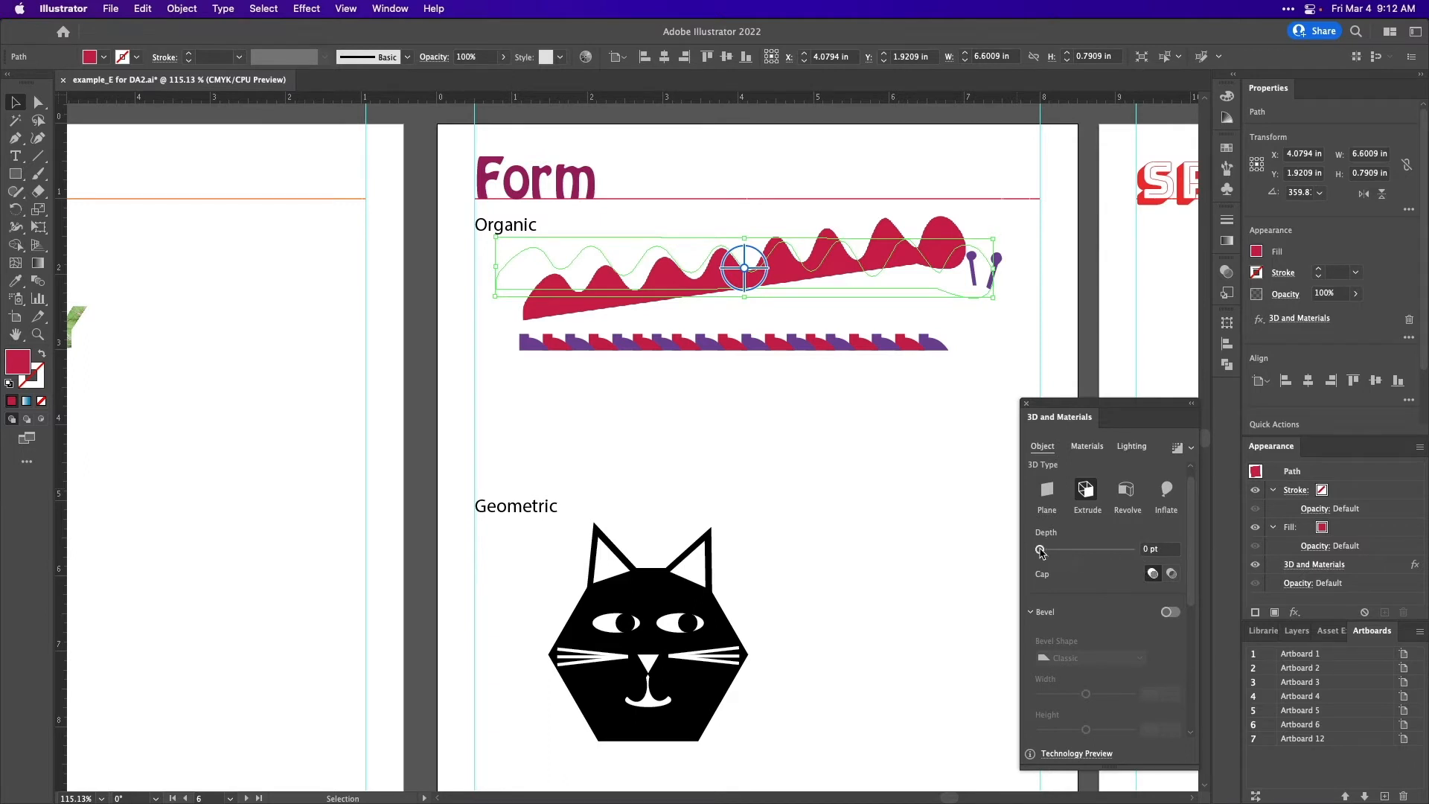
{"action": "left_click_drag", "start_coordinate": [1040, 552], "coordinate": [1041, 552]}
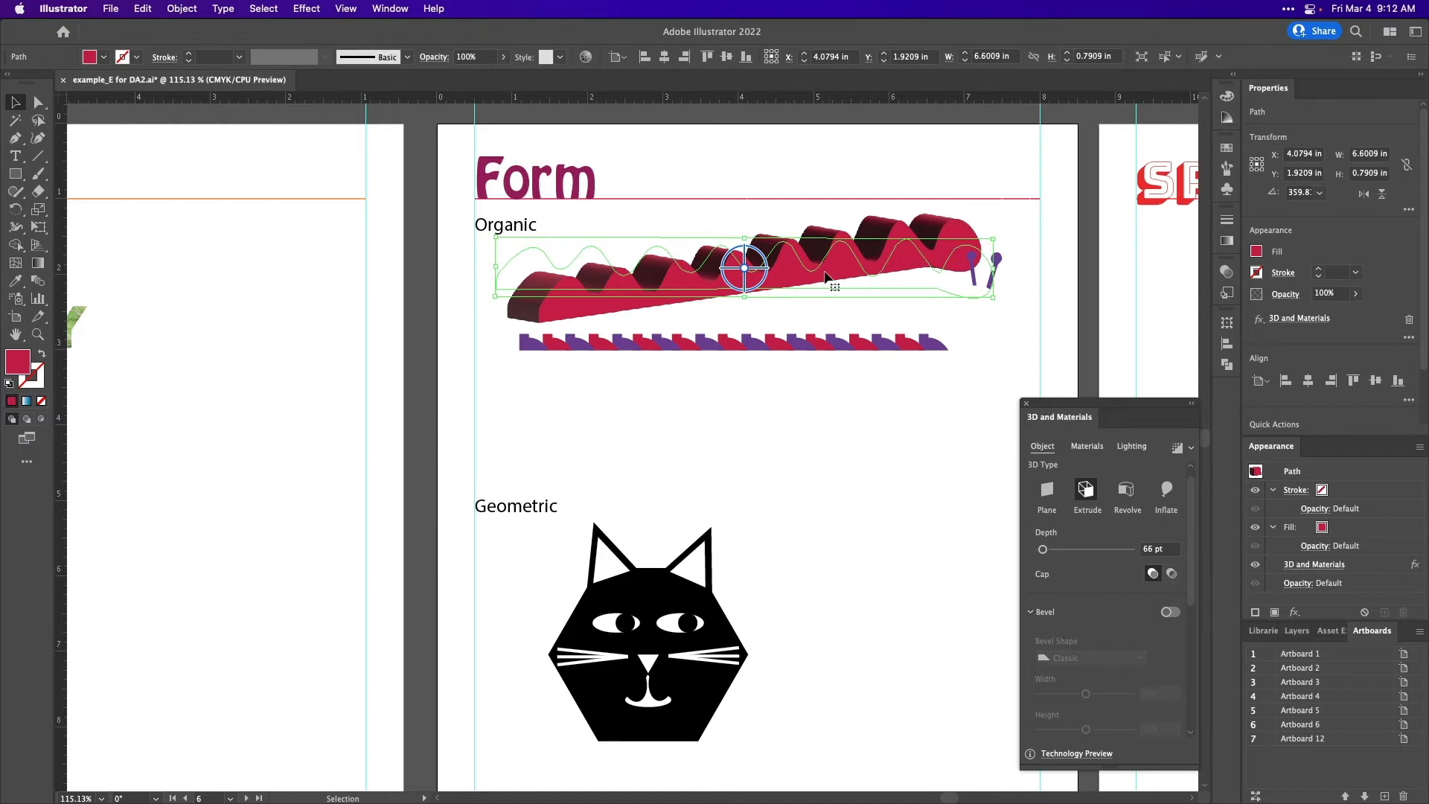
{"action": "left_click", "coordinate": [1170, 574]}
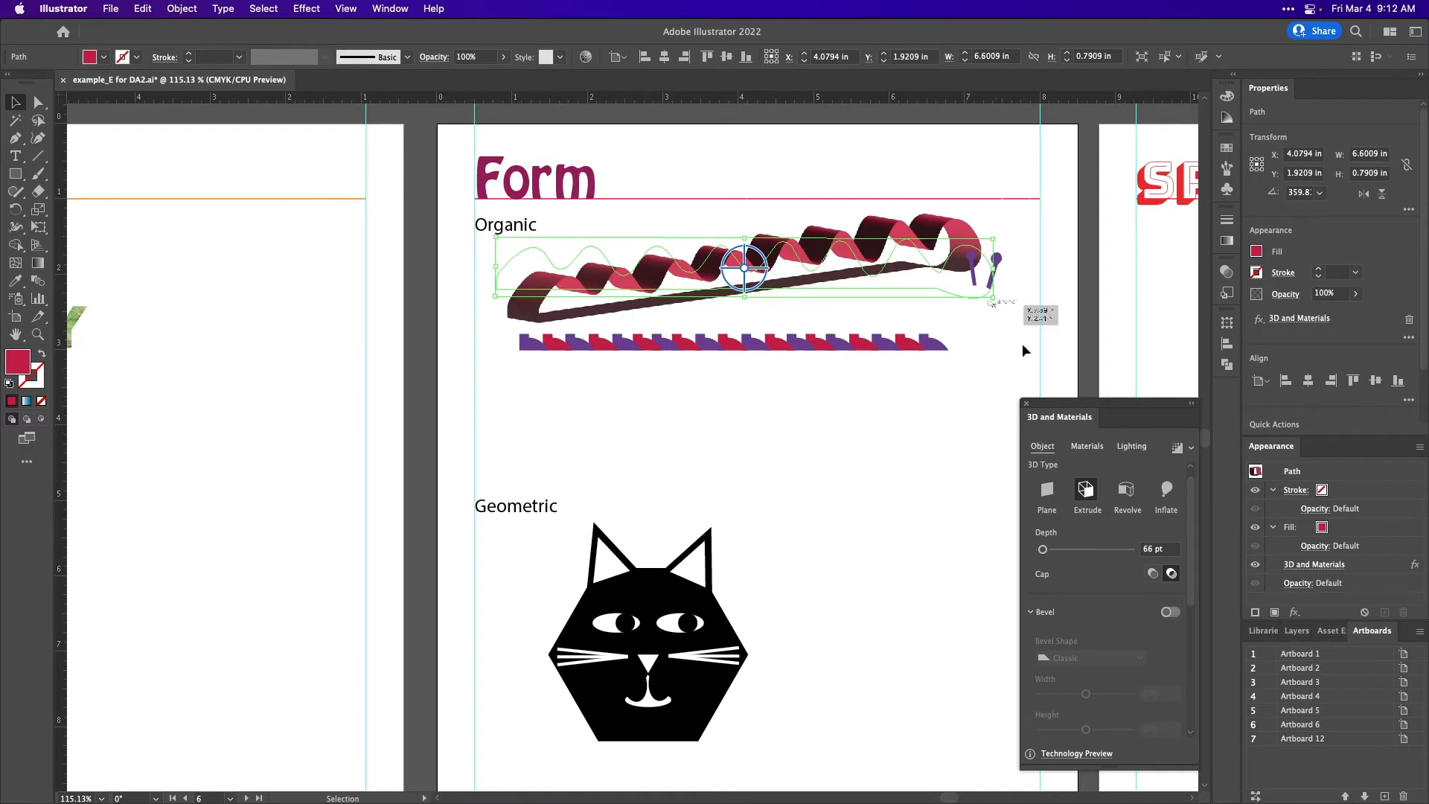
{"action": "left_click_drag", "start_coordinate": [1041, 549], "coordinate": [1044, 552]}
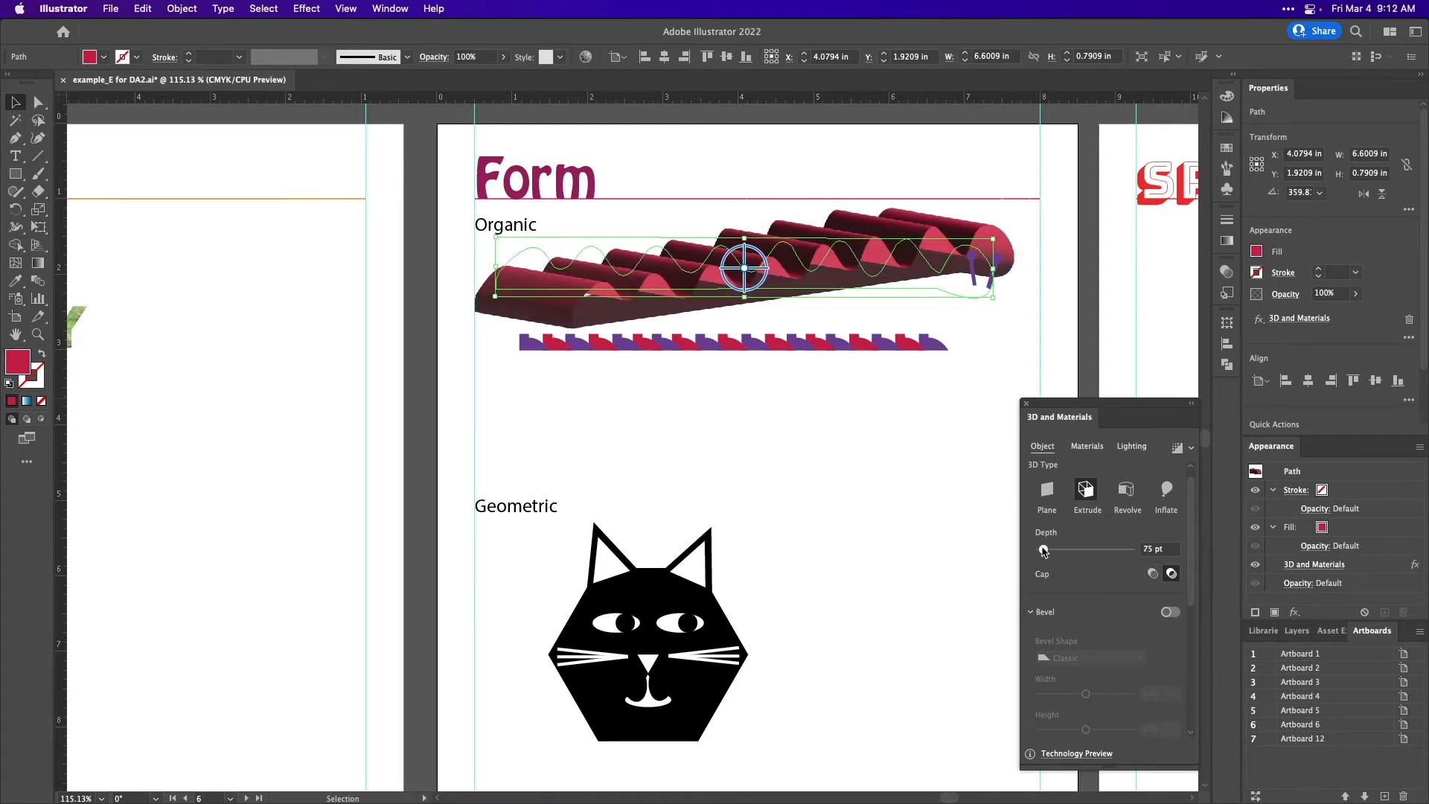
{"action": "left_click", "coordinate": [1154, 575]}
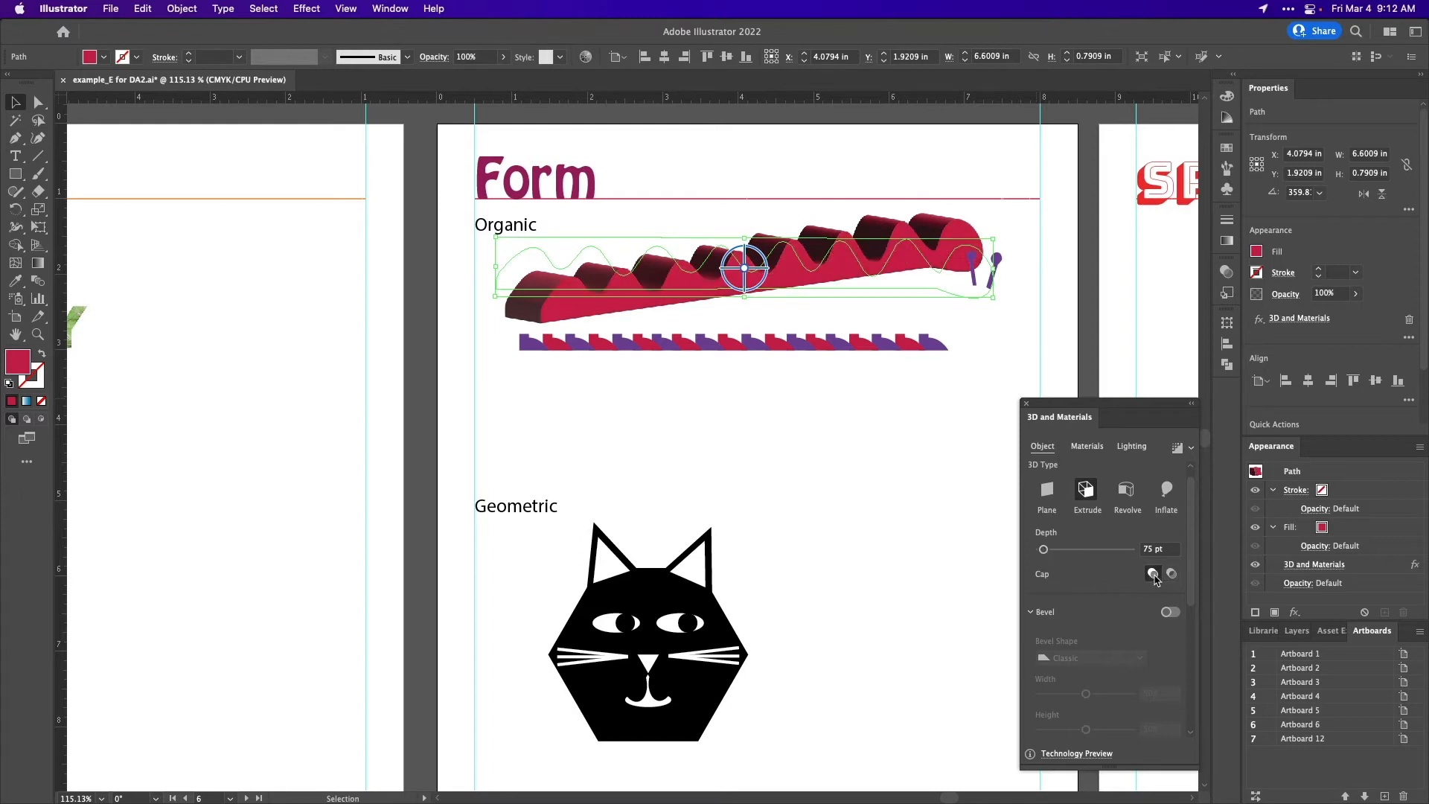
Turn on the bevel for the extruded body and try the Round bevel shape.
{"action": "left_click", "coordinate": [1172, 613]}
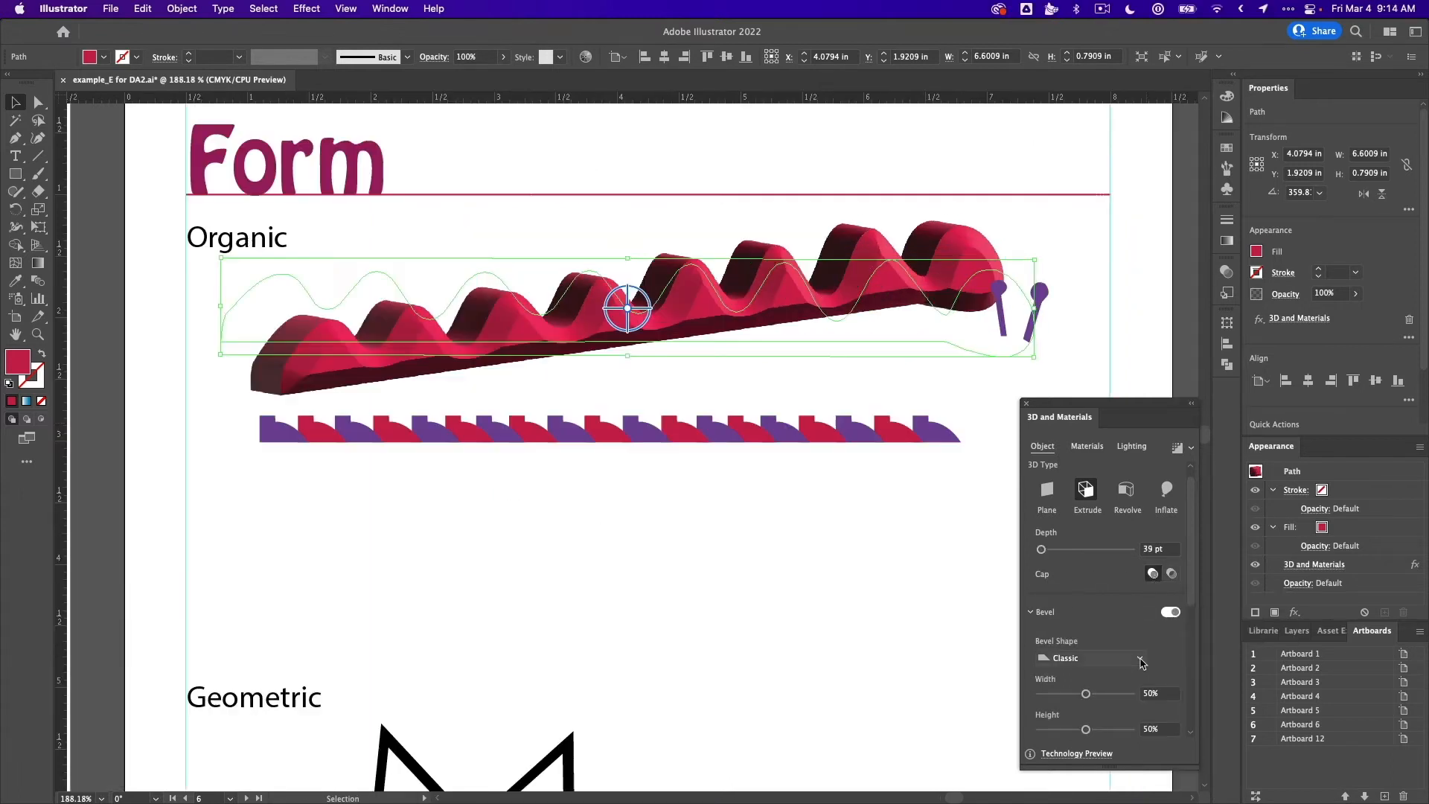
{"action": "left_click", "coordinate": [1141, 660]}
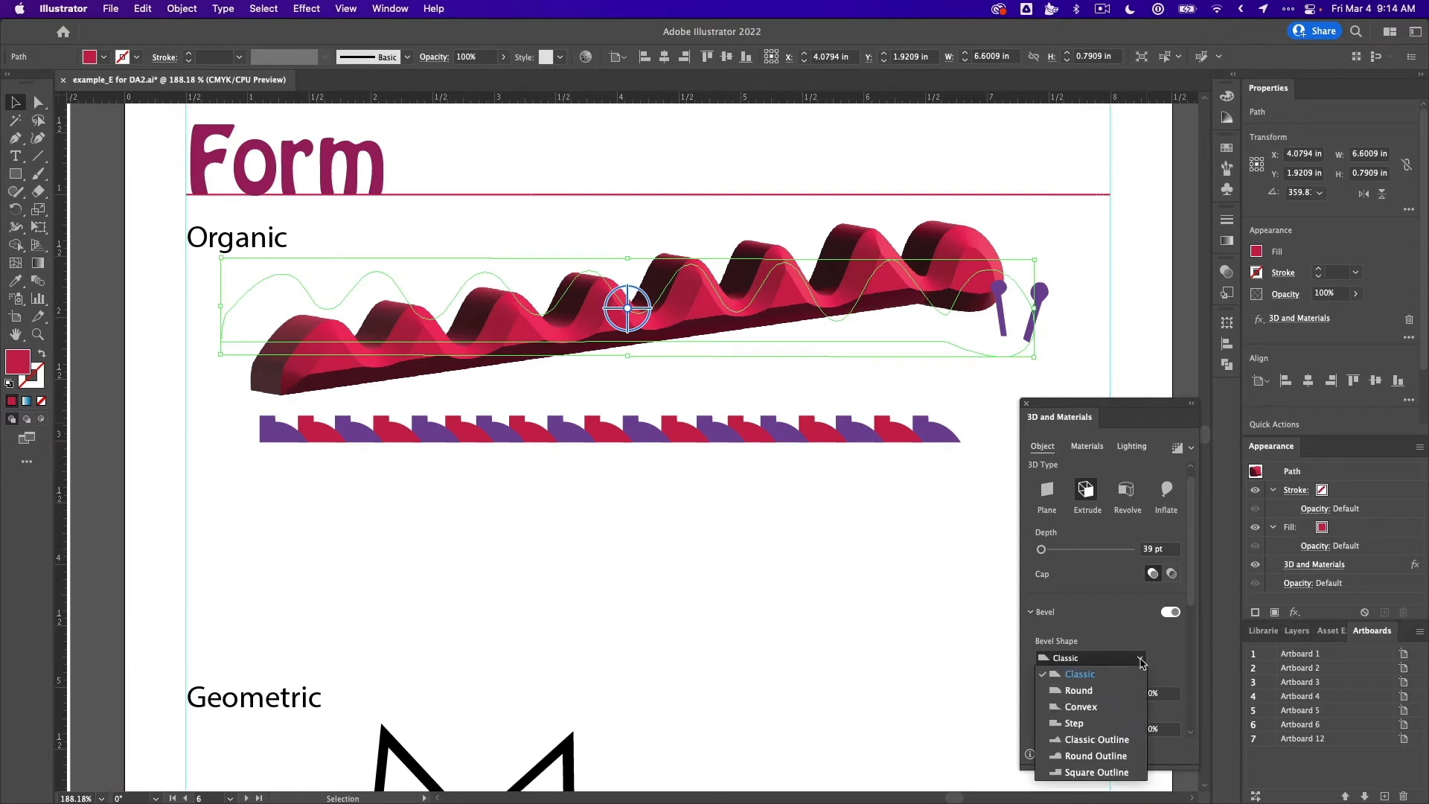
{"action": "left_click", "coordinate": [1118, 692]}
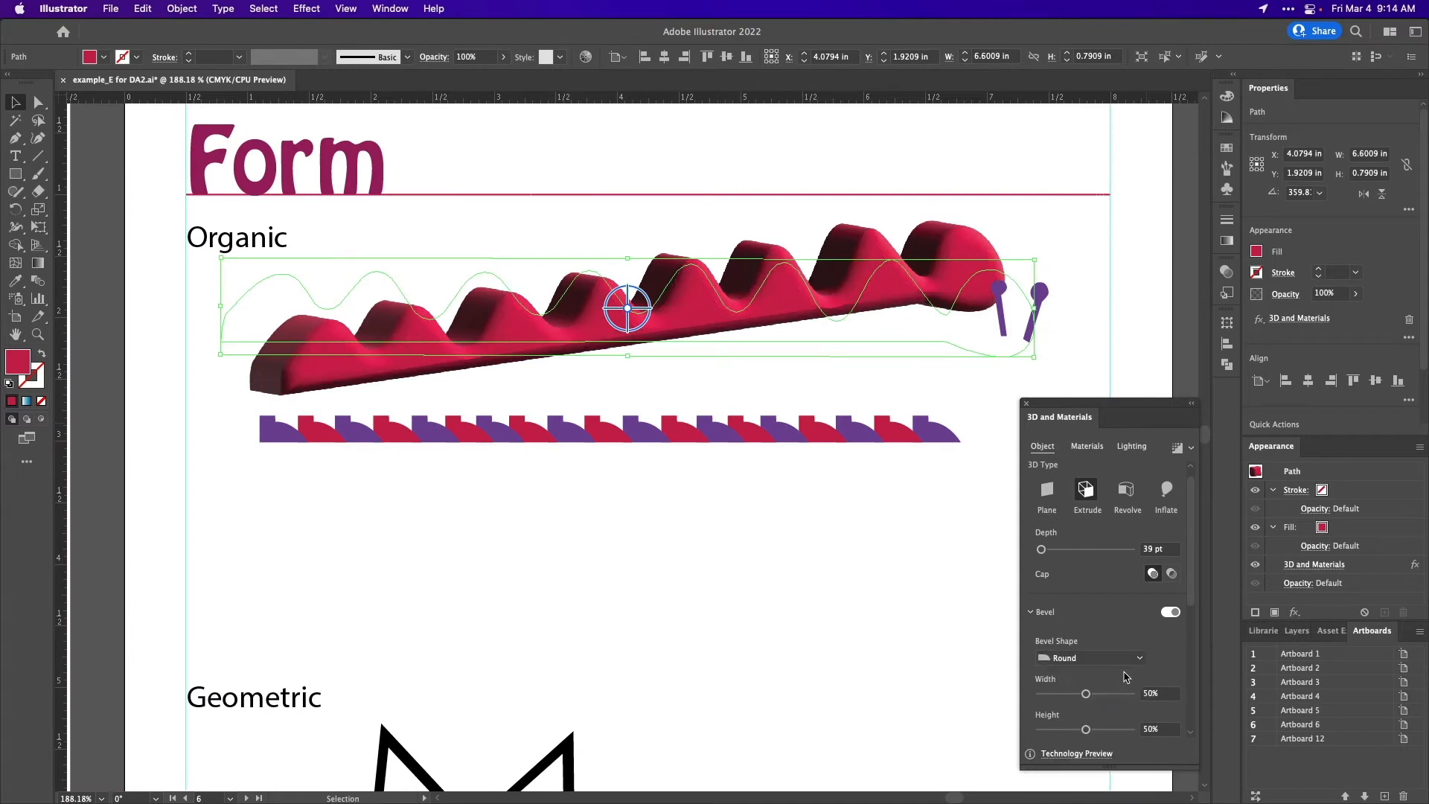
Try the Convex, Classic Outline, Round Outline and Square Outline bevel shapes on the extruded body.
{"action": "left_click", "coordinate": [1131, 660]}
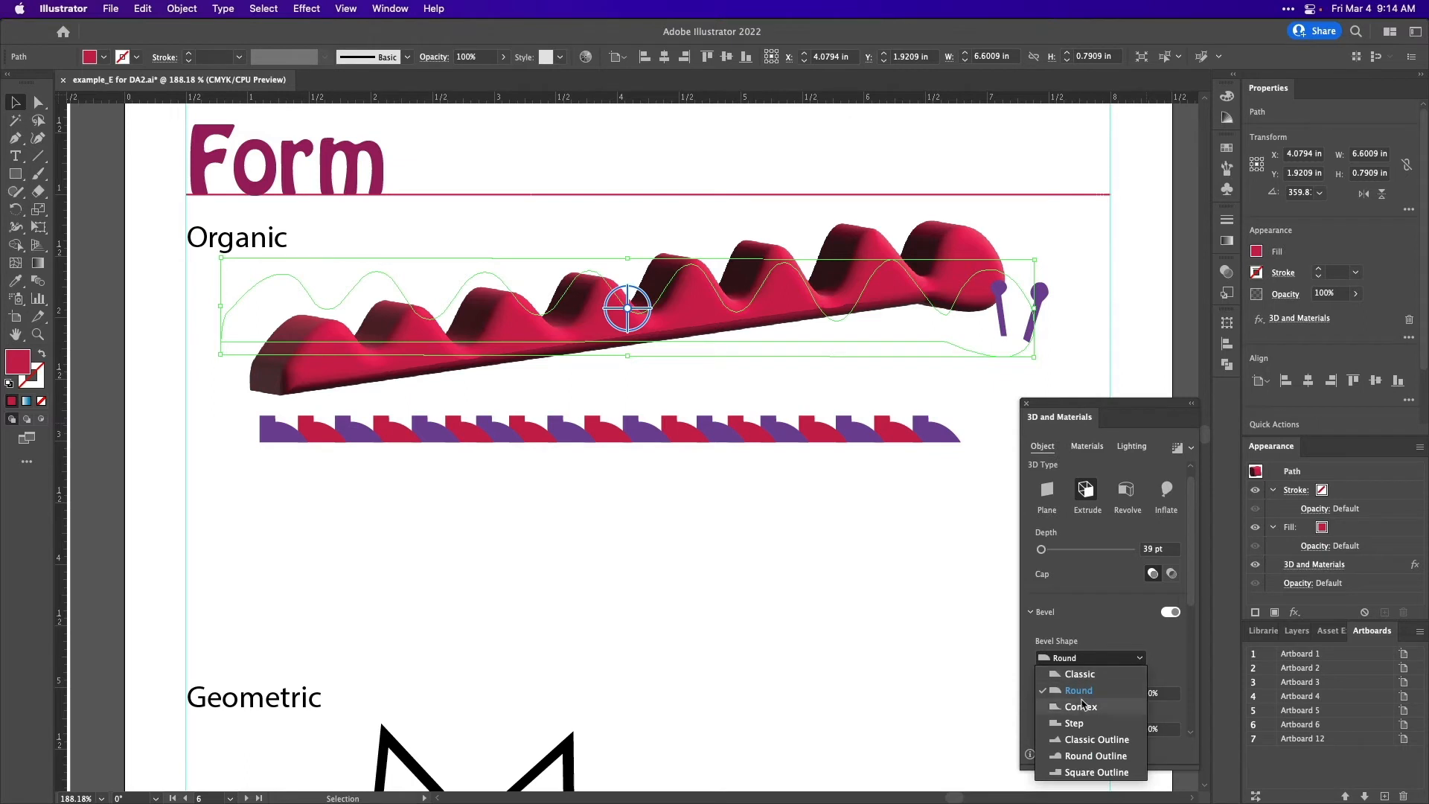
{"action": "left_click", "coordinate": [1082, 708]}
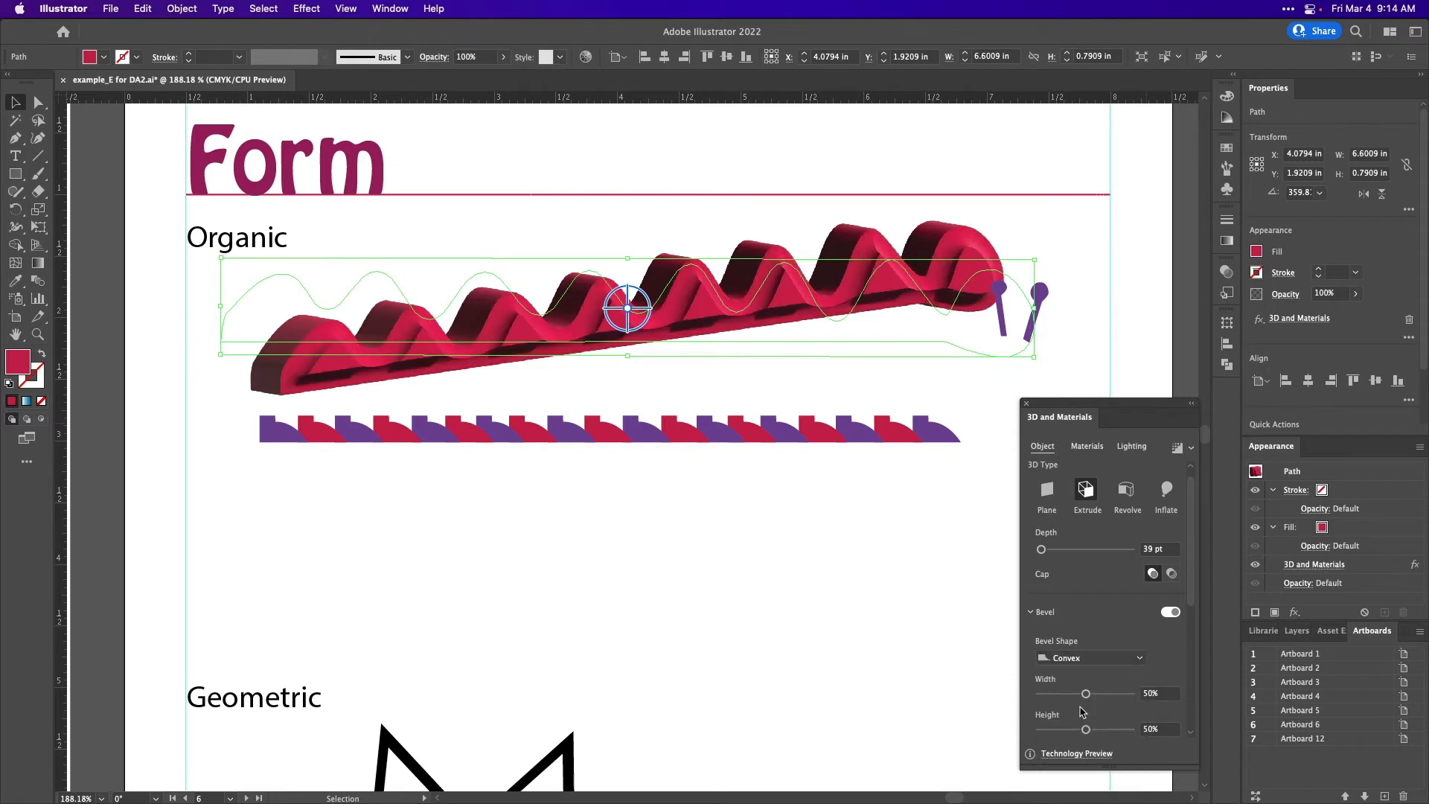
{"action": "left_click", "coordinate": [1120, 659]}
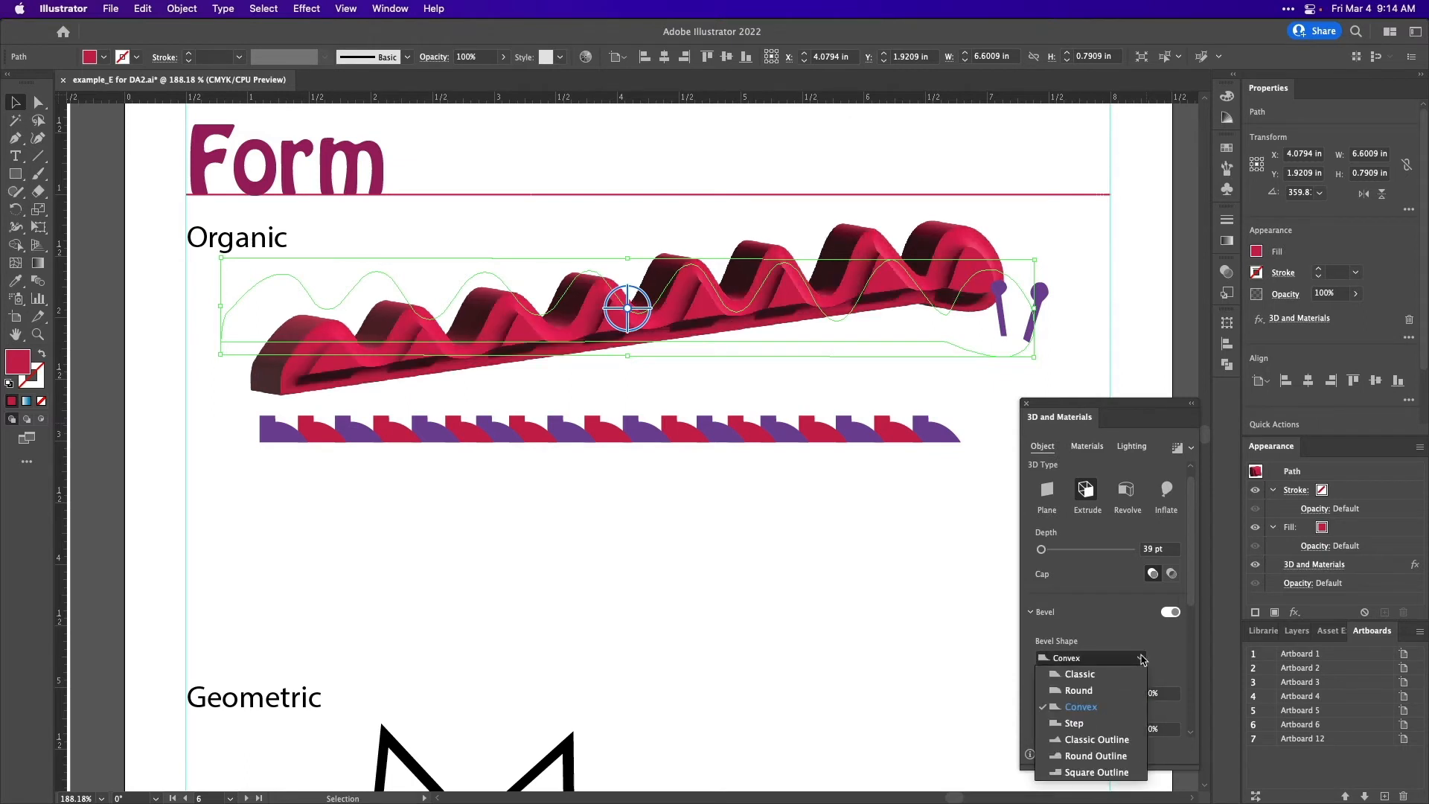
{"action": "left_click", "coordinate": [1088, 742]}
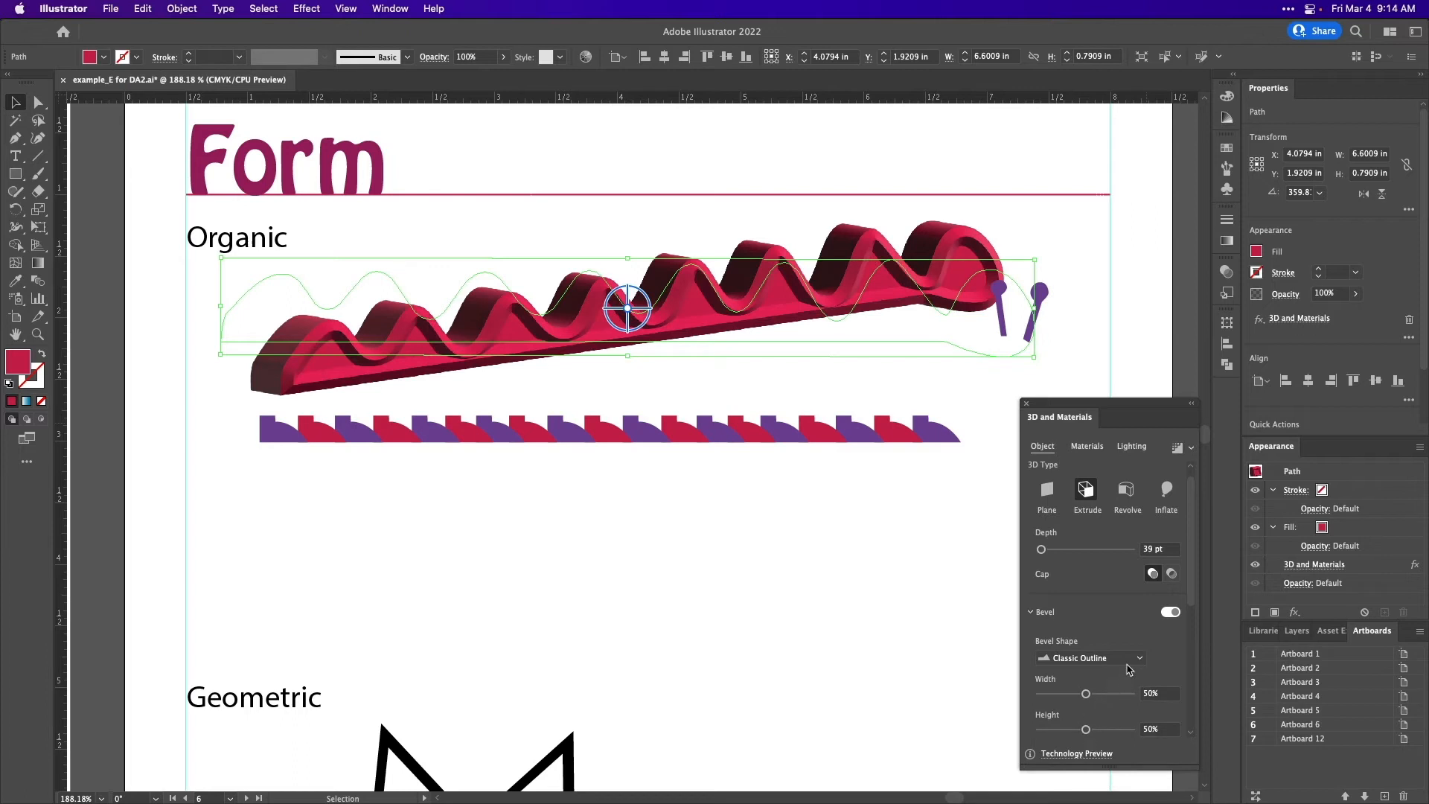
{"action": "left_click", "coordinate": [1138, 660]}
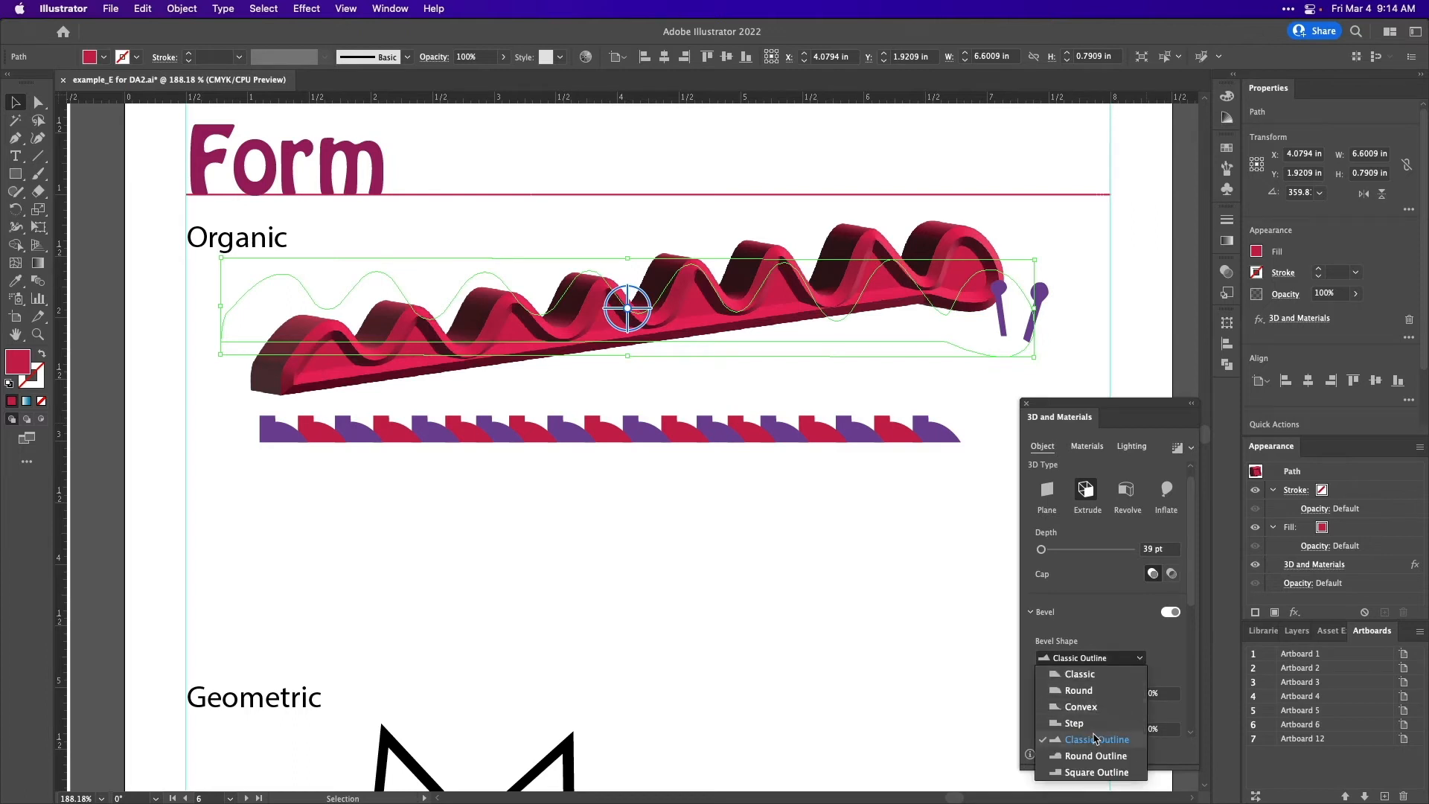
{"action": "left_click", "coordinate": [1094, 756]}
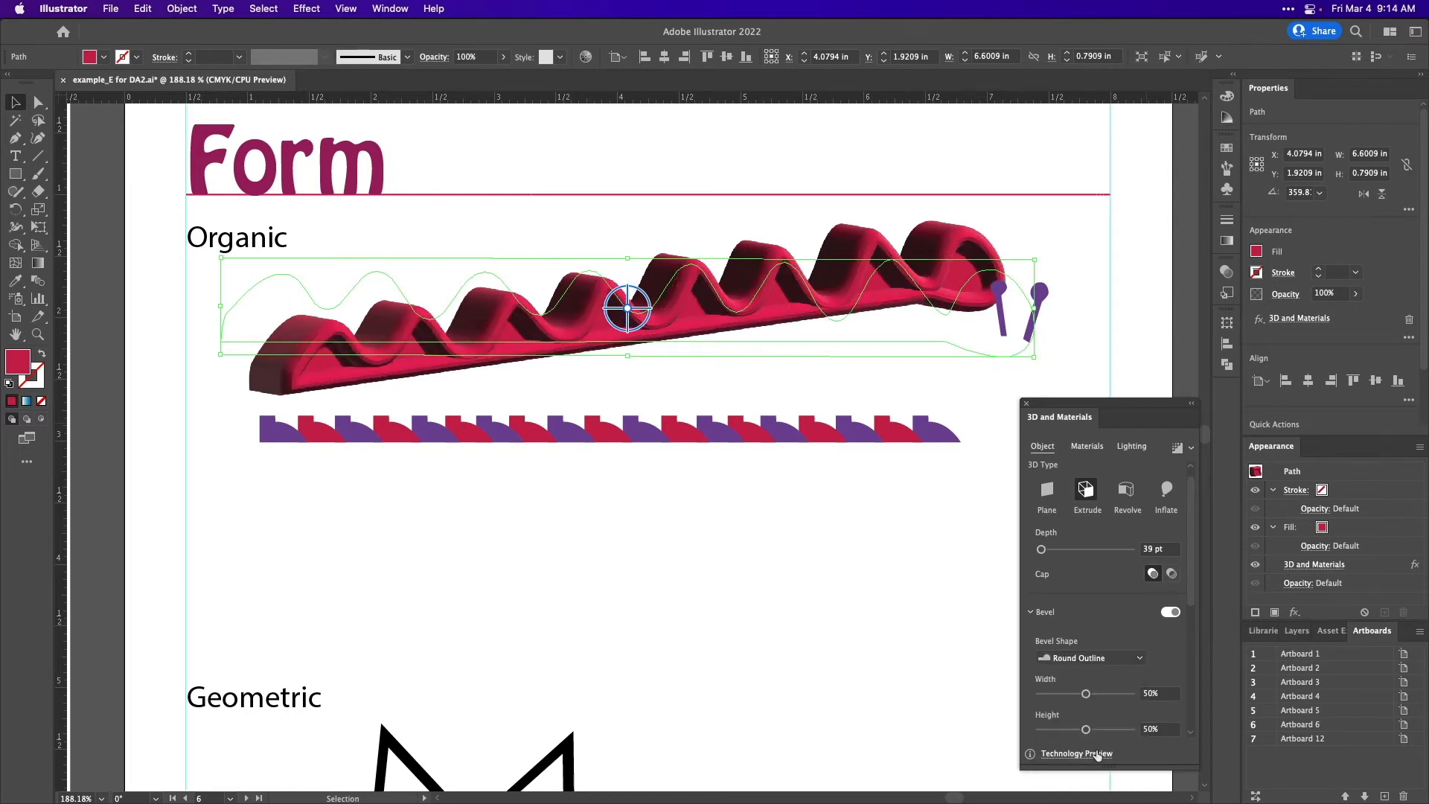
{"action": "left_click", "coordinate": [1142, 658]}
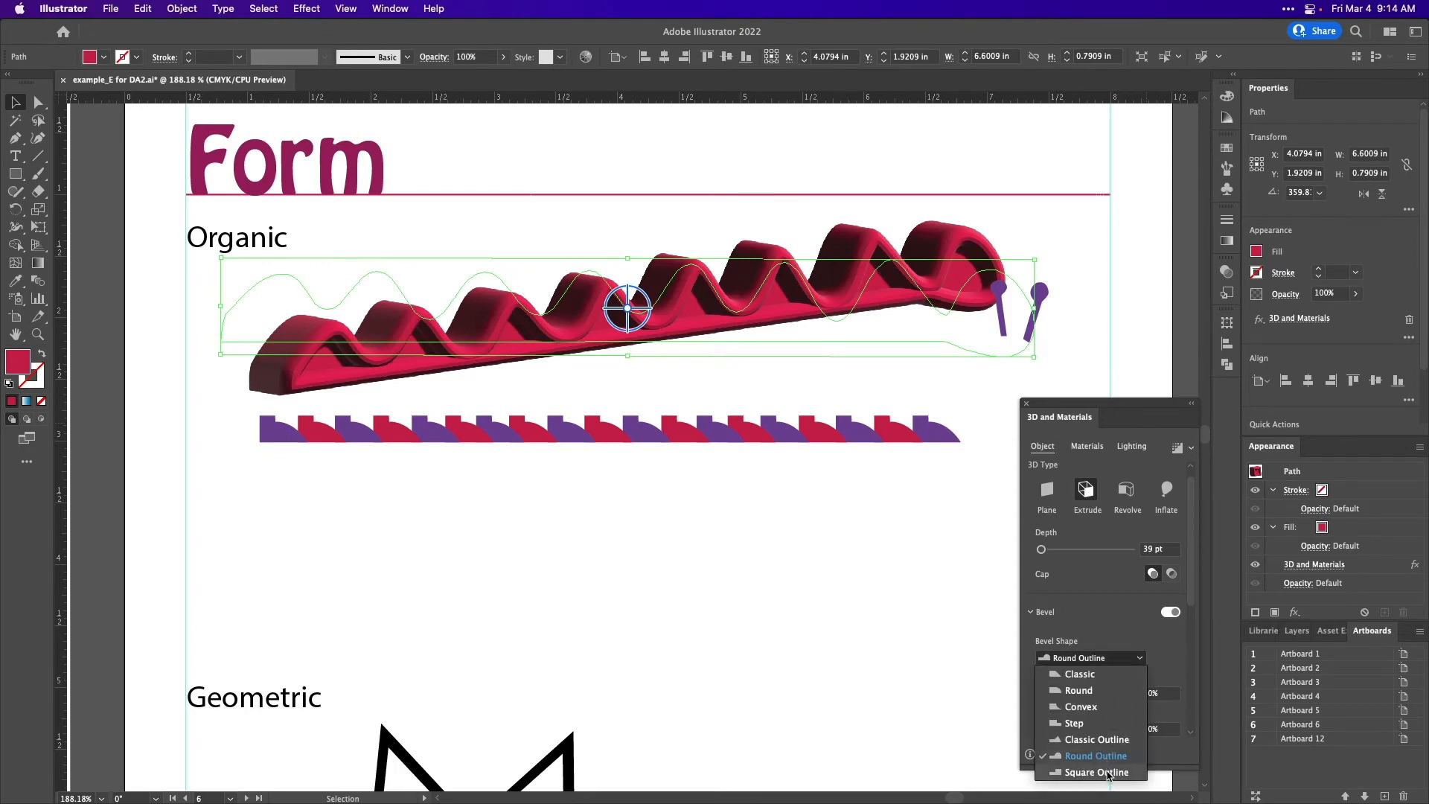
{"action": "left_click", "coordinate": [1108, 772]}
Set the body's bevel shape to Classic with width 60%, height 60% and 3 repeats.
{"action": "left_click", "coordinate": [1140, 660]}
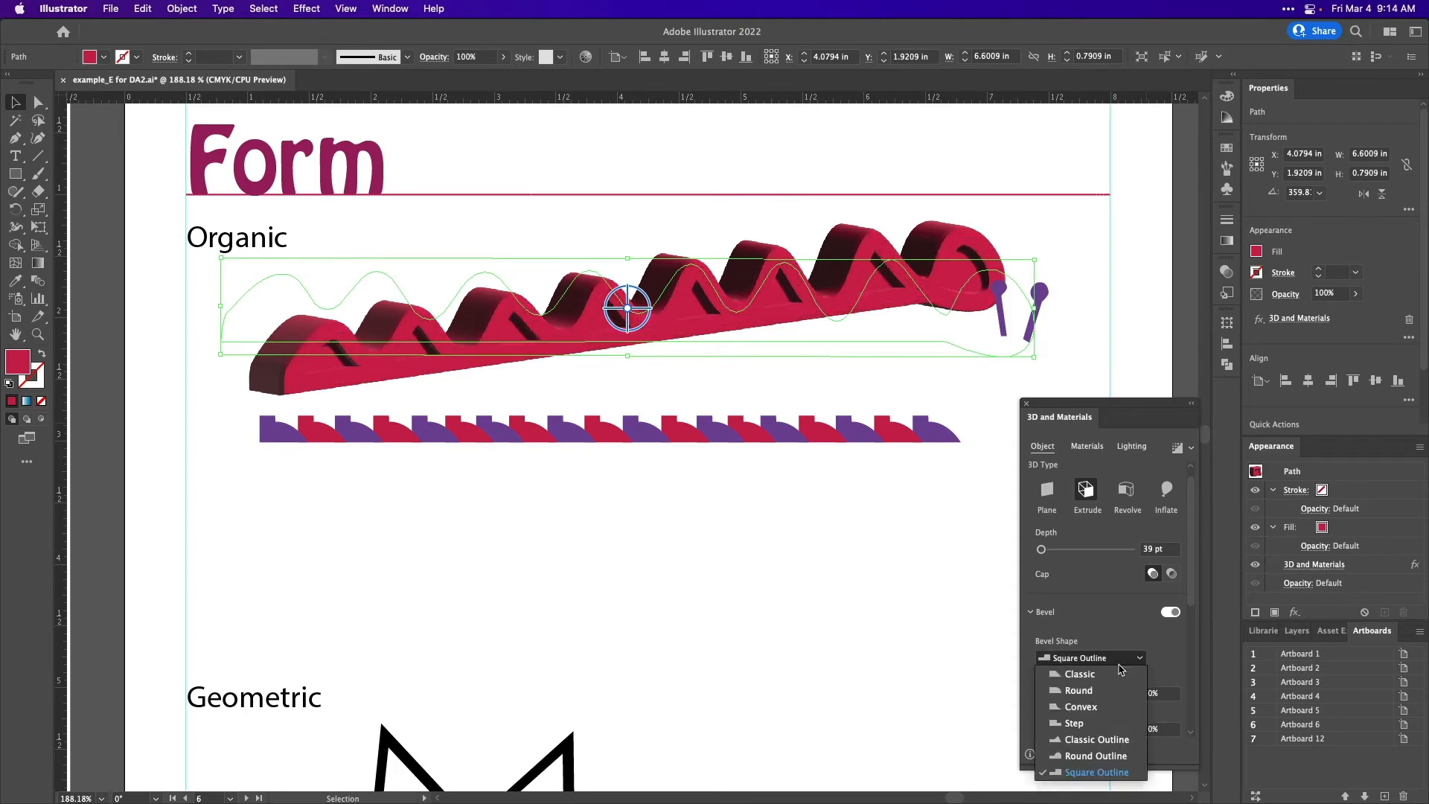
{"action": "left_click", "coordinate": [1112, 673]}
{"action": "scroll", "coordinate": [1053, 689], "scroll_direction": "down", "scroll_amount": 5}
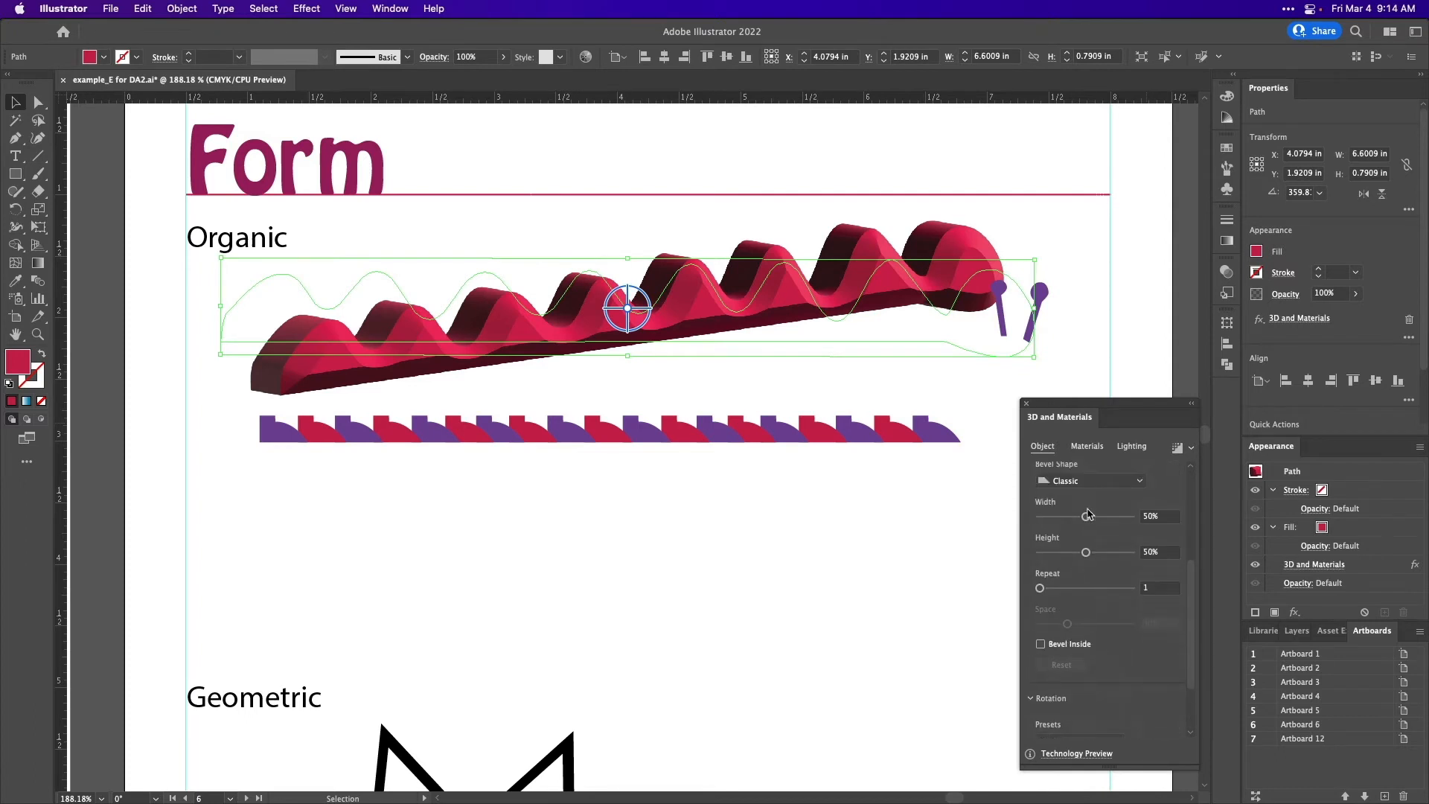
{"action": "left_click_drag", "start_coordinate": [1089, 519], "coordinate": [1120, 555]}
{"action": "left_click_drag", "start_coordinate": [1040, 588], "coordinate": [1062, 592]}
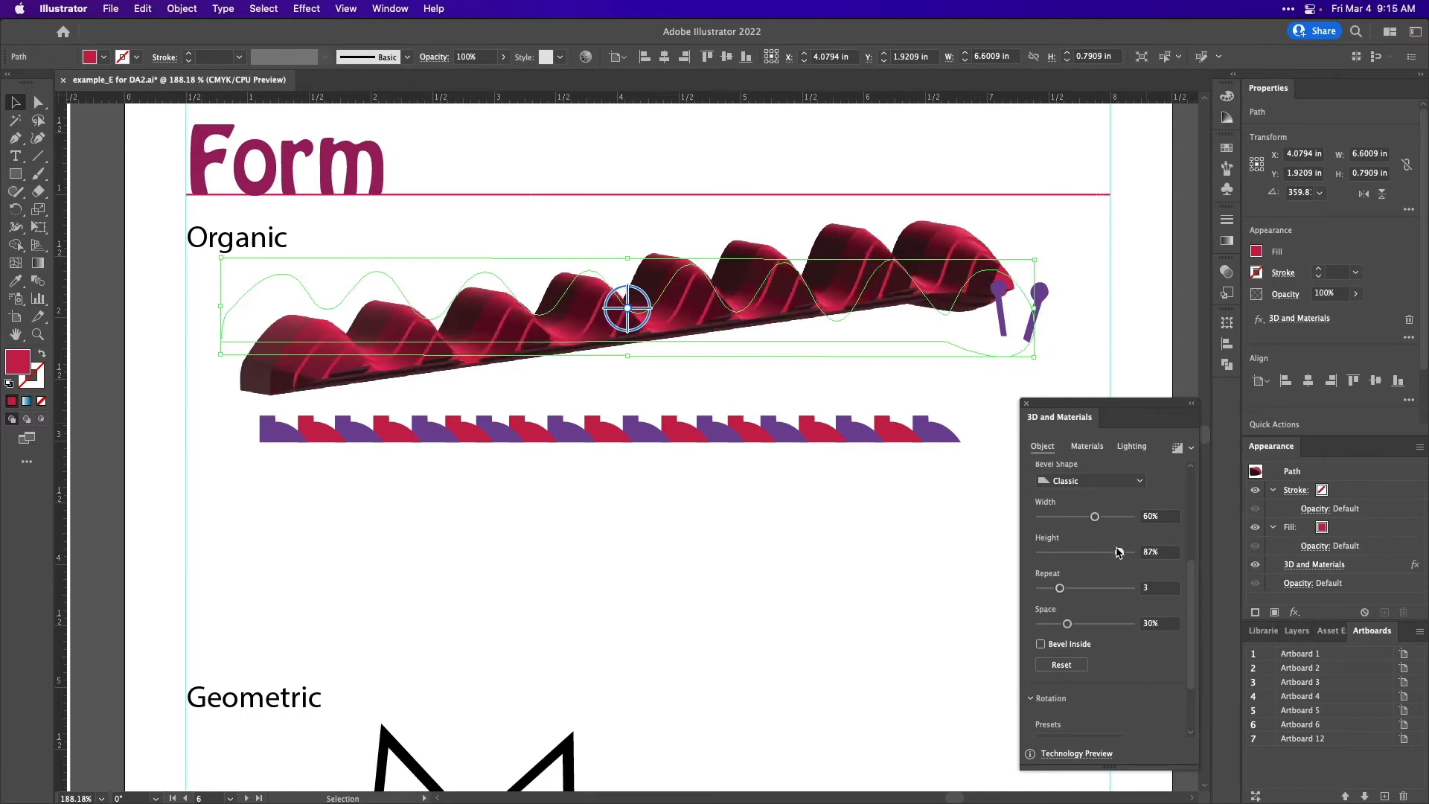
{"action": "left_click_drag", "start_coordinate": [1120, 552], "coordinate": [1094, 552]}
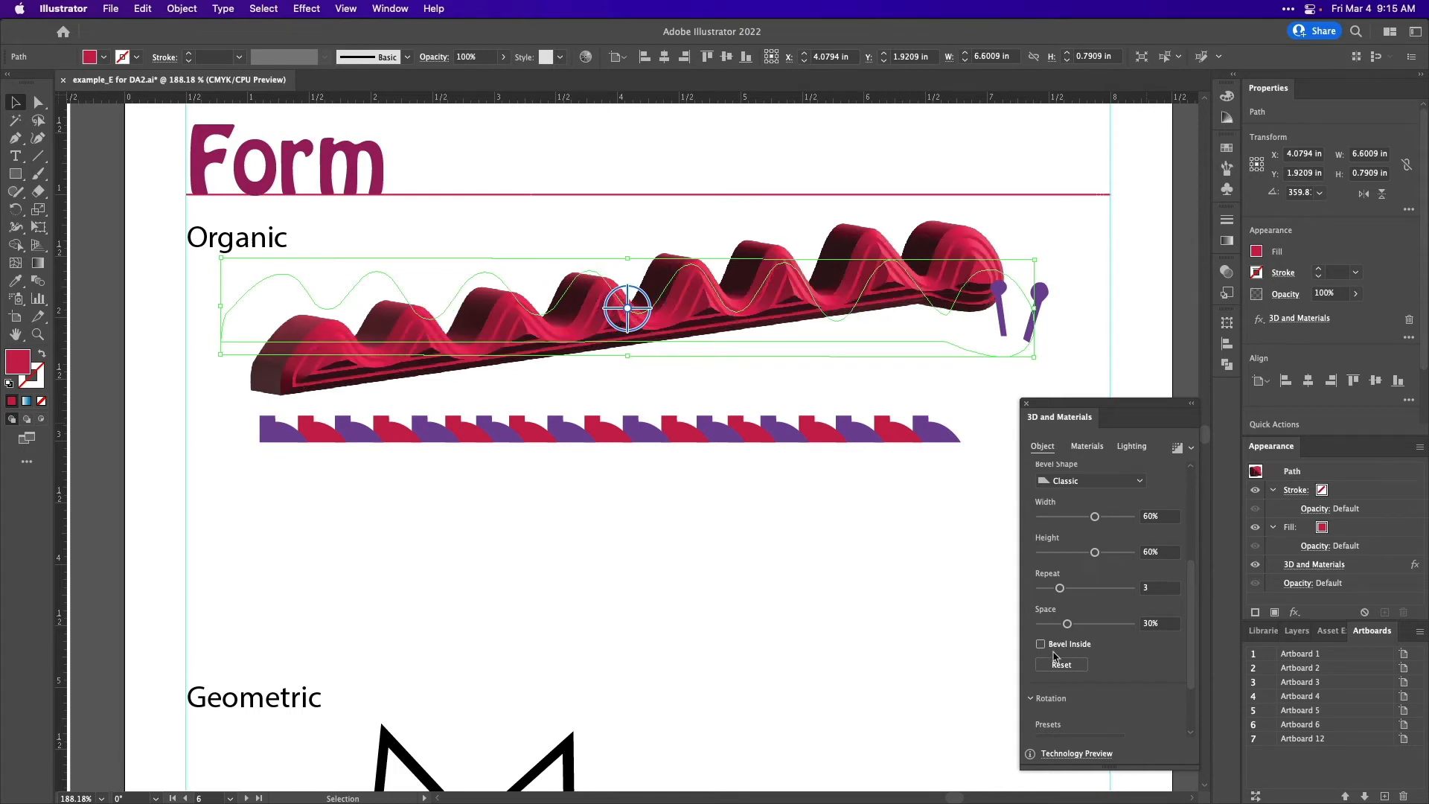
Set the bevel space to 0% and rotate the extruded caterpillar body to -67° around the X axis.
{"action": "scroll", "coordinate": [1054, 655], "scroll_direction": "down", "scroll_amount": 3}
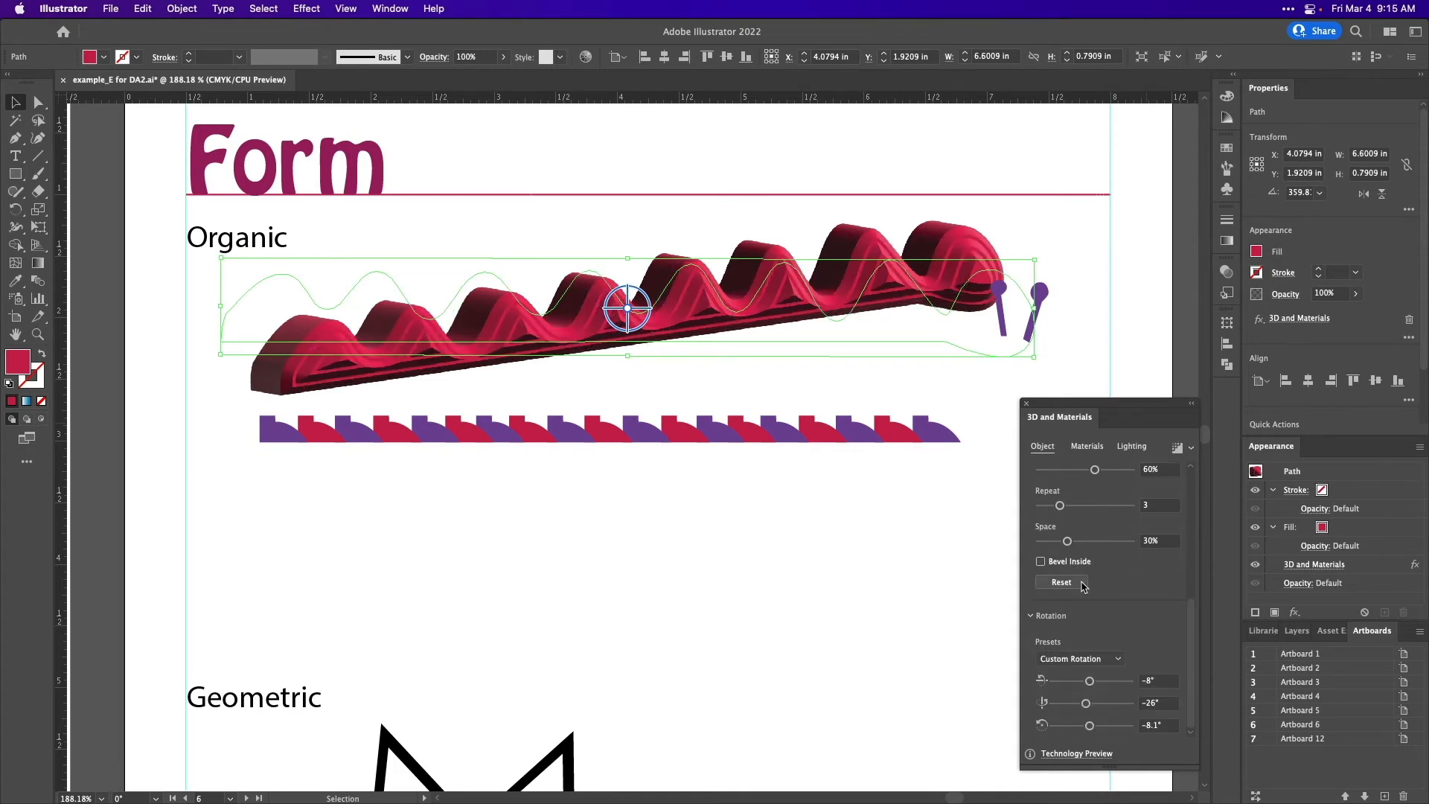
{"action": "left_click", "coordinate": [1076, 661]}
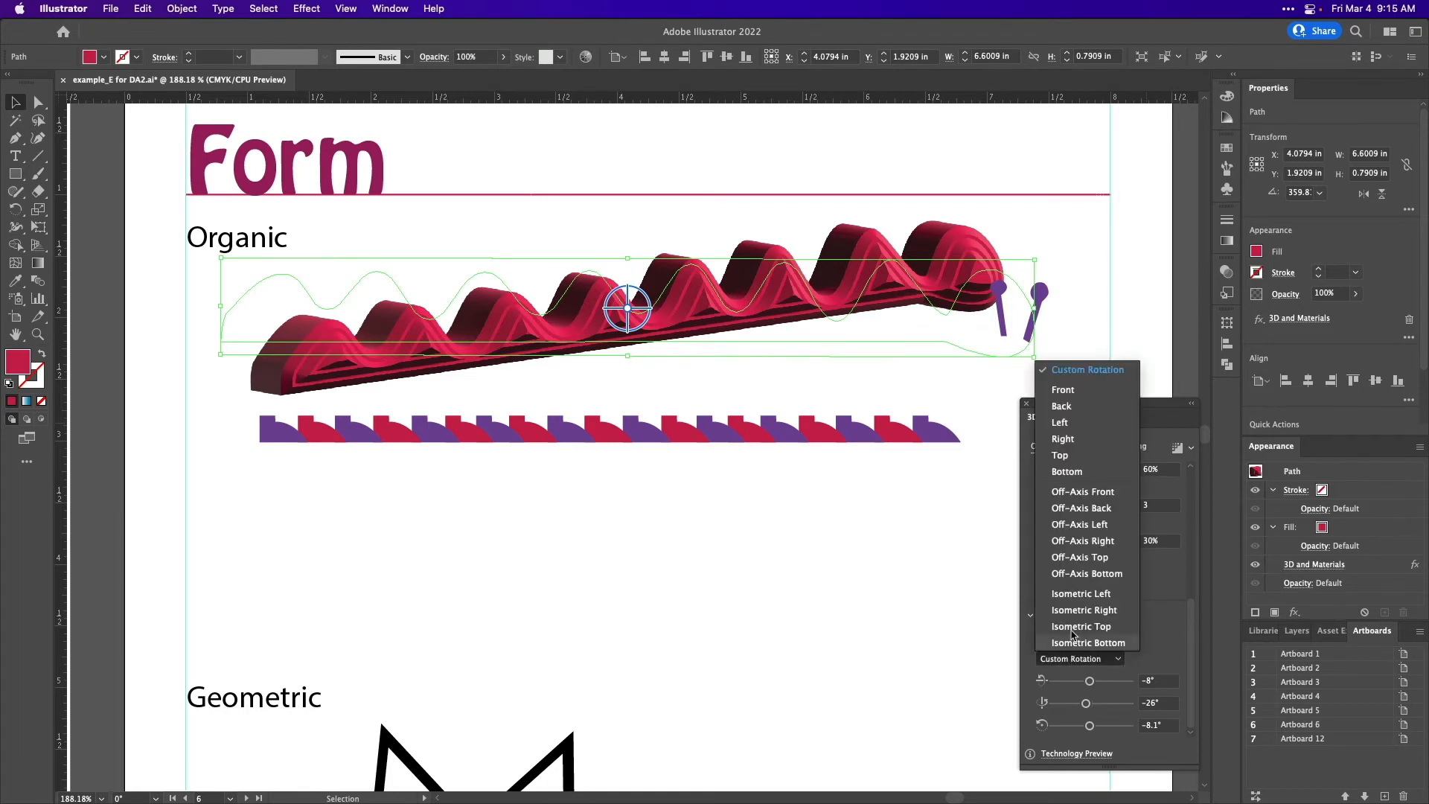
{"action": "left_click", "coordinate": [1092, 689]}
{"action": "left_click_drag", "start_coordinate": [1091, 681], "coordinate": [1088, 684]}
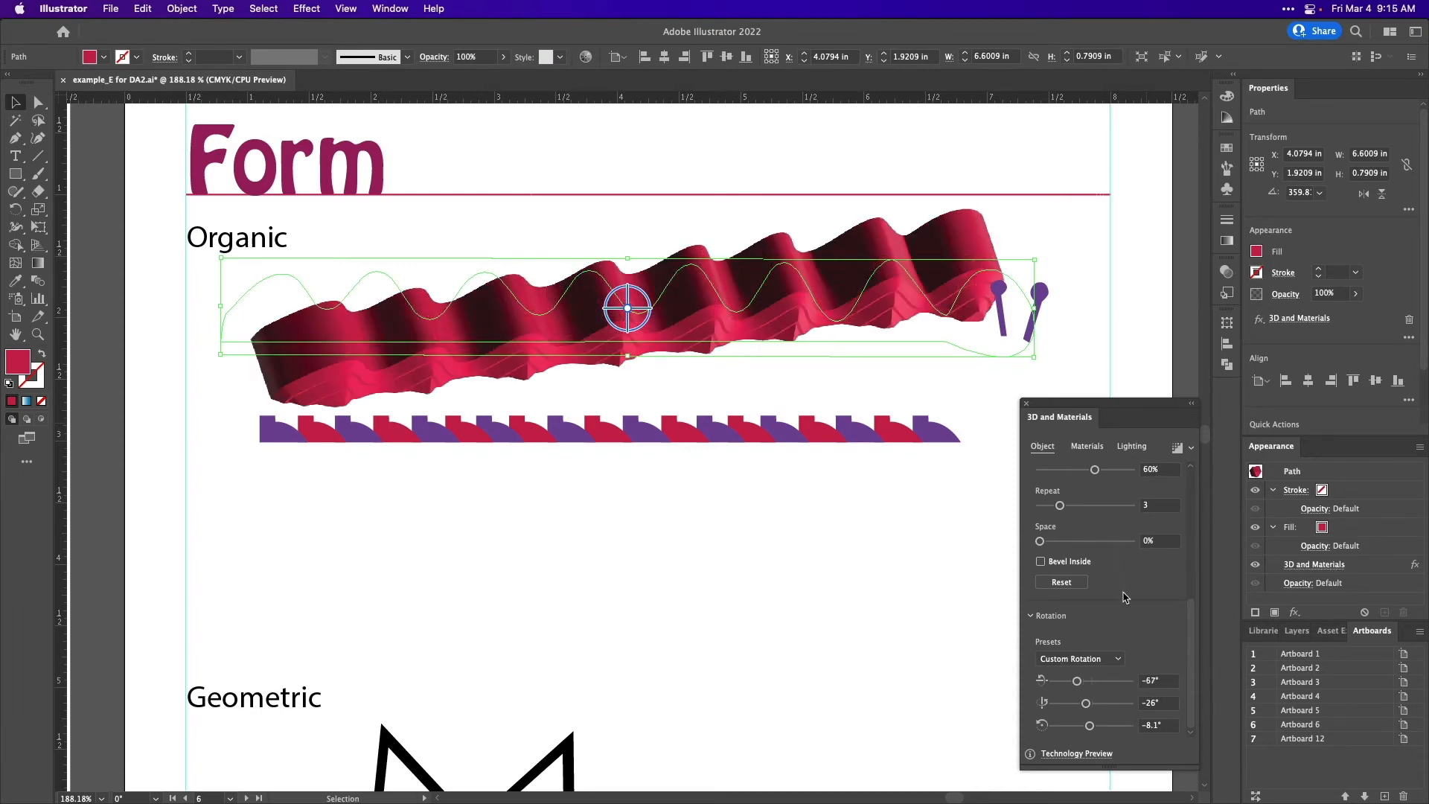
Change the body's 3D type to Revolve and try revolve angles of 184°, 88° and 4°.
{"action": "scroll", "coordinate": [1125, 598], "scroll_direction": "up", "scroll_amount": 5}
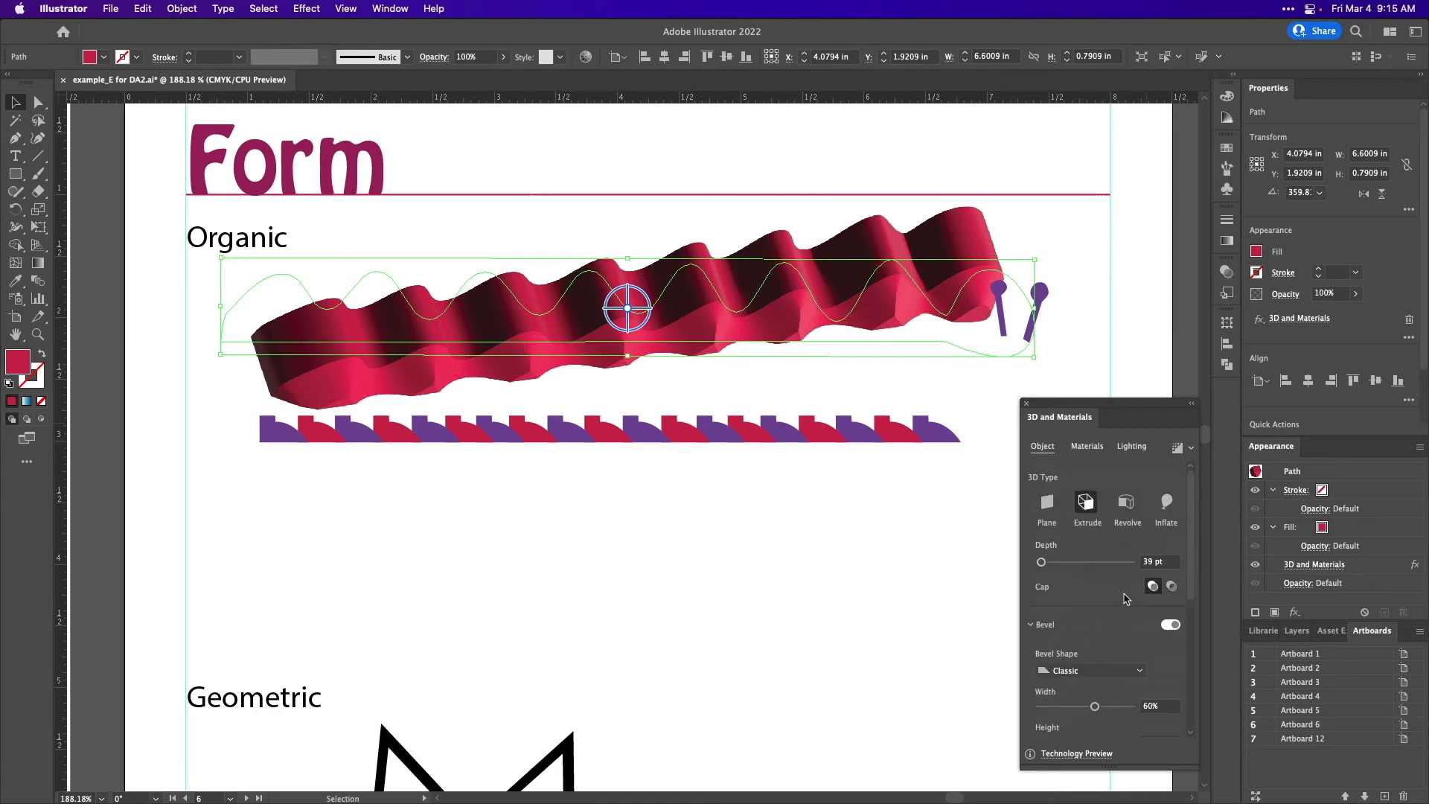
{"action": "left_click", "coordinate": [1126, 507]}
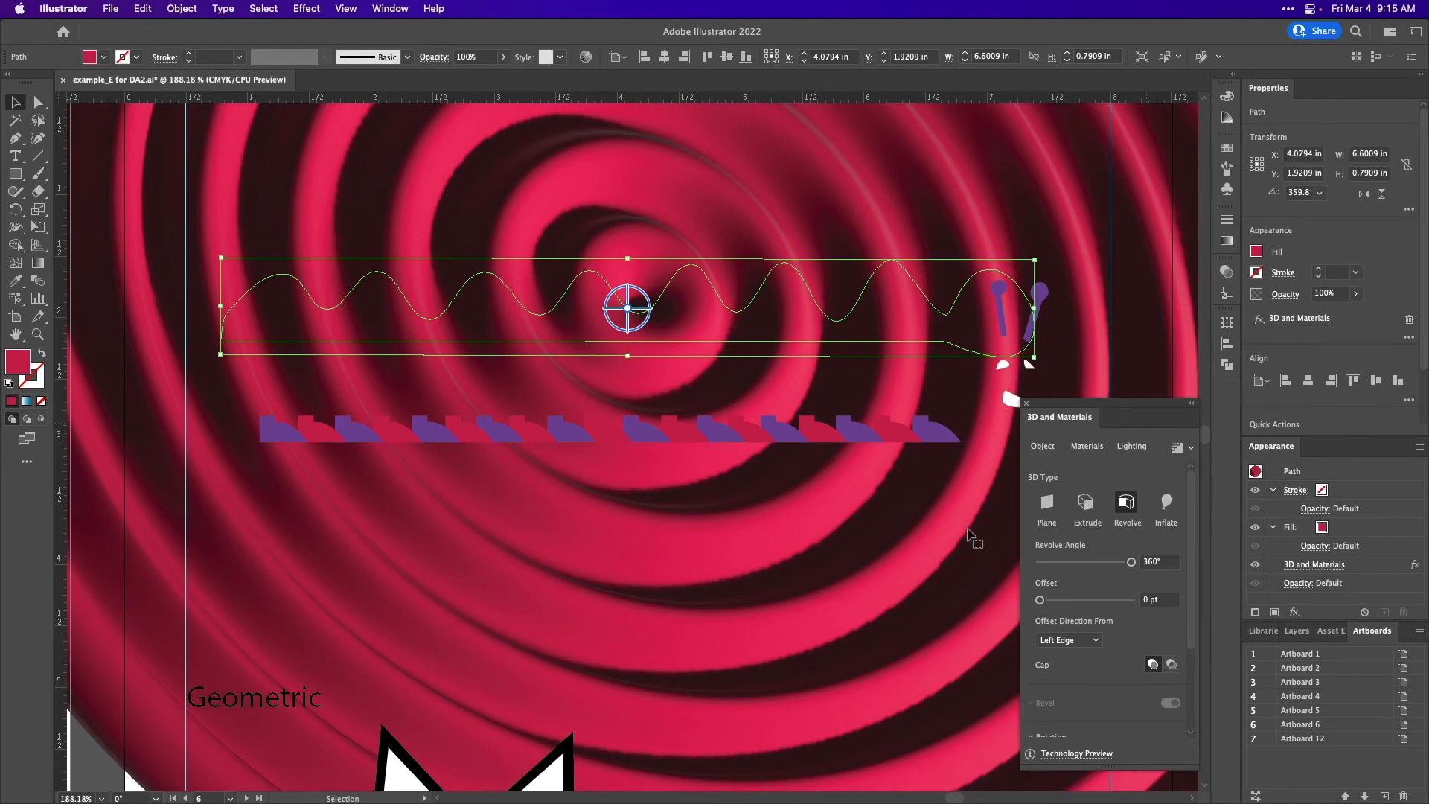
{"action": "scroll", "coordinate": [890, 528], "scroll_direction": "down", "scroll_amount": 3}
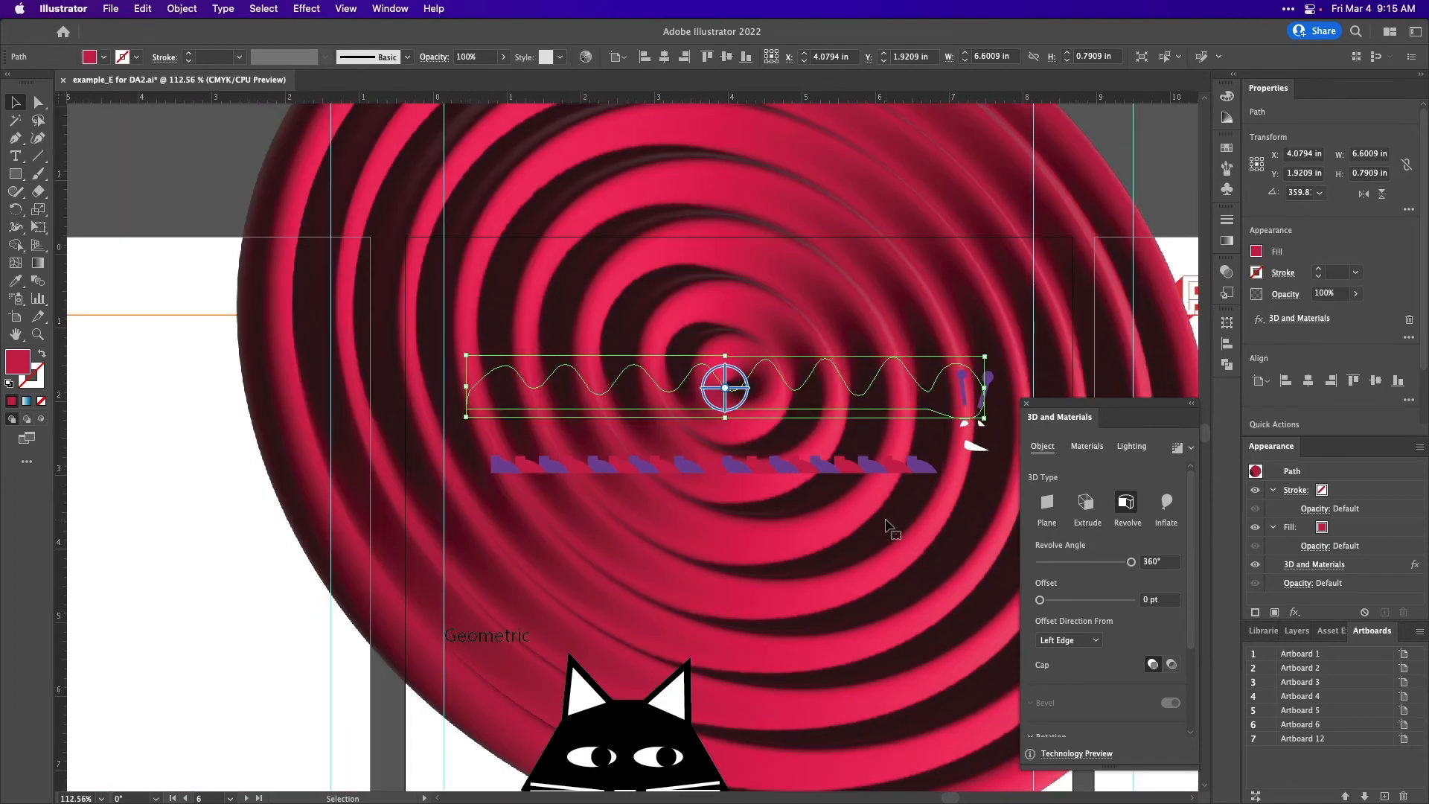
{"action": "scroll", "coordinate": [744, 530], "scroll_direction": "right", "scroll_amount": 5}
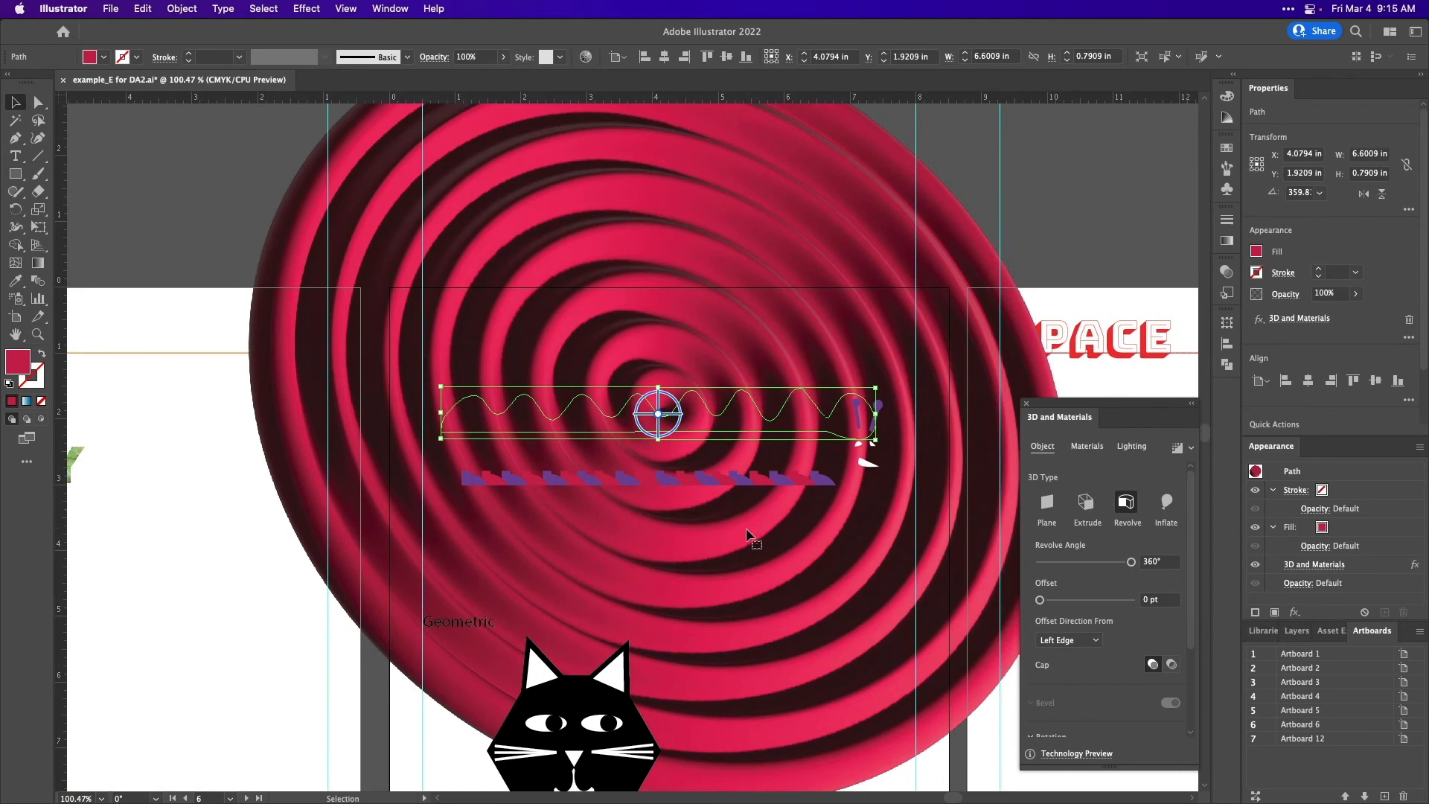
{"action": "scroll", "coordinate": [749, 568], "scroll_direction": "down", "scroll_amount": 2}
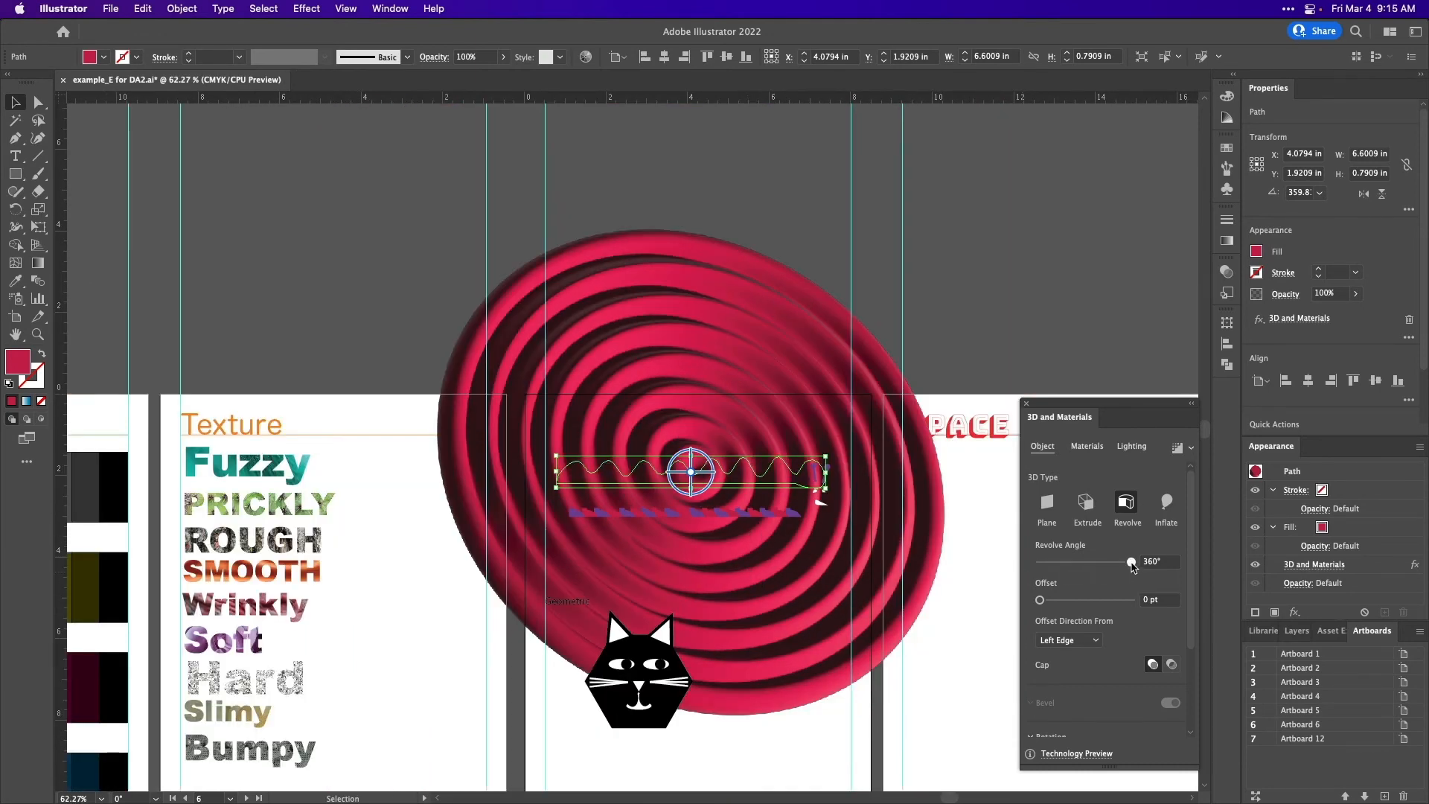
{"action": "left_click_drag", "start_coordinate": [1133, 567], "coordinate": [1088, 579]}
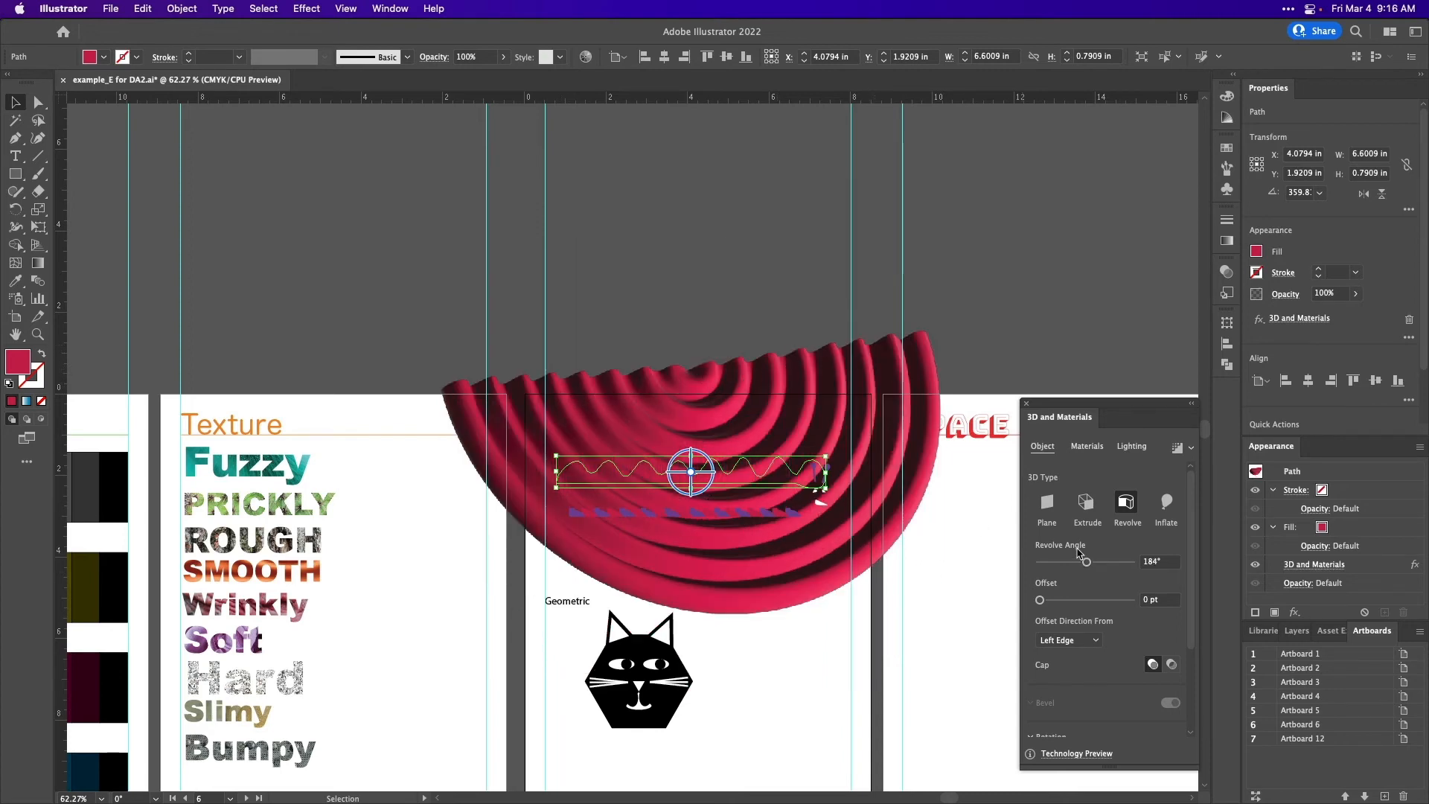
{"action": "left_click_drag", "start_coordinate": [1087, 563], "coordinate": [1061, 569]}
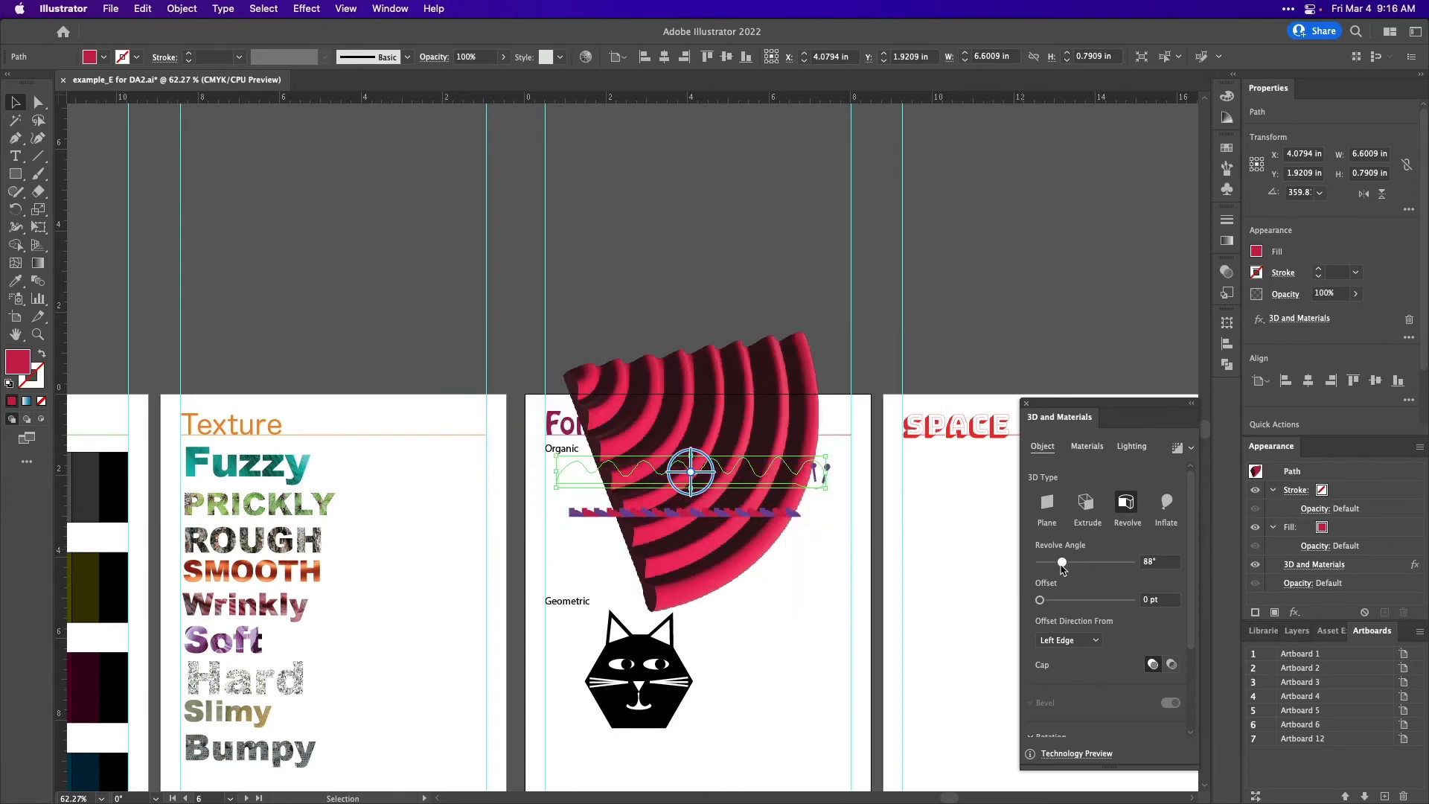
{"action": "left_click_drag", "start_coordinate": [1062, 567], "coordinate": [1040, 569]}
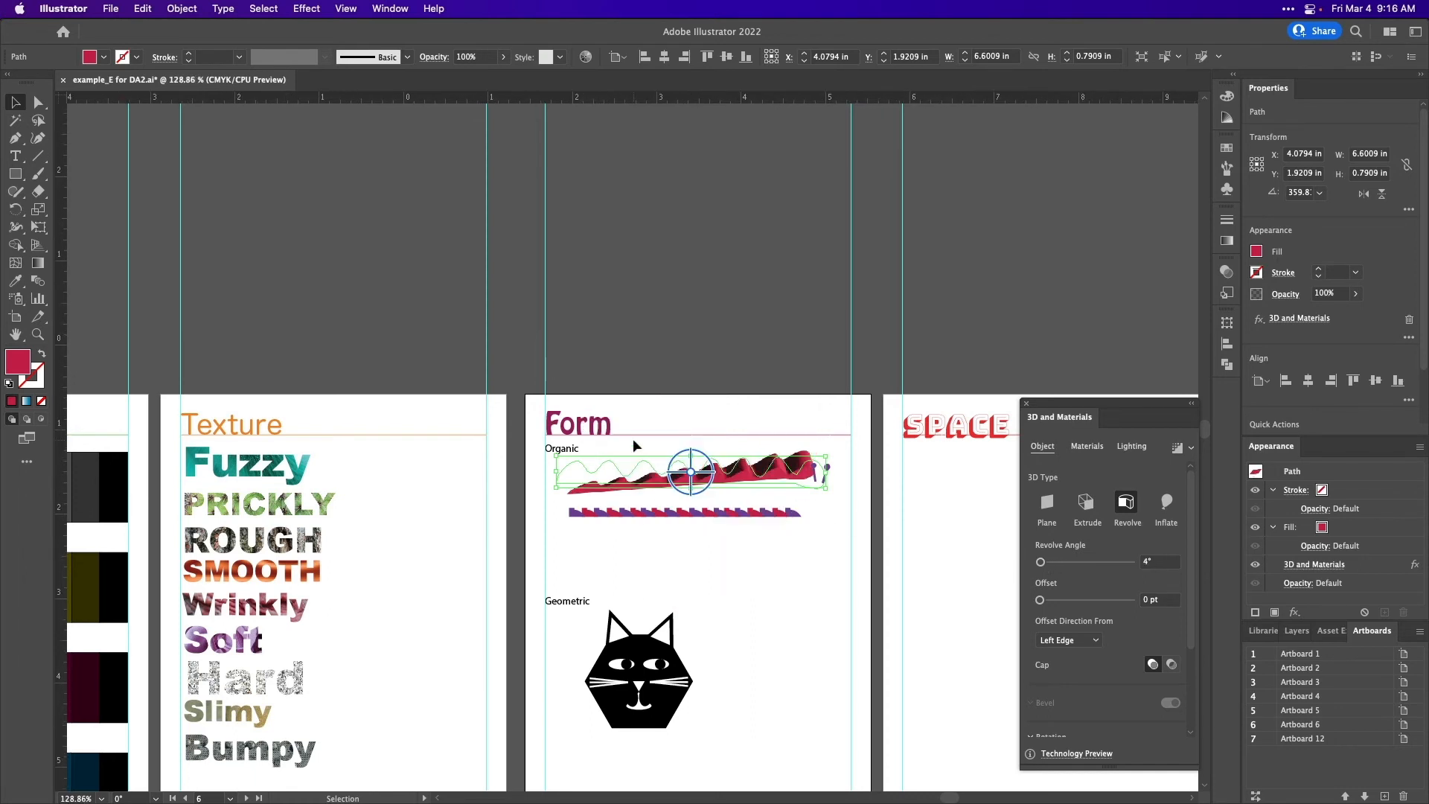
Set the revolve offset to 13 pt, trying the hollow cap and returning to the solid cap.
{"action": "scroll", "coordinate": [632, 439], "scroll_direction": "up", "scroll_amount": 5}
{"action": "scroll", "coordinate": [782, 582], "scroll_direction": "down", "scroll_amount": 2}
{"action": "scroll", "coordinate": [781, 582], "scroll_direction": "right", "scroll_amount": 1}
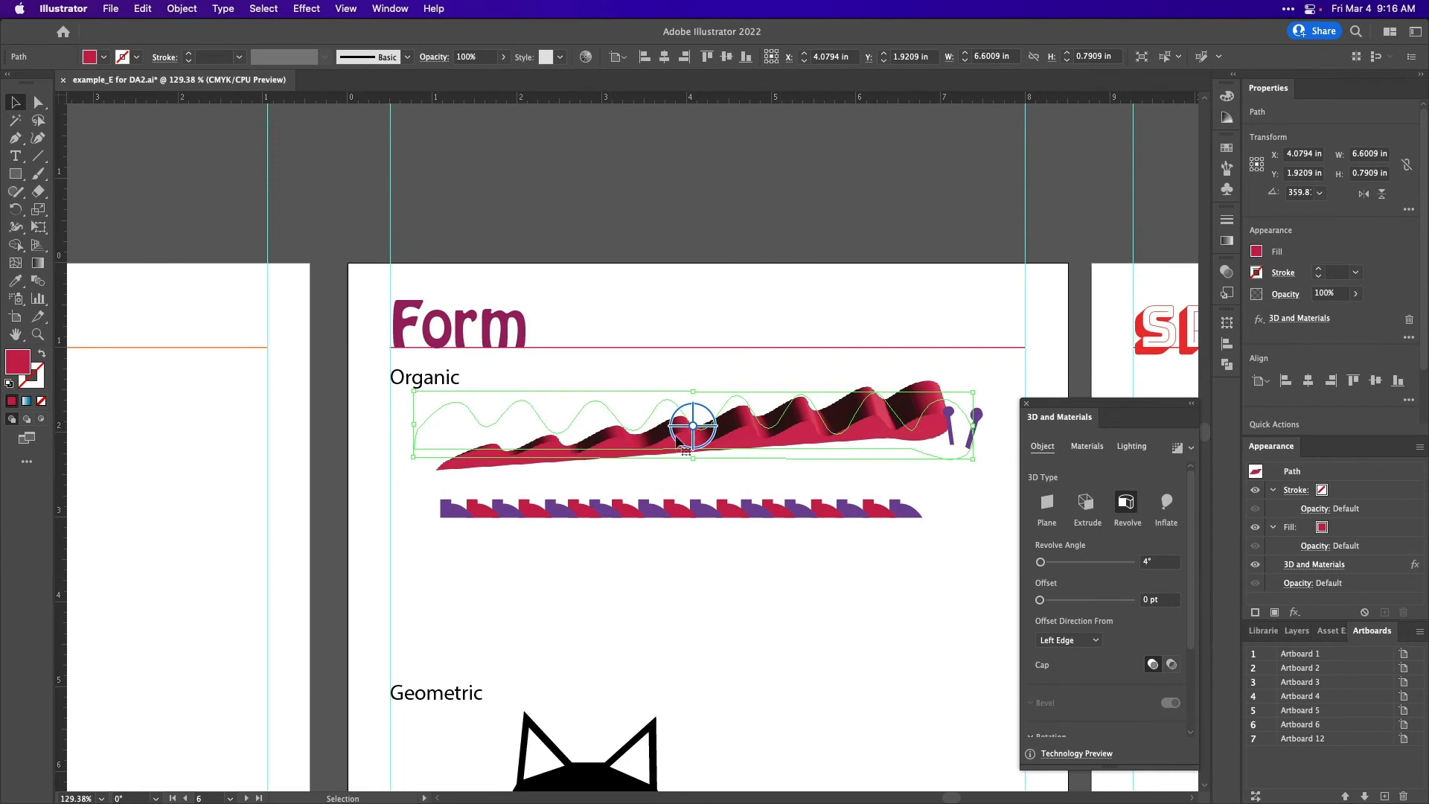
{"action": "left_click", "coordinate": [1065, 604]}
{"action": "scroll", "coordinate": [1143, 654], "scroll_direction": "down", "scroll_amount": 3}
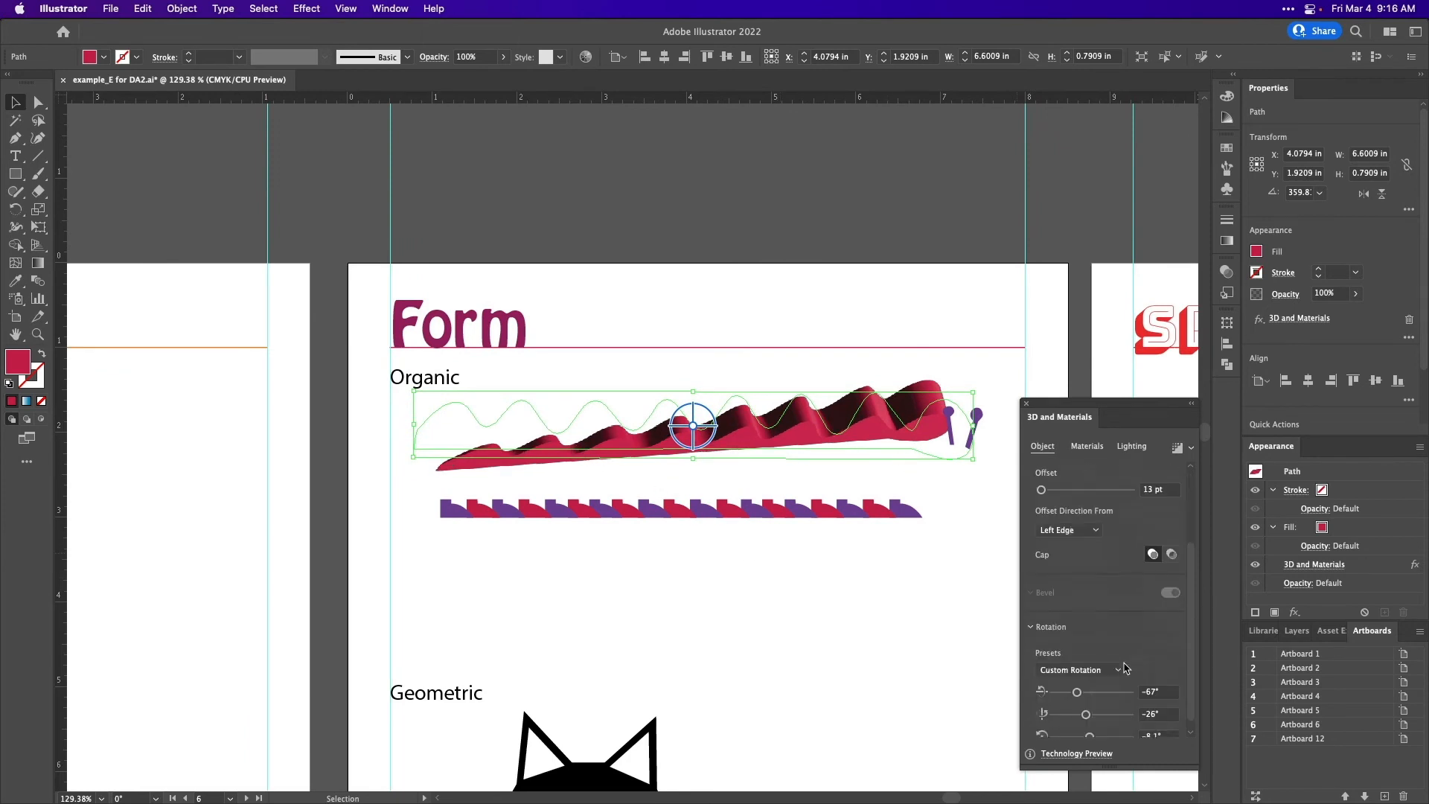
{"action": "left_click", "coordinate": [1170, 544]}
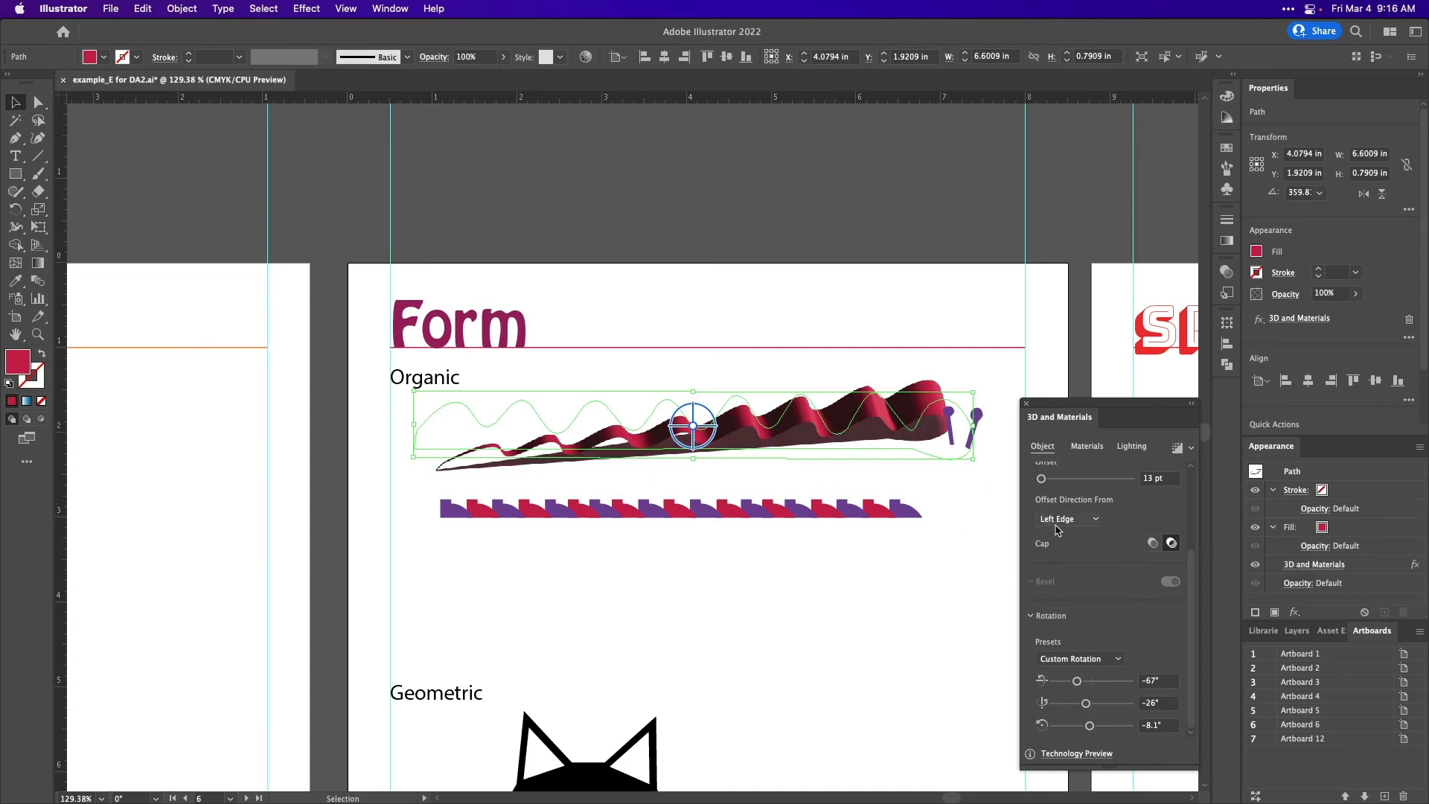
{"action": "left_click", "coordinate": [1152, 544]}
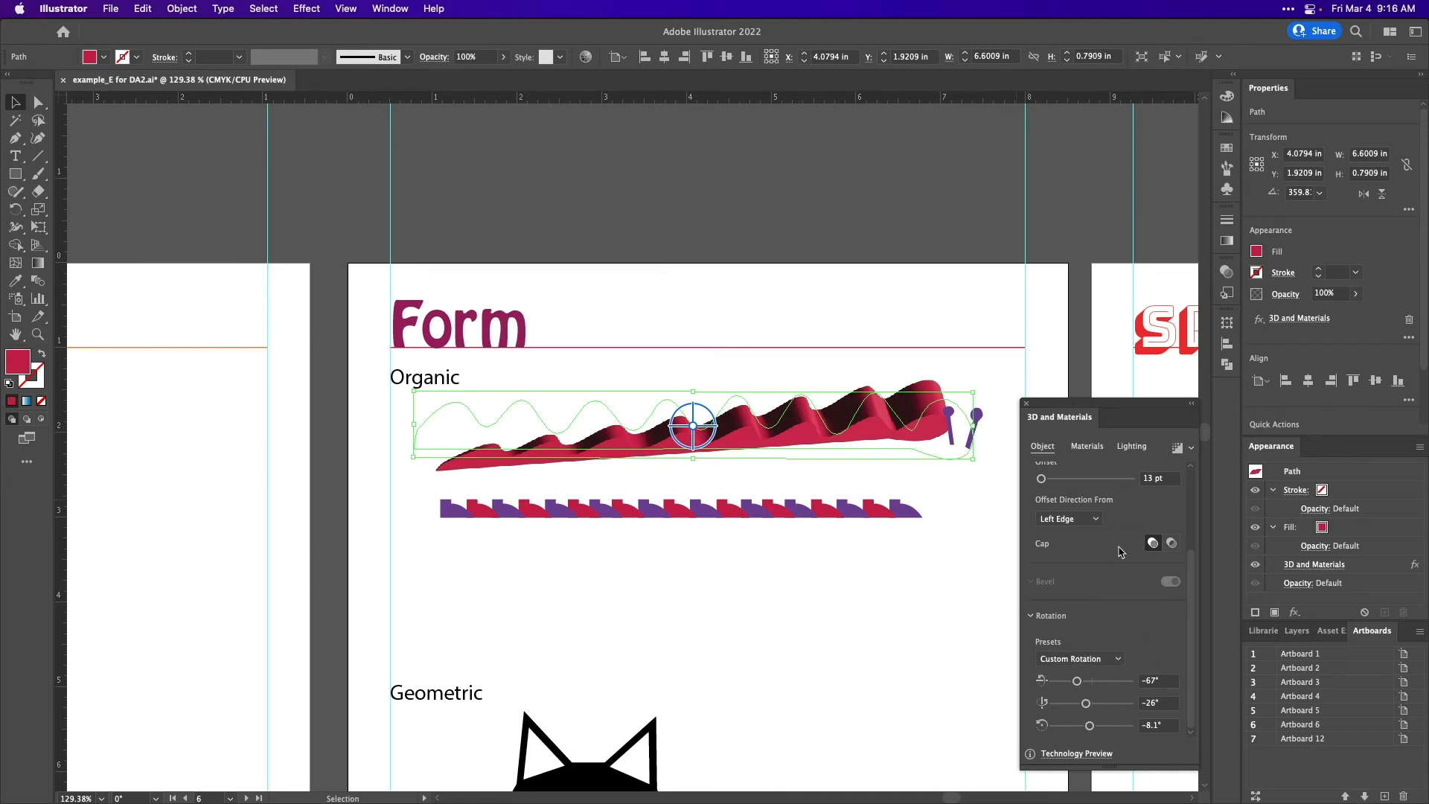
Inflate the caterpillar's body with a depth of 17 pt, trying 42% volume and returning to 100%.
{"action": "scroll", "coordinate": [1121, 551], "scroll_direction": "up", "scroll_amount": 3}
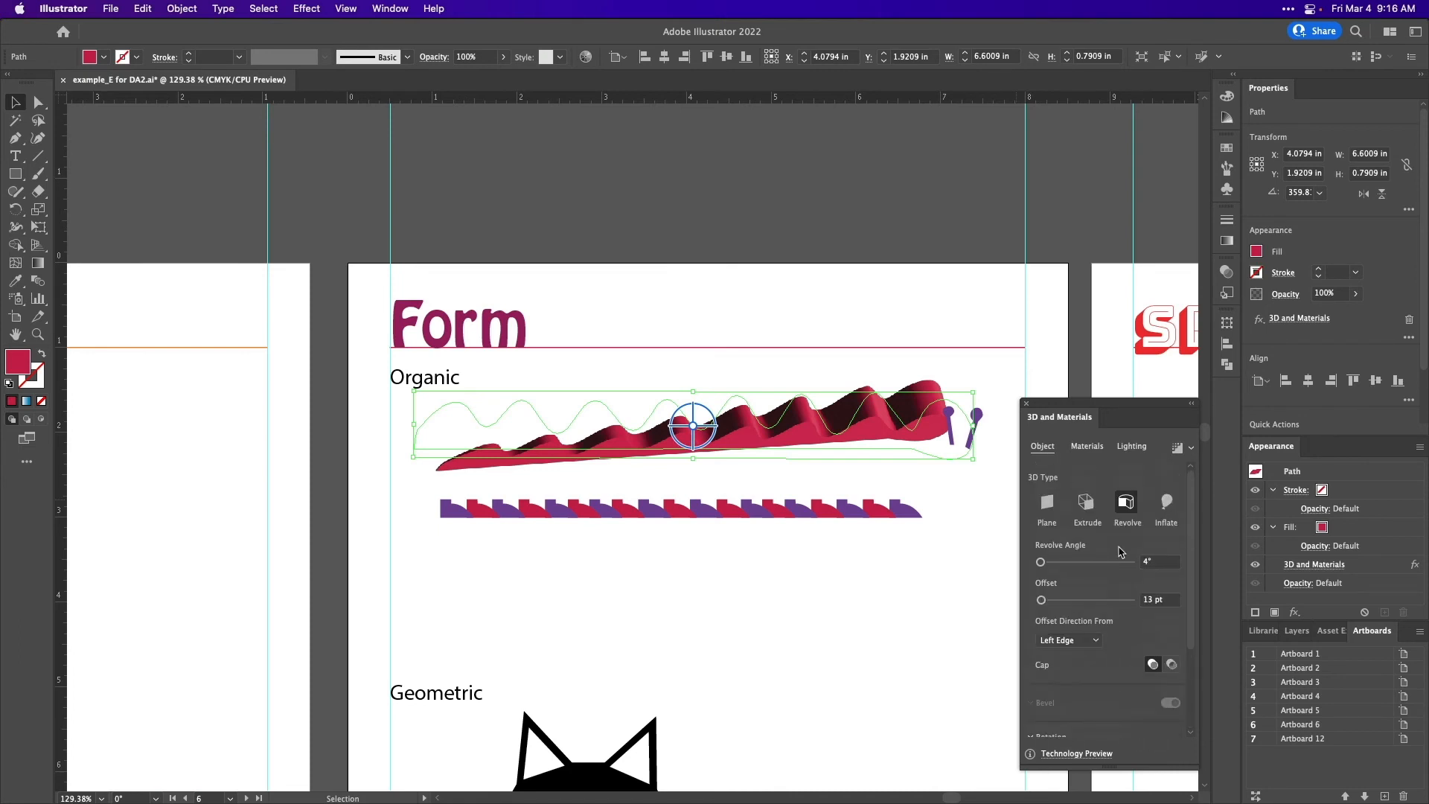
{"action": "left_click", "coordinate": [1168, 506]}
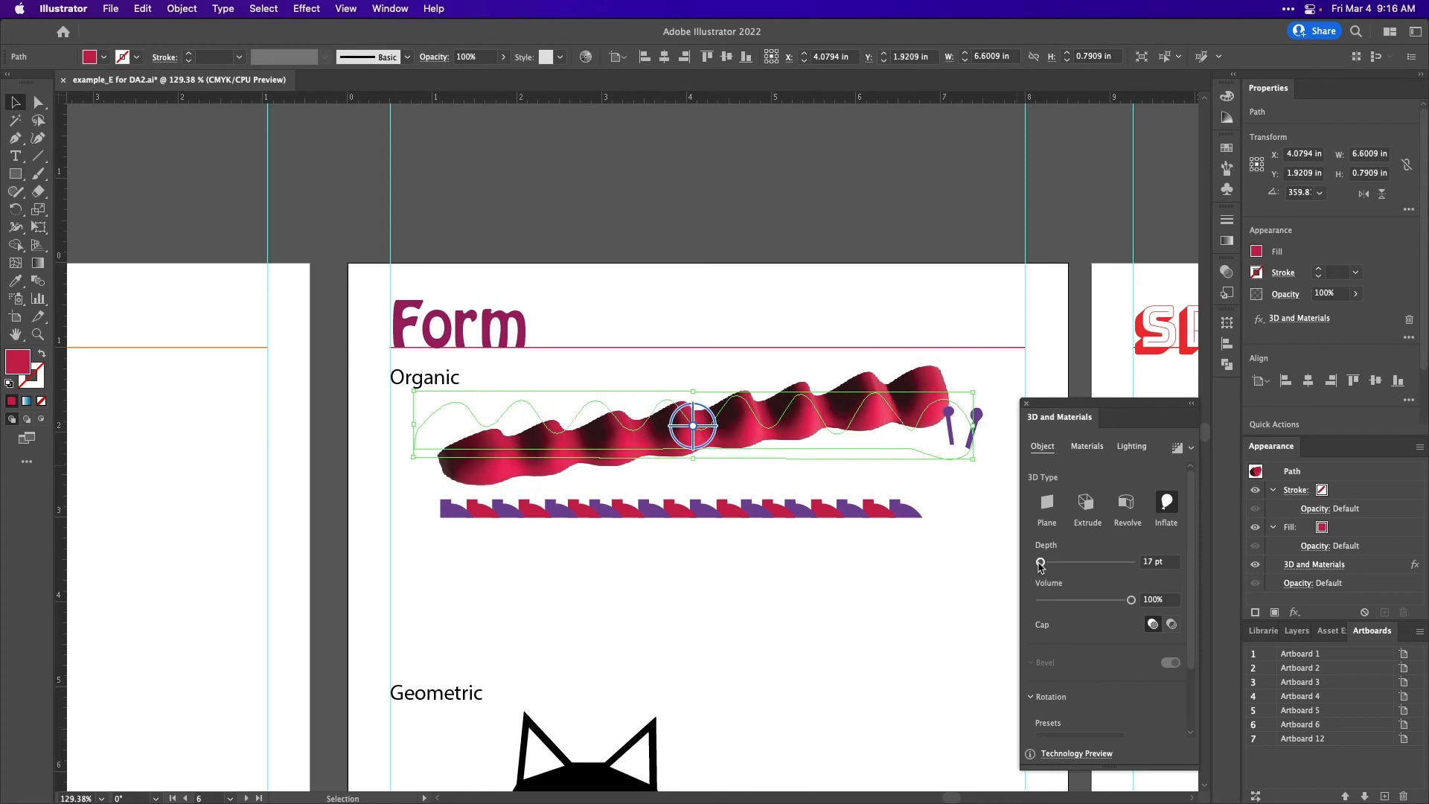
{"action": "left_click_drag", "start_coordinate": [1131, 600], "coordinate": [1078, 600]}
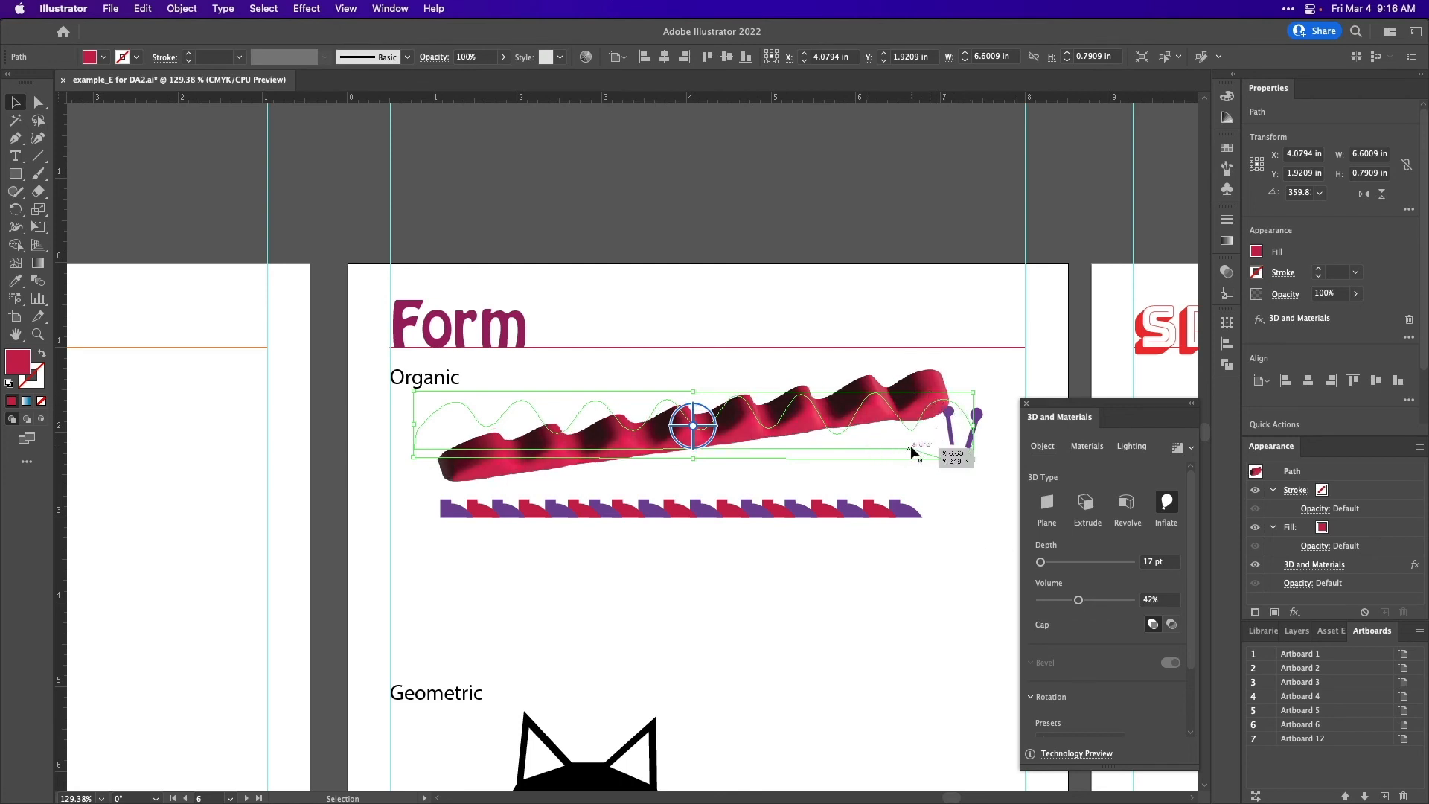
{"action": "left_click_drag", "start_coordinate": [1080, 605], "coordinate": [1131, 605]}
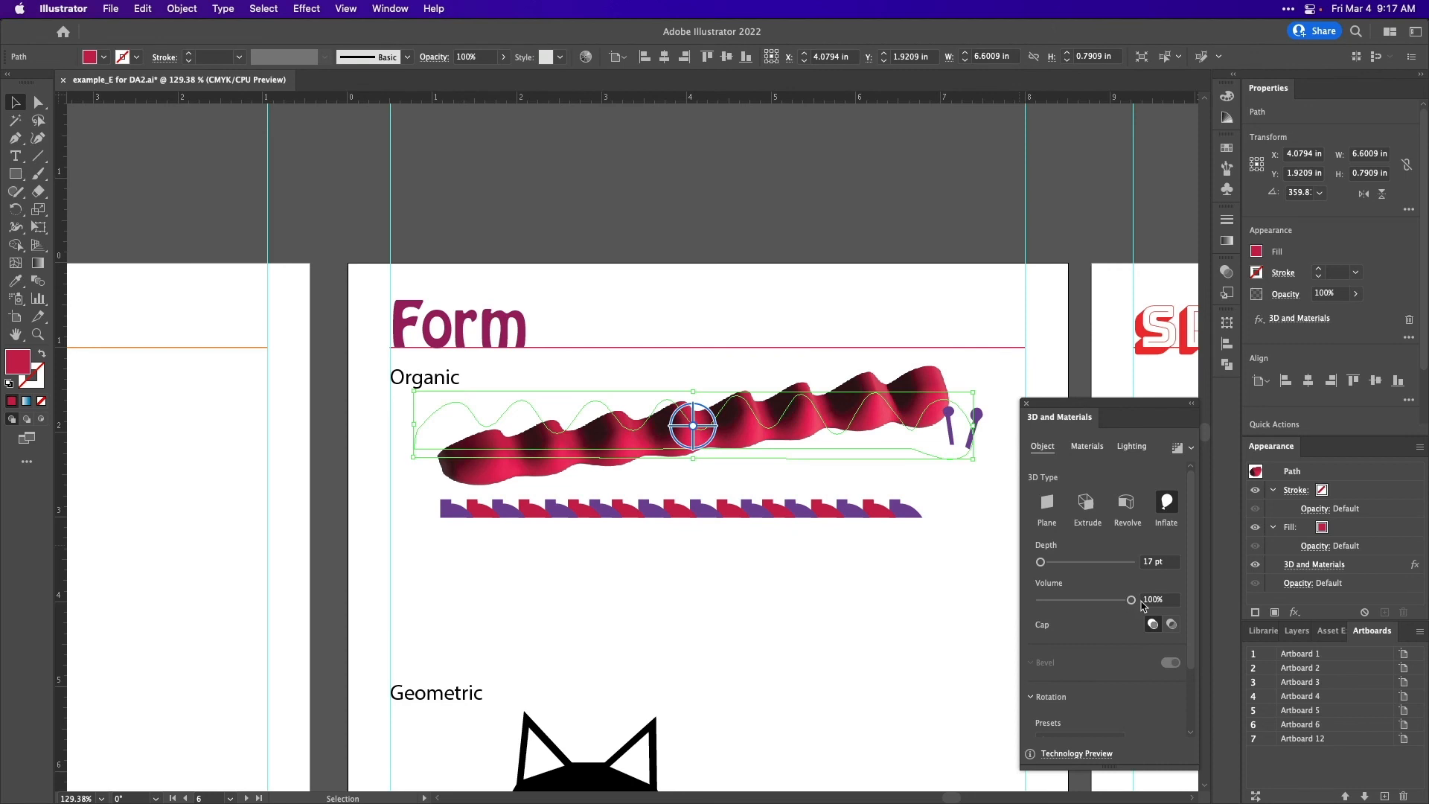
Try the hollow cap on the inflated body and return to the solid cap.
{"action": "scroll", "coordinate": [1109, 653], "scroll_direction": "down", "scroll_amount": 2}
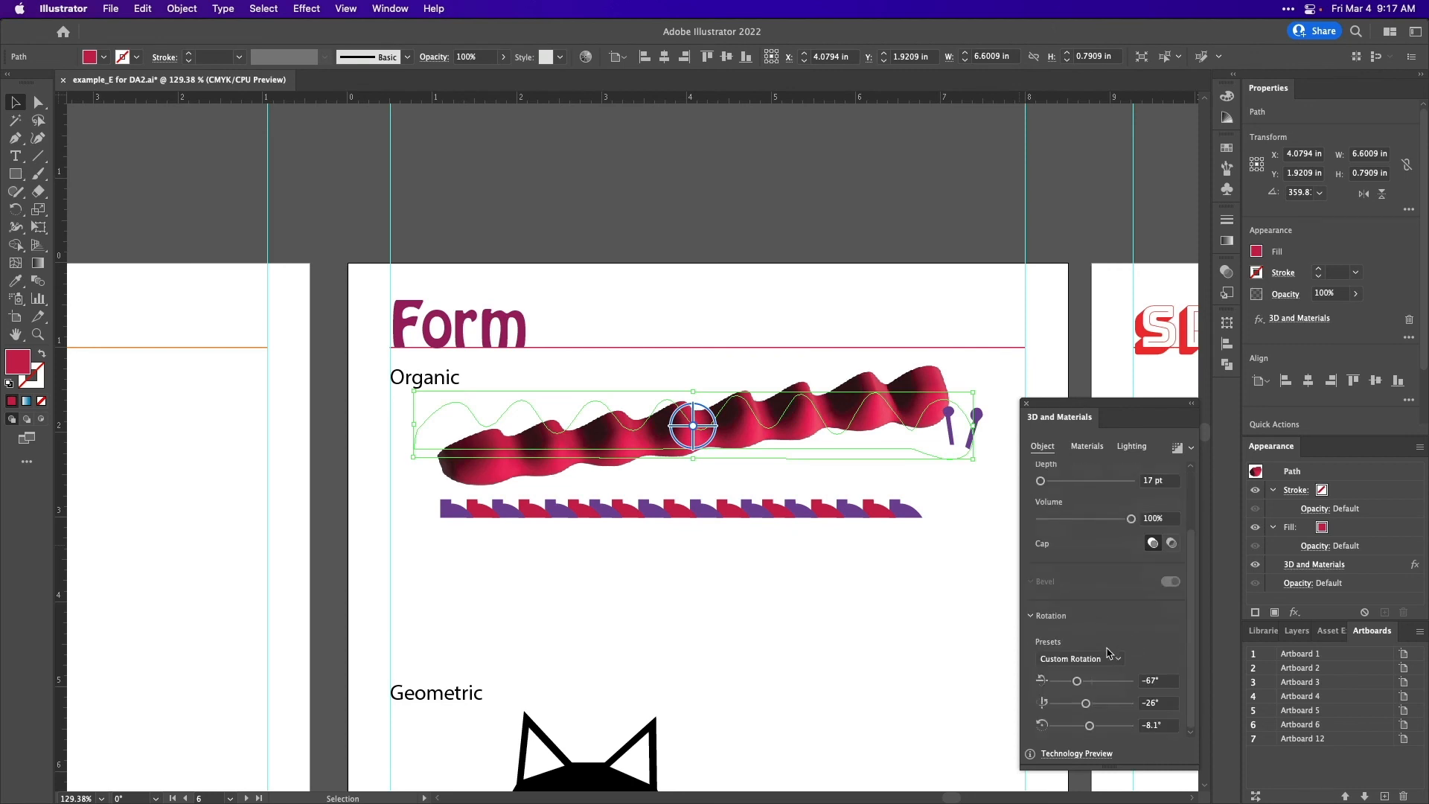
{"action": "left_click", "coordinate": [1171, 544]}
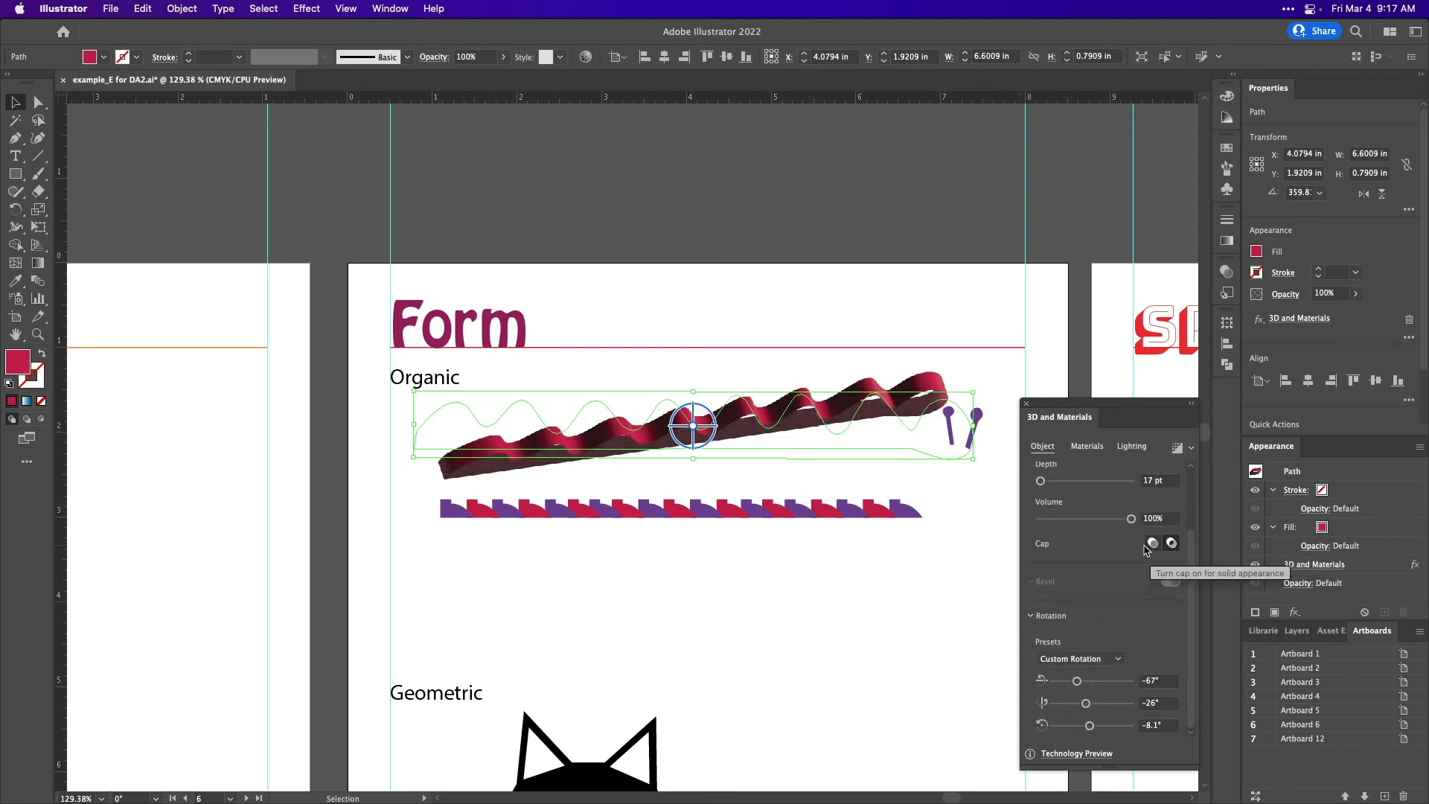
{"action": "scroll", "coordinate": [1042, 543], "scroll_direction": "up", "scroll_amount": 2}
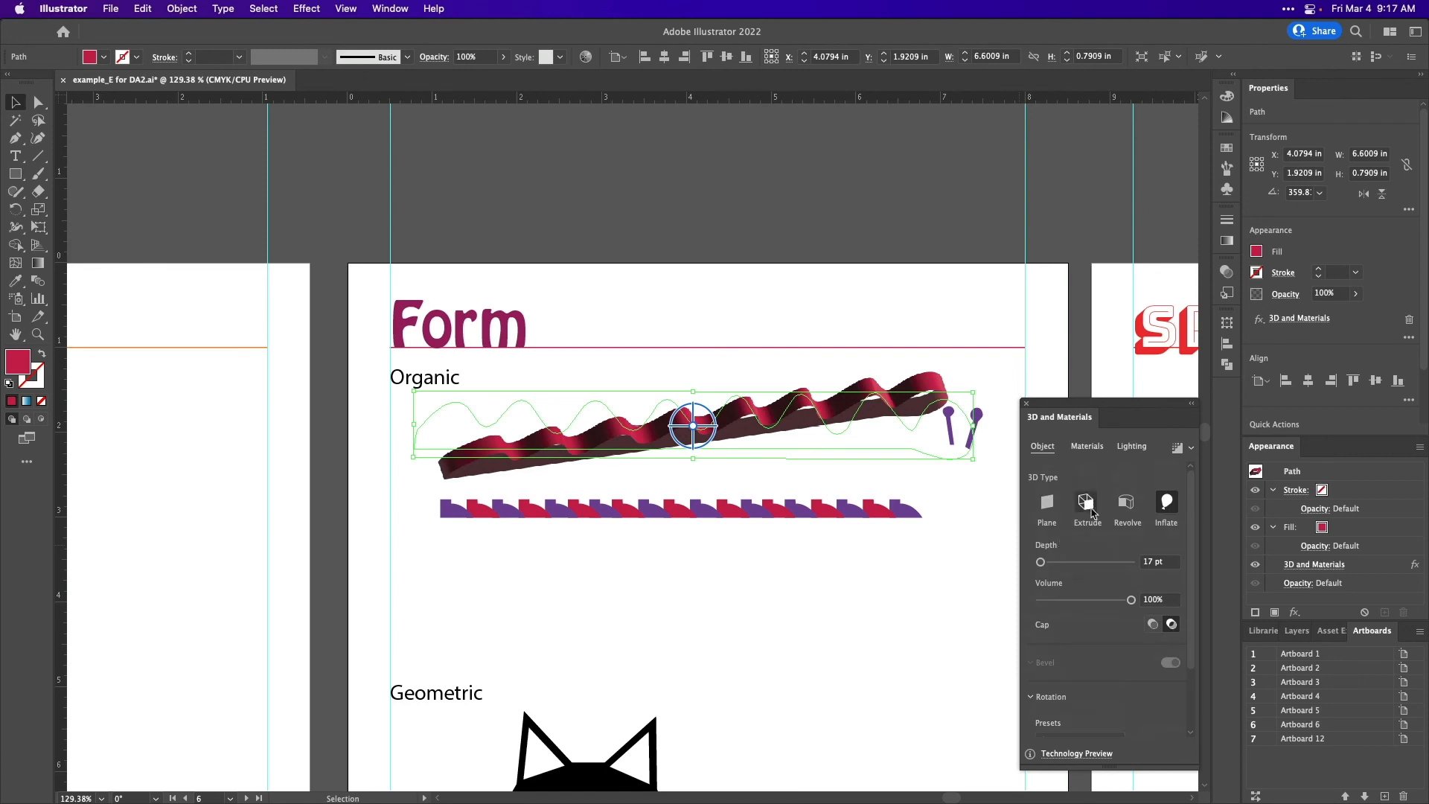
{"action": "left_click", "coordinate": [1154, 627]}
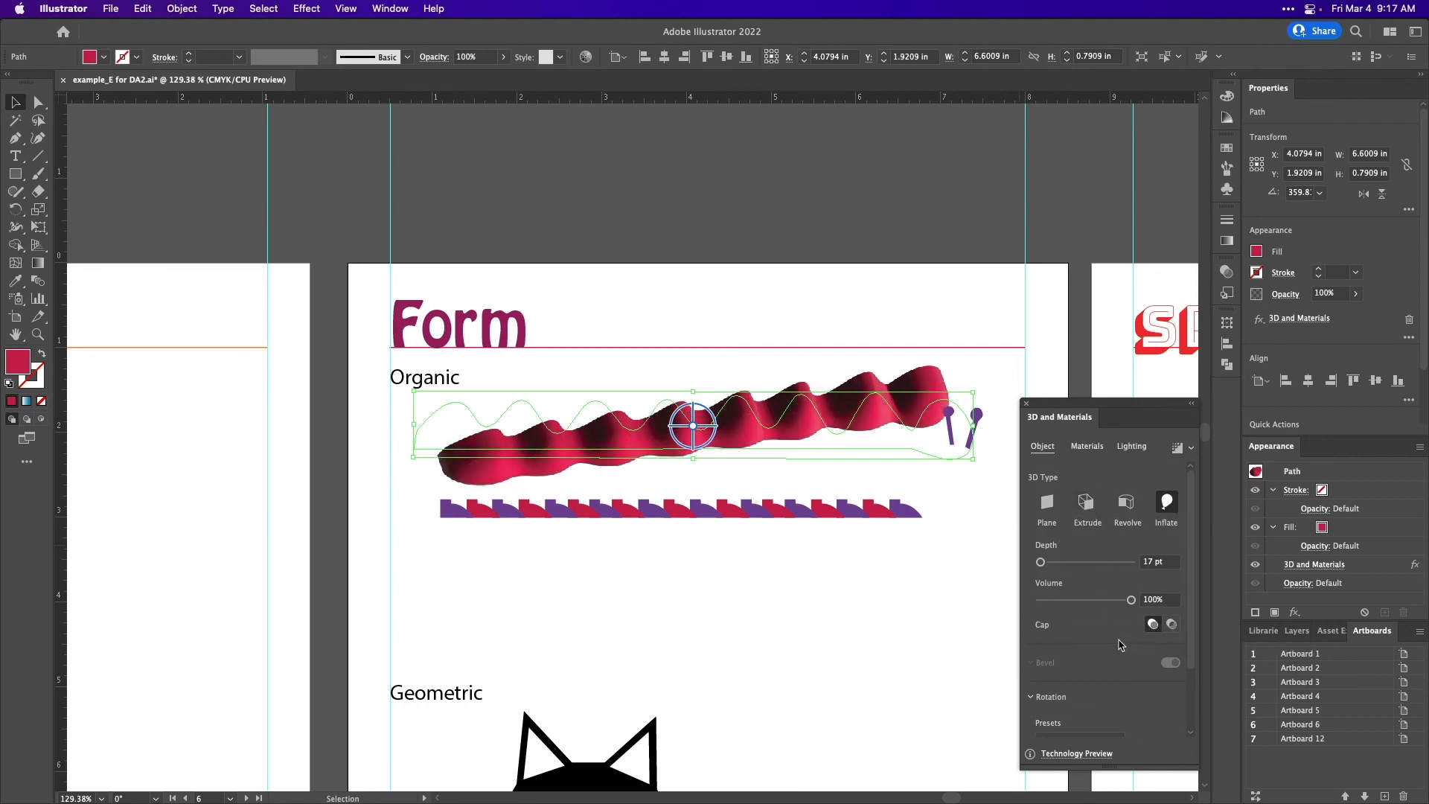
Apply the Off-Axis Front rotation preset to the inflated caterpillar body.
{"action": "scroll", "coordinate": [1100, 641], "scroll_direction": "down", "scroll_amount": 2}
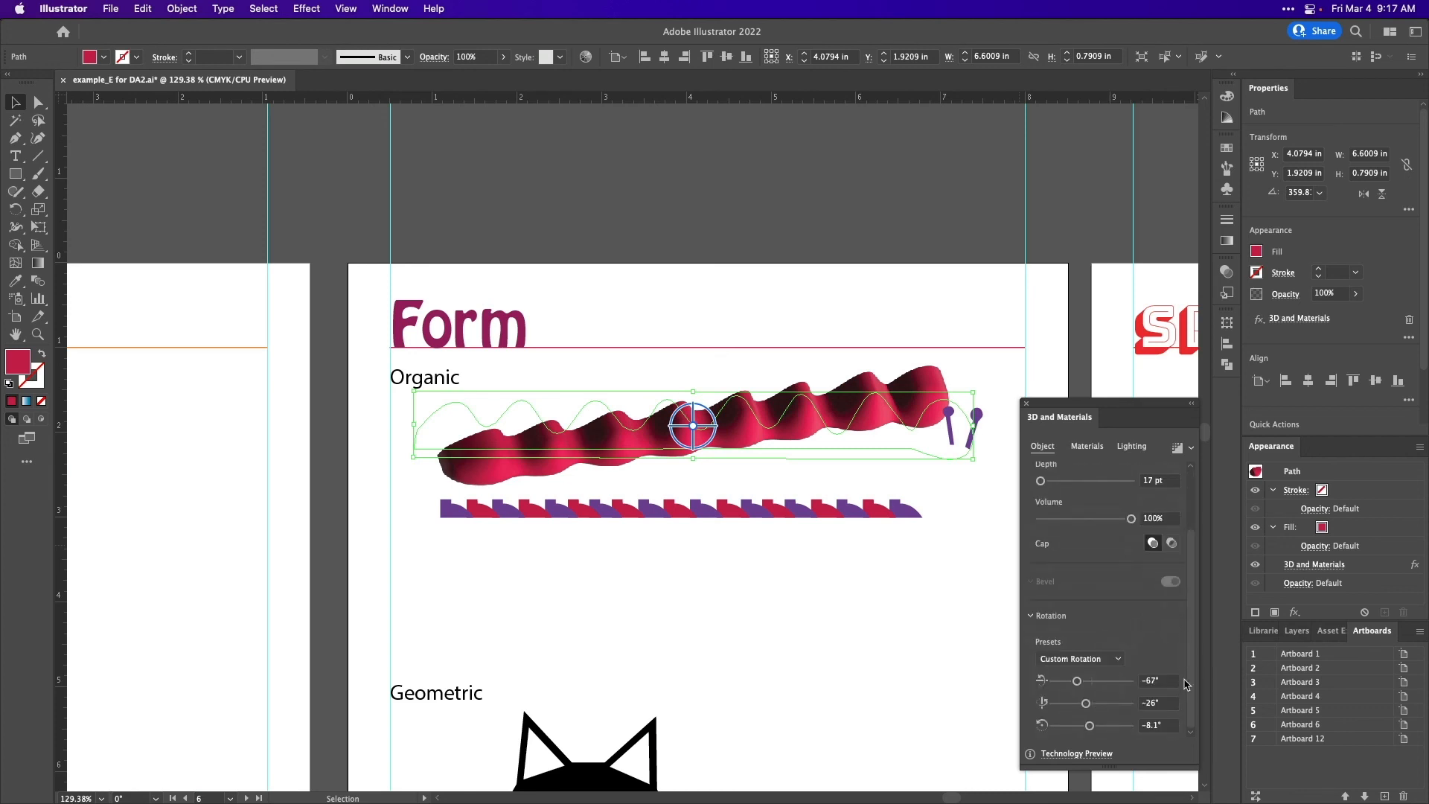
{"action": "left_click", "coordinate": [1081, 658]}
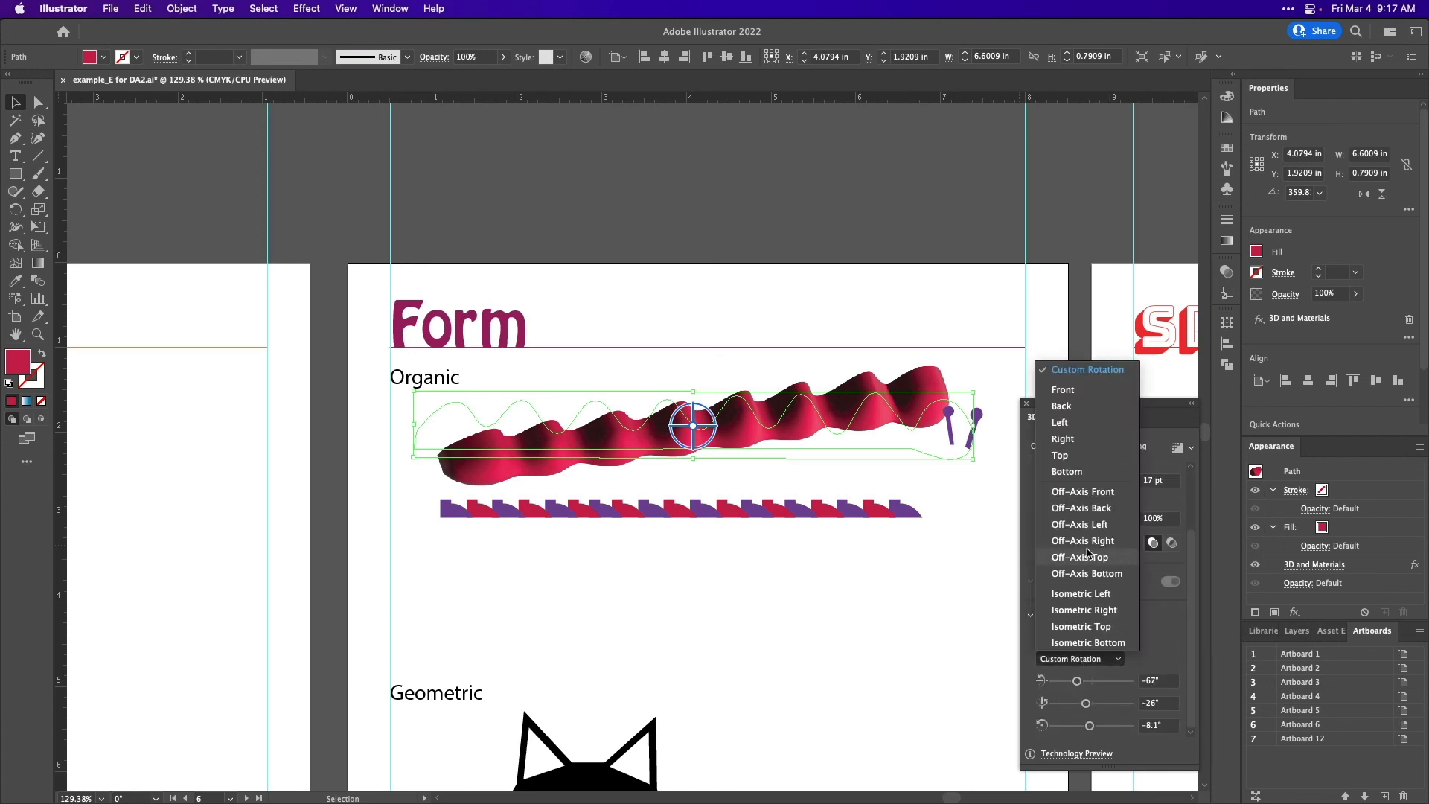
{"action": "left_click", "coordinate": [1081, 494]}
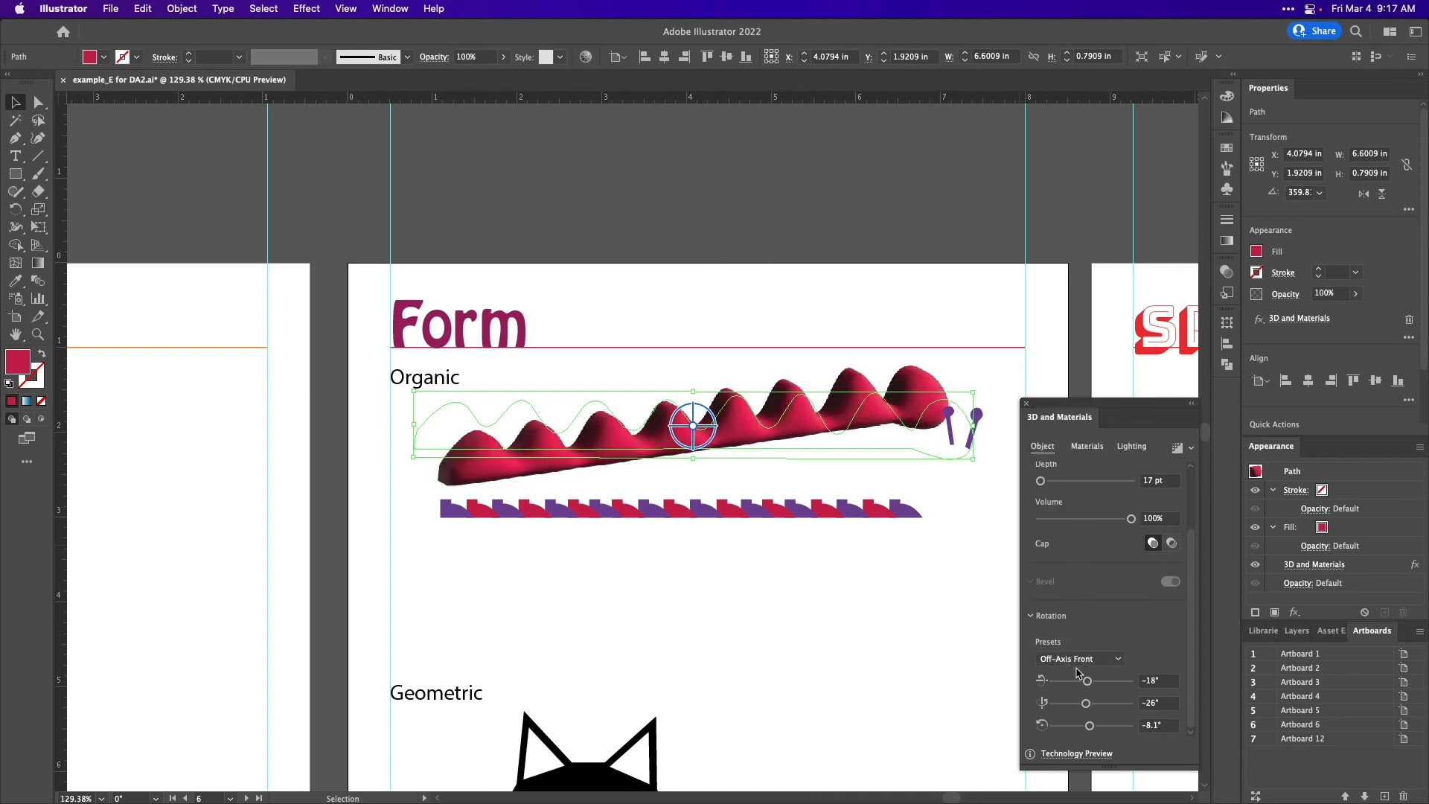